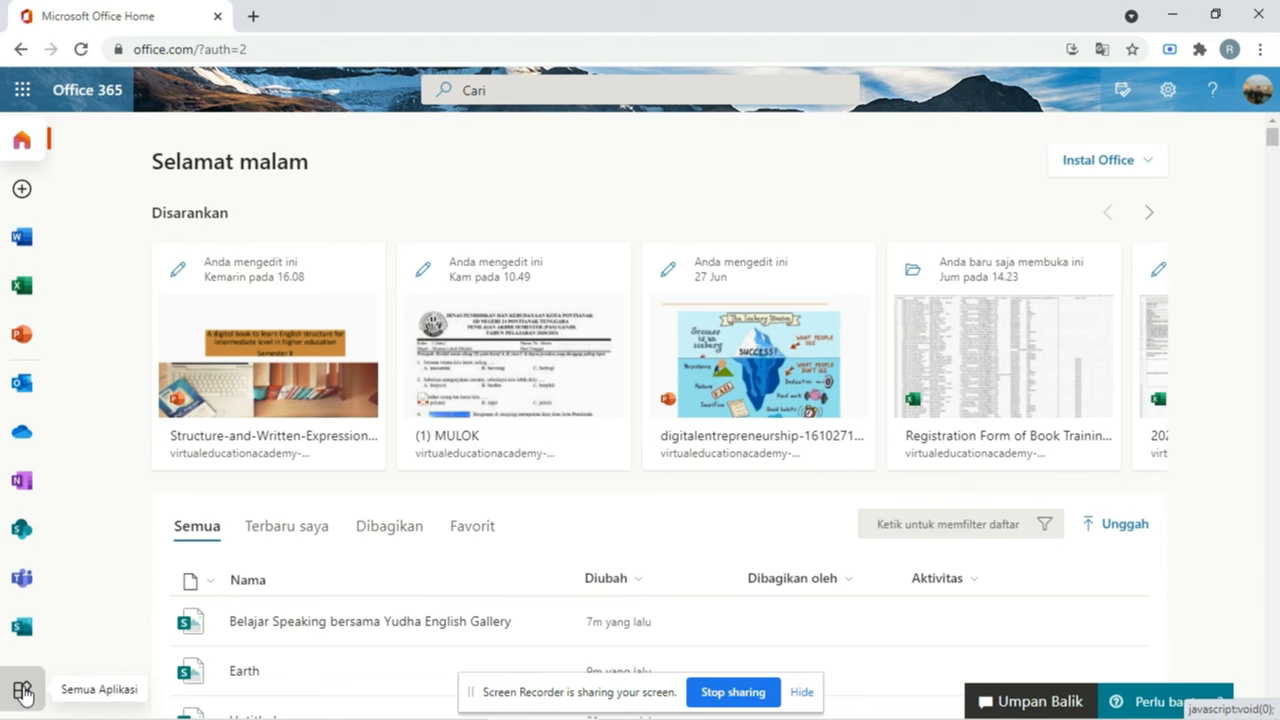
Step: Browse the complete list of Office 365 apps and open Sway from it
left_click(22, 694)
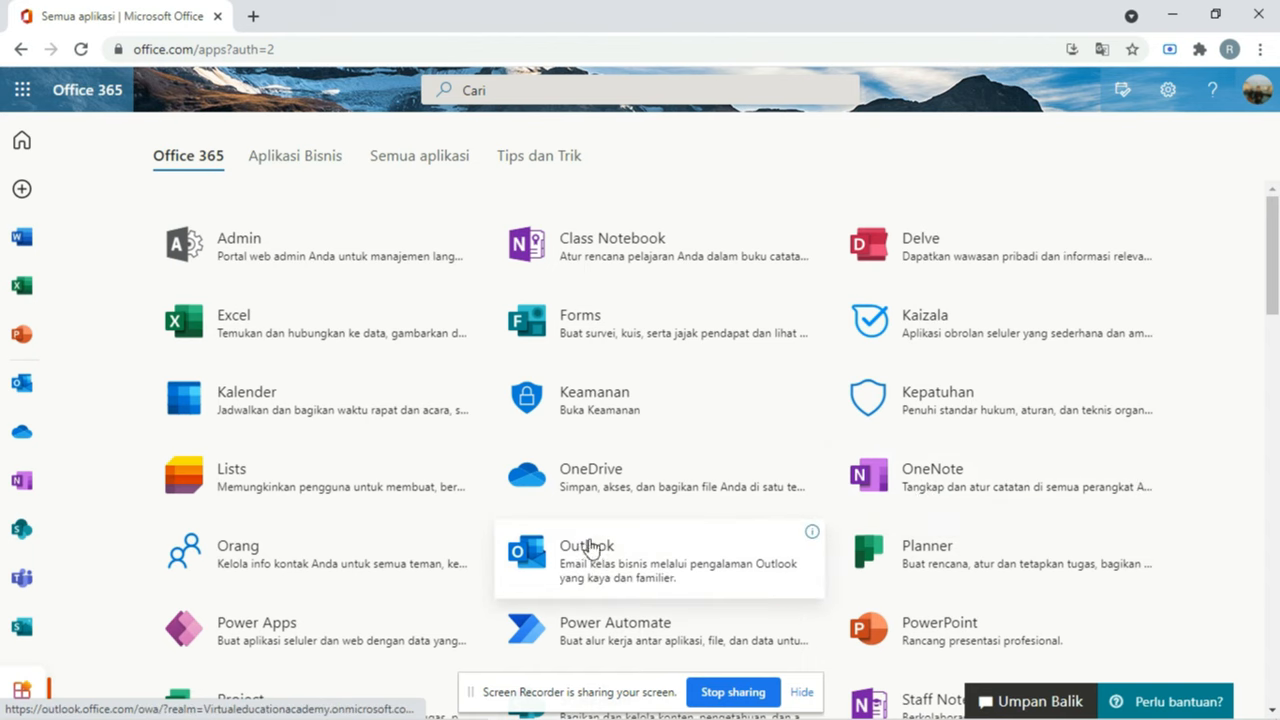
scroll(248, 600, "down", 5)
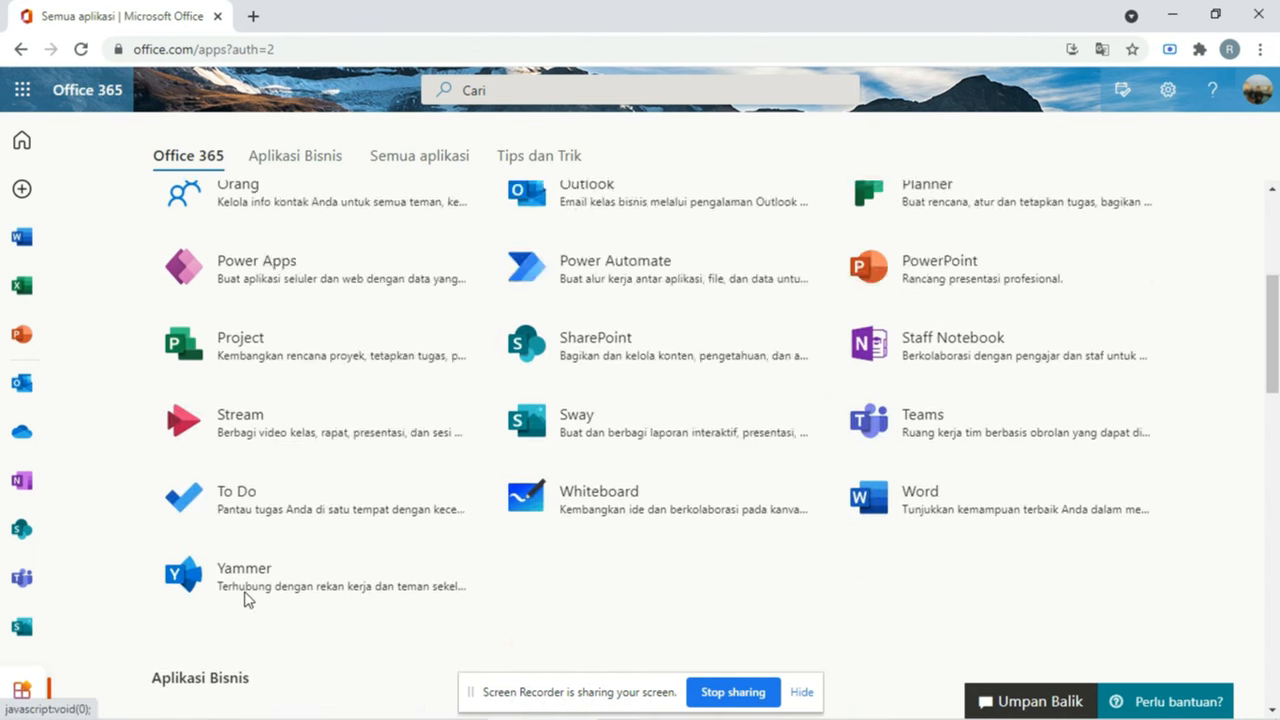
scroll(465, 513, "up", 5)
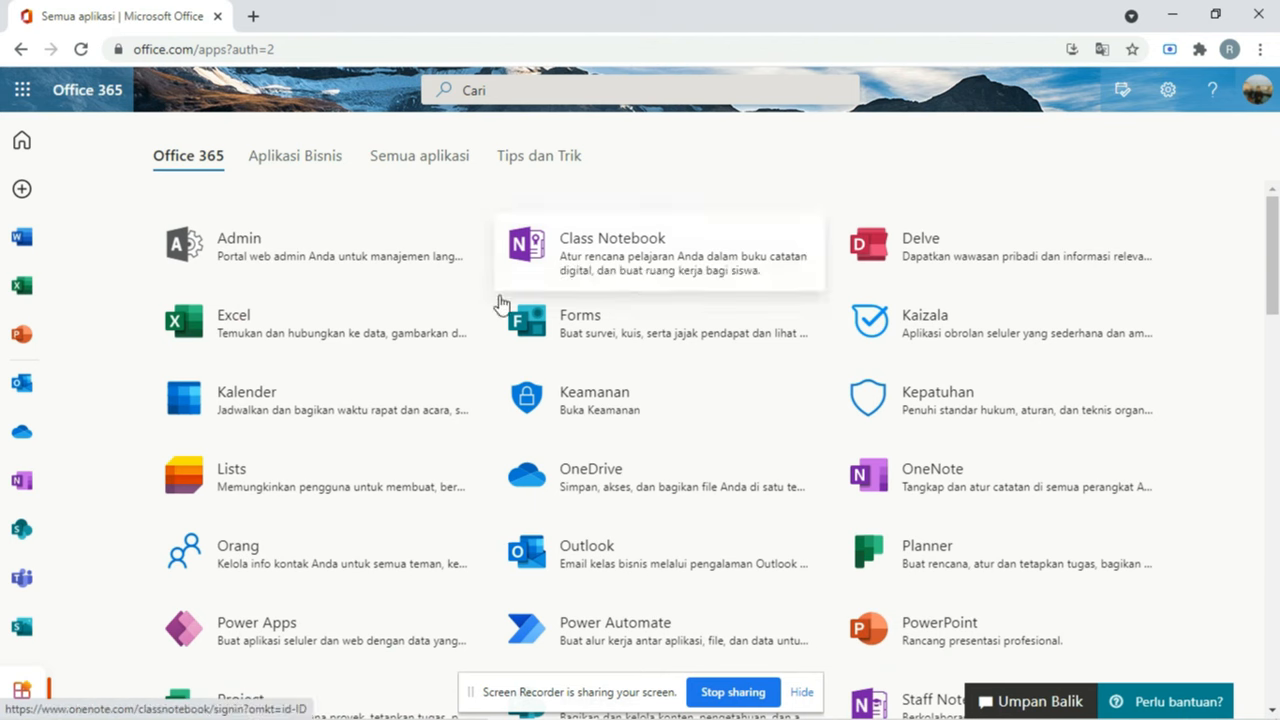
scroll(381, 385, "down", 5)
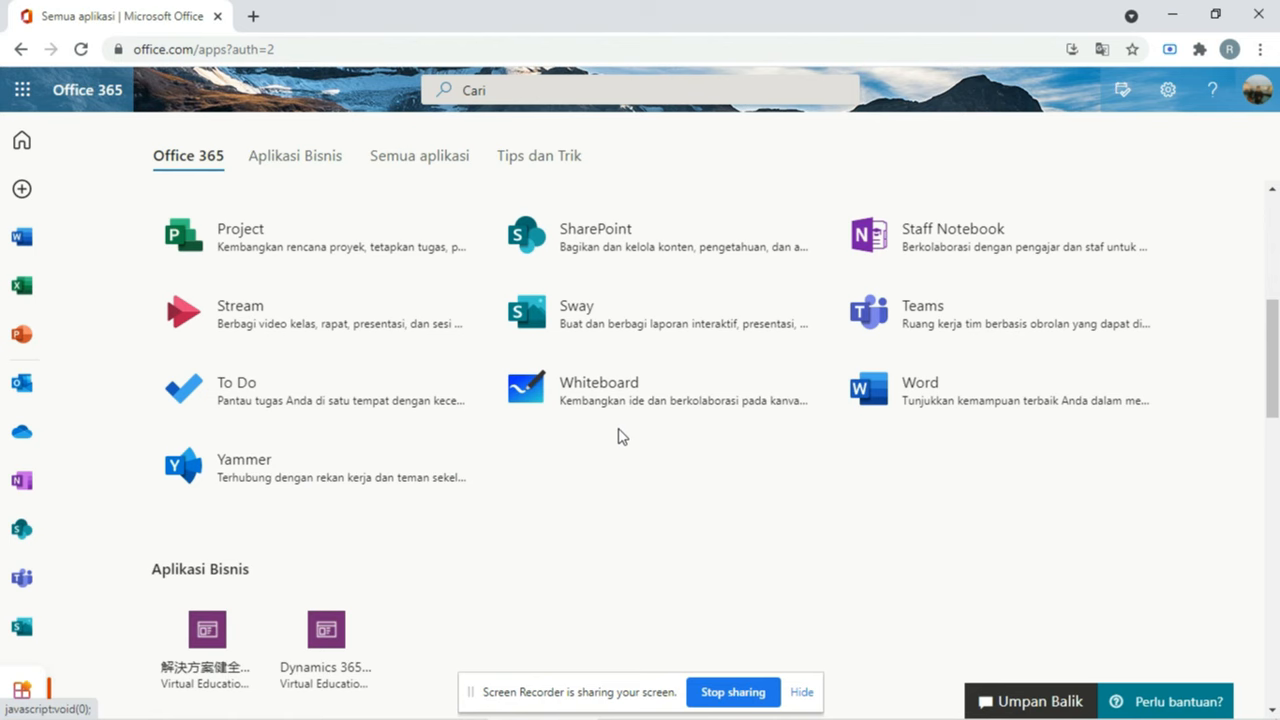
scroll(503, 288, "up", 4)
scroll(503, 288, "up", 1)
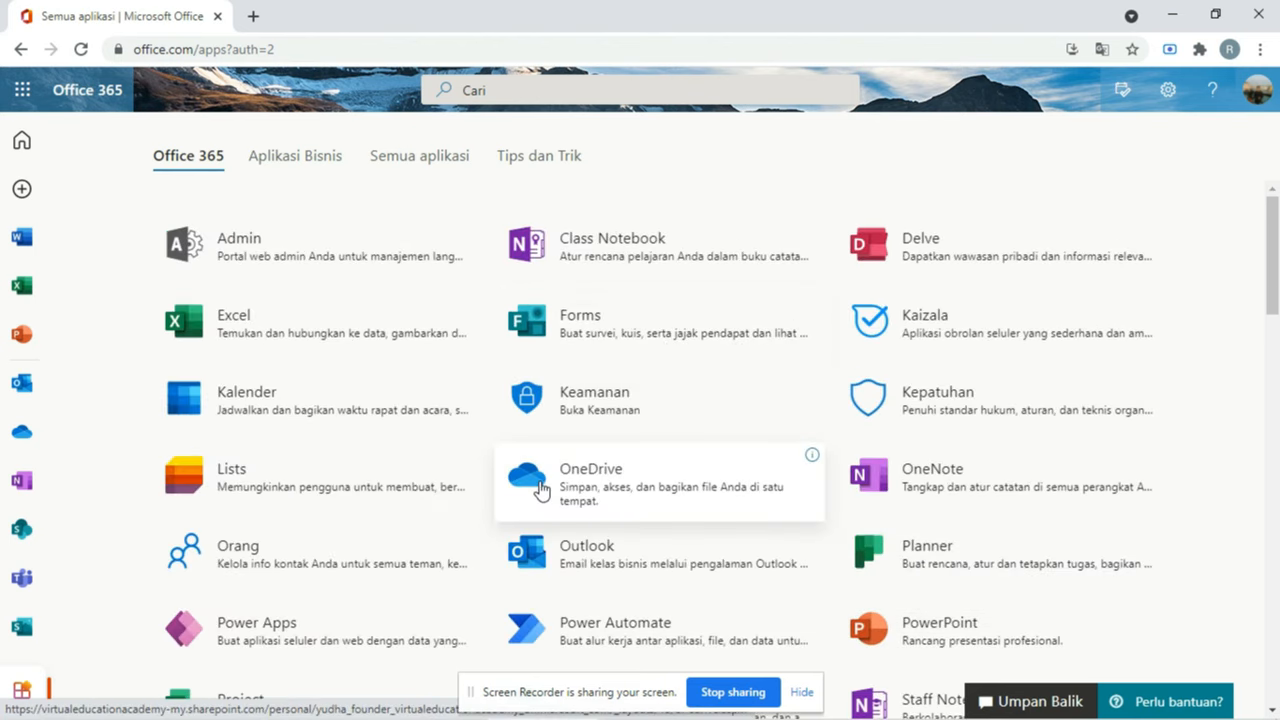
scroll(530, 480, "down", 5)
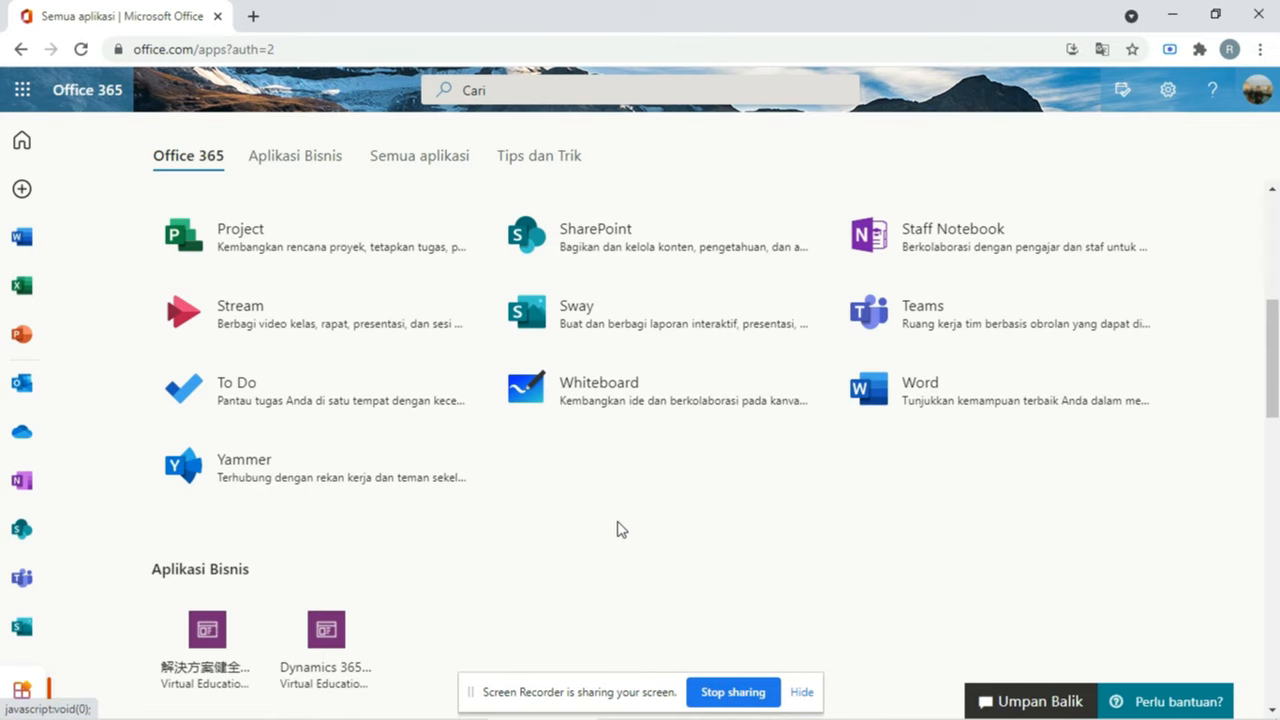
left_click(592, 340)
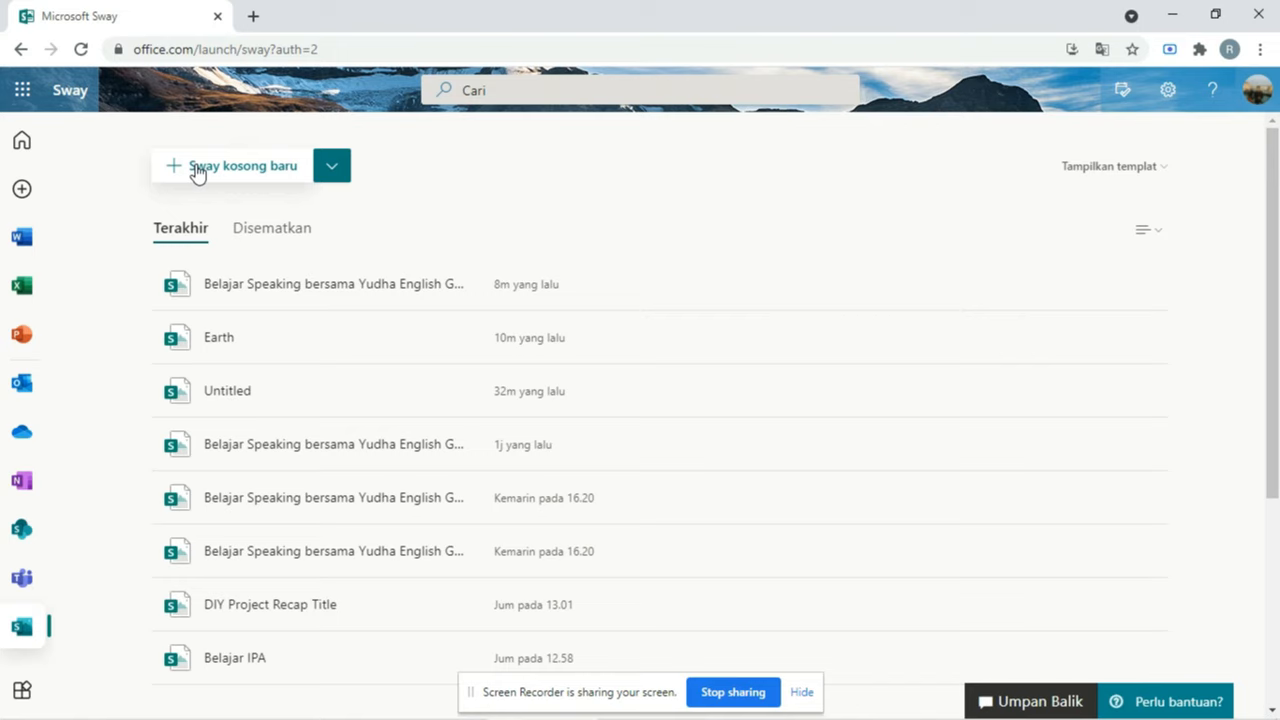
Step: Create a new blank Sway, and leave it for the My Sways home page
left_click(197, 168)
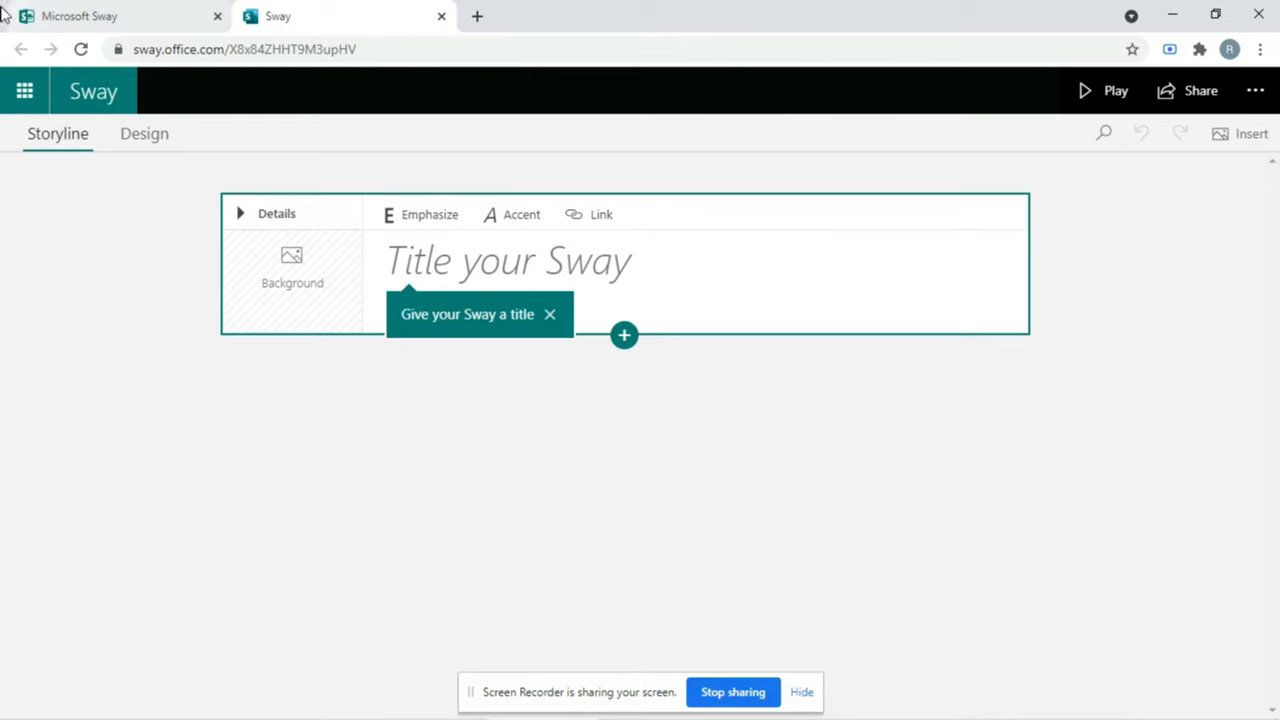
left_click(104, 98)
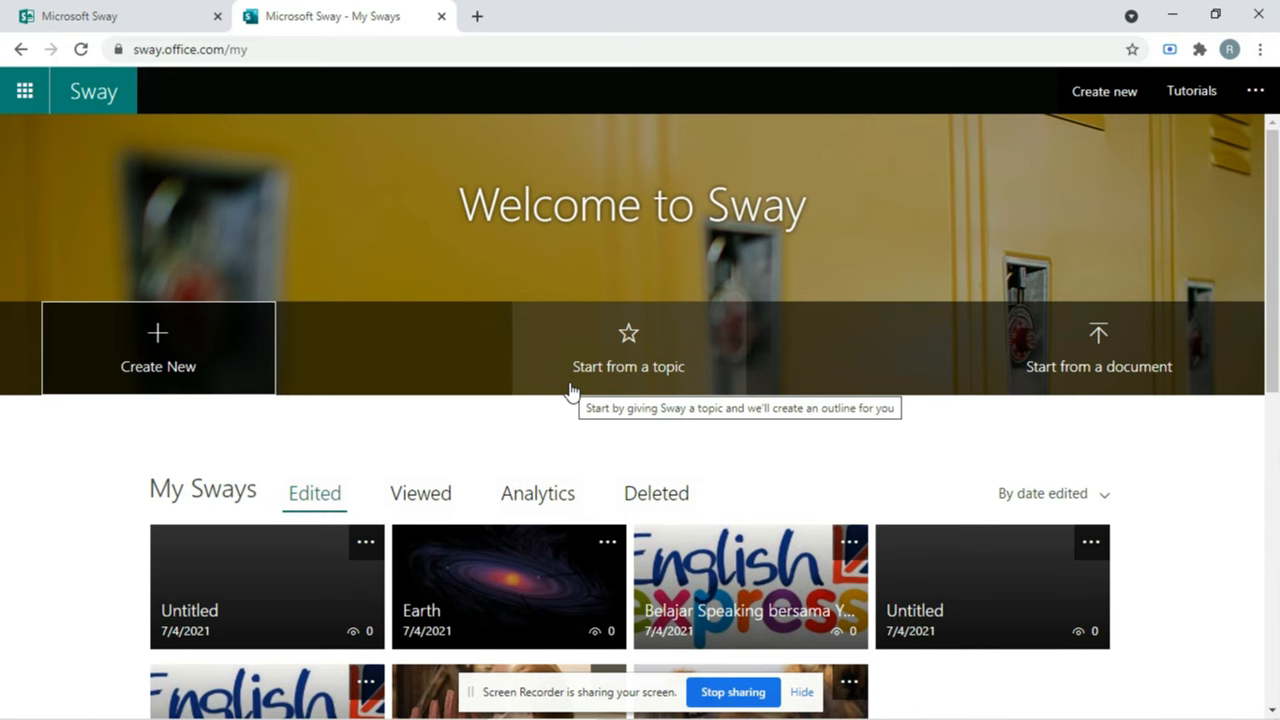
Step: Start a new Sway from the topic "earth" and create its outline
left_click(617, 360)
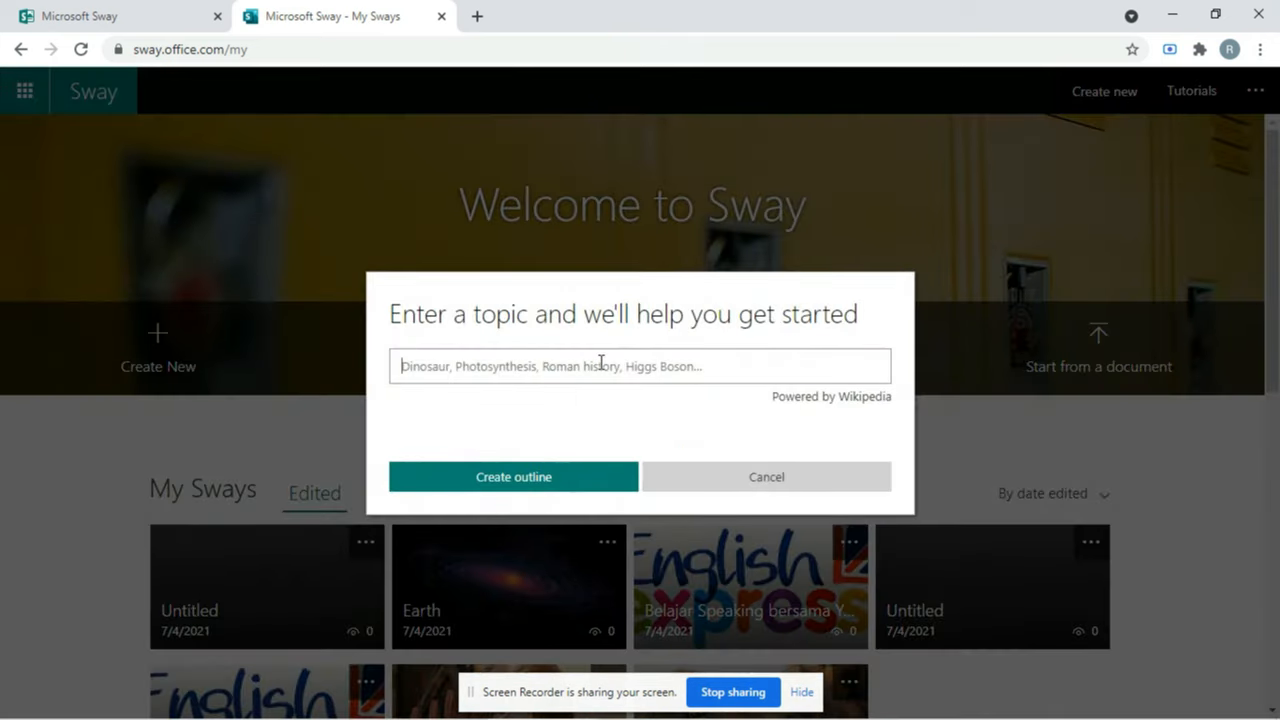
type("ear")
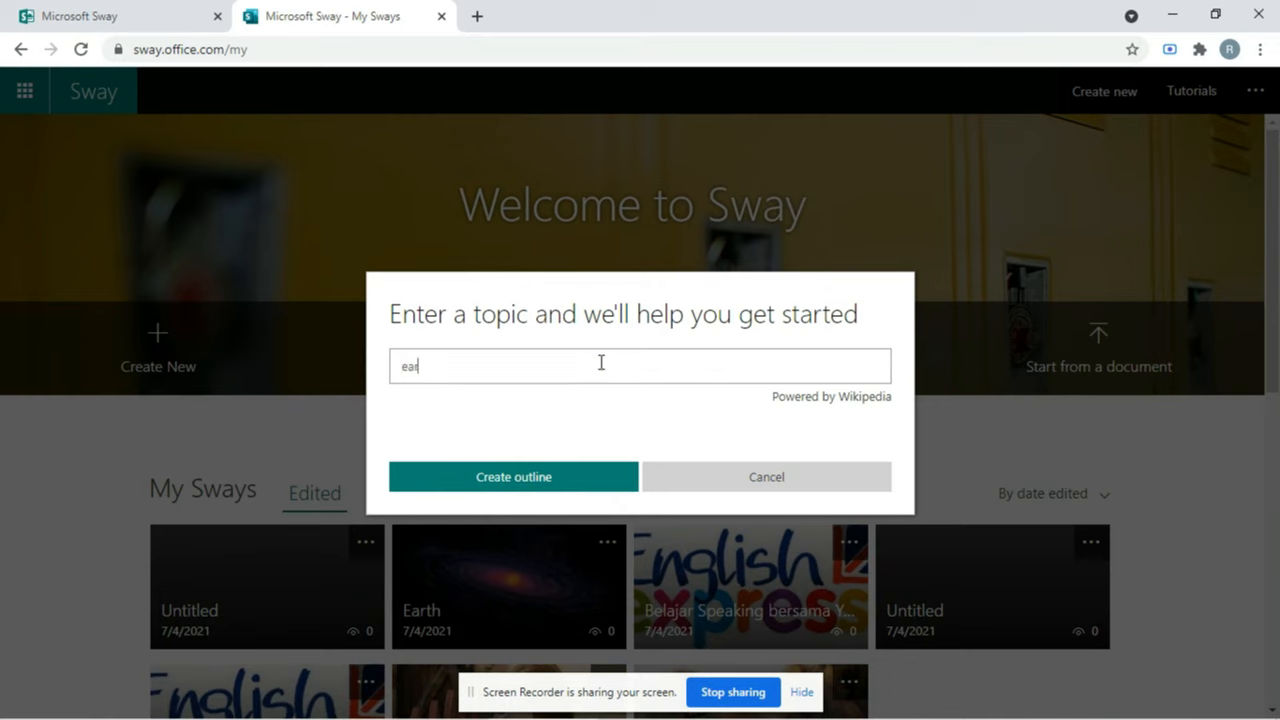
type("th")
left_click(543, 484)
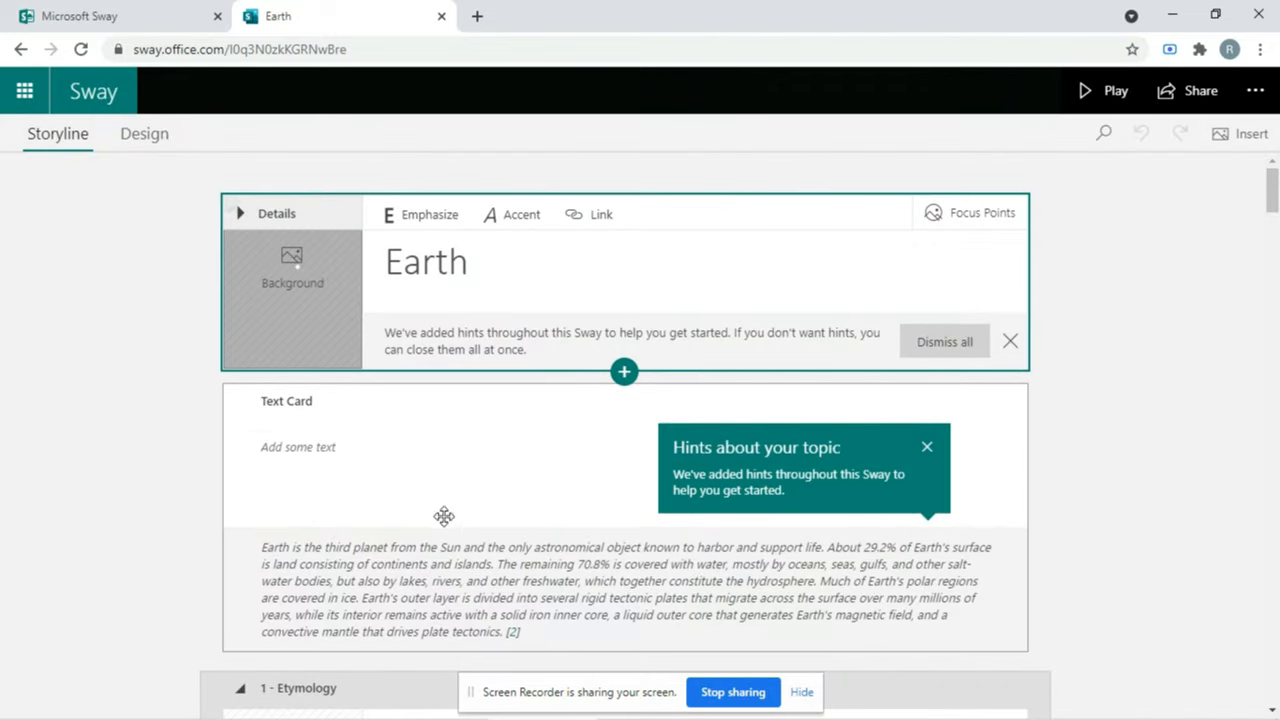
Step: Look through the storyline cards generated for the Earth Sway, down to the References section and back up
scroll(440, 466, "down", 5)
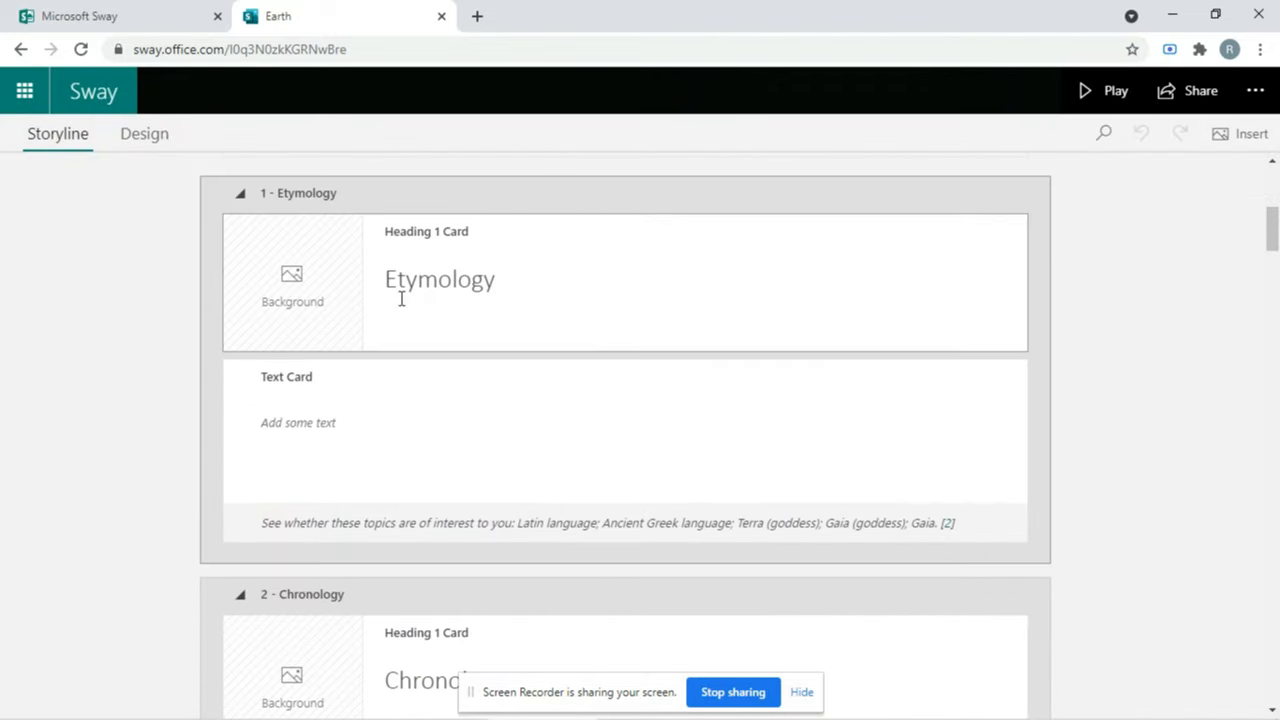
scroll(737, 528, "down", 5)
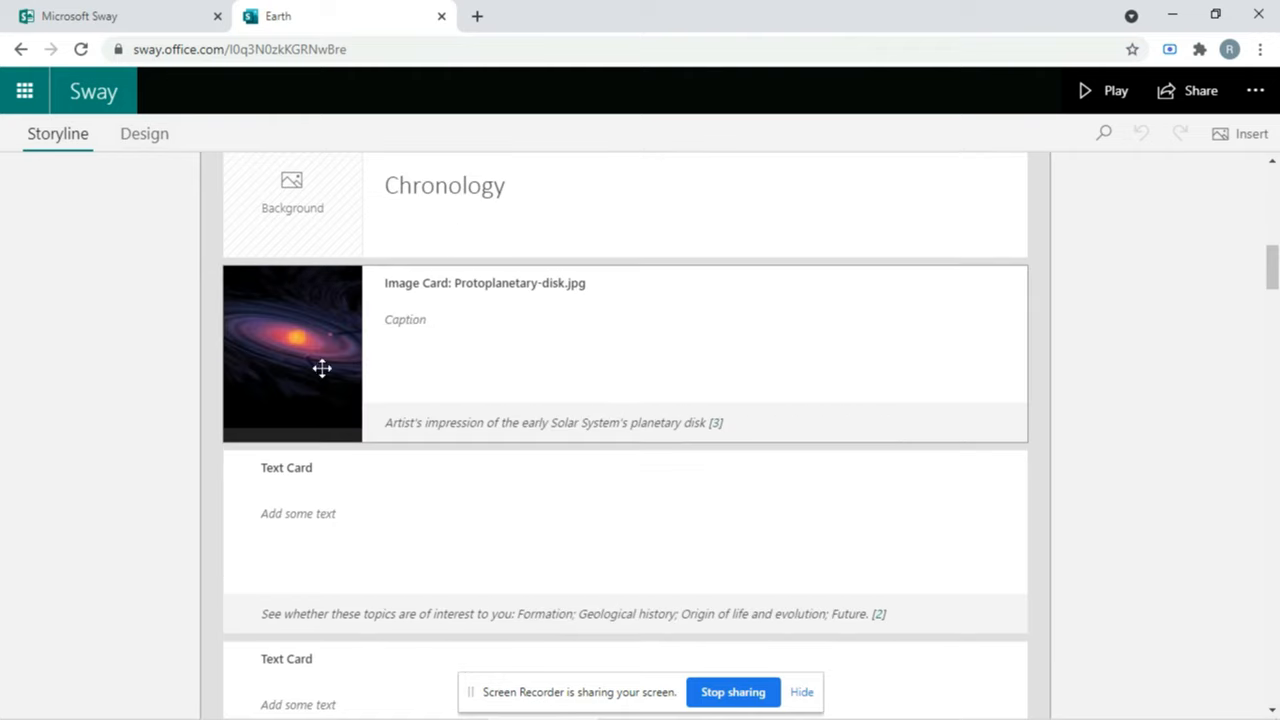
scroll(596, 427, "down", 5)
scroll(437, 531, "down", 10)
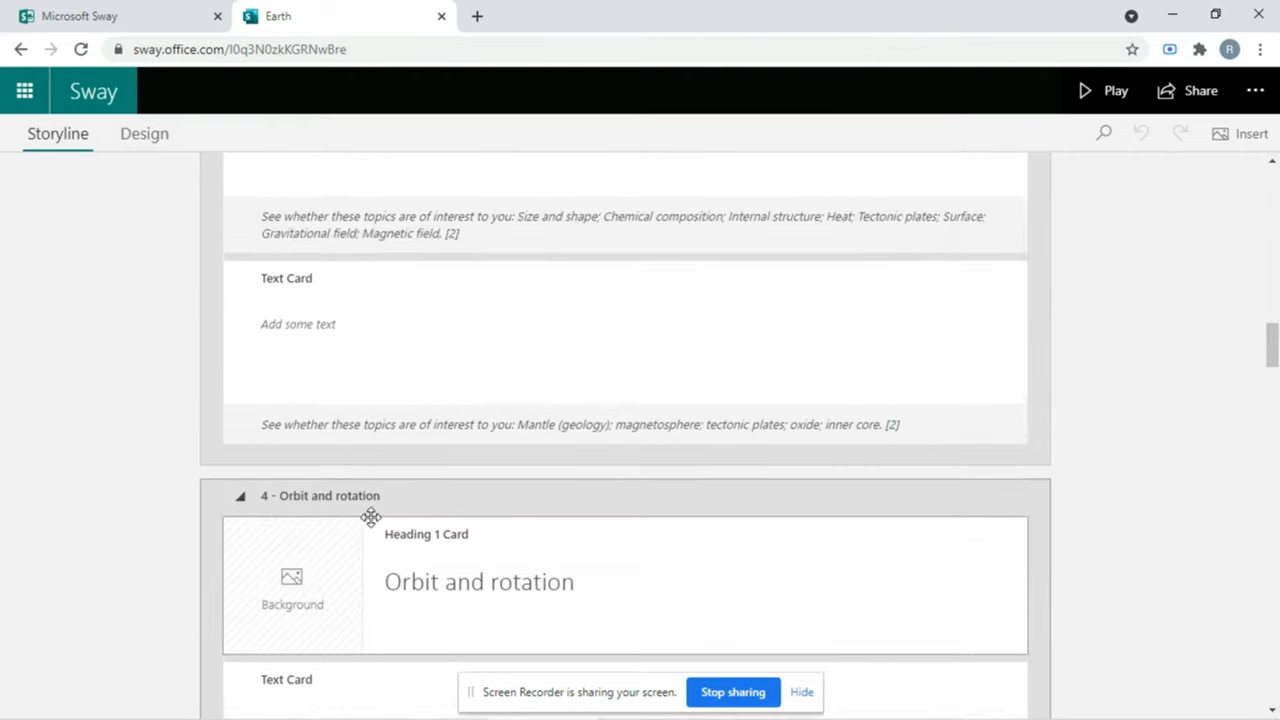
scroll(486, 500, "down", 20)
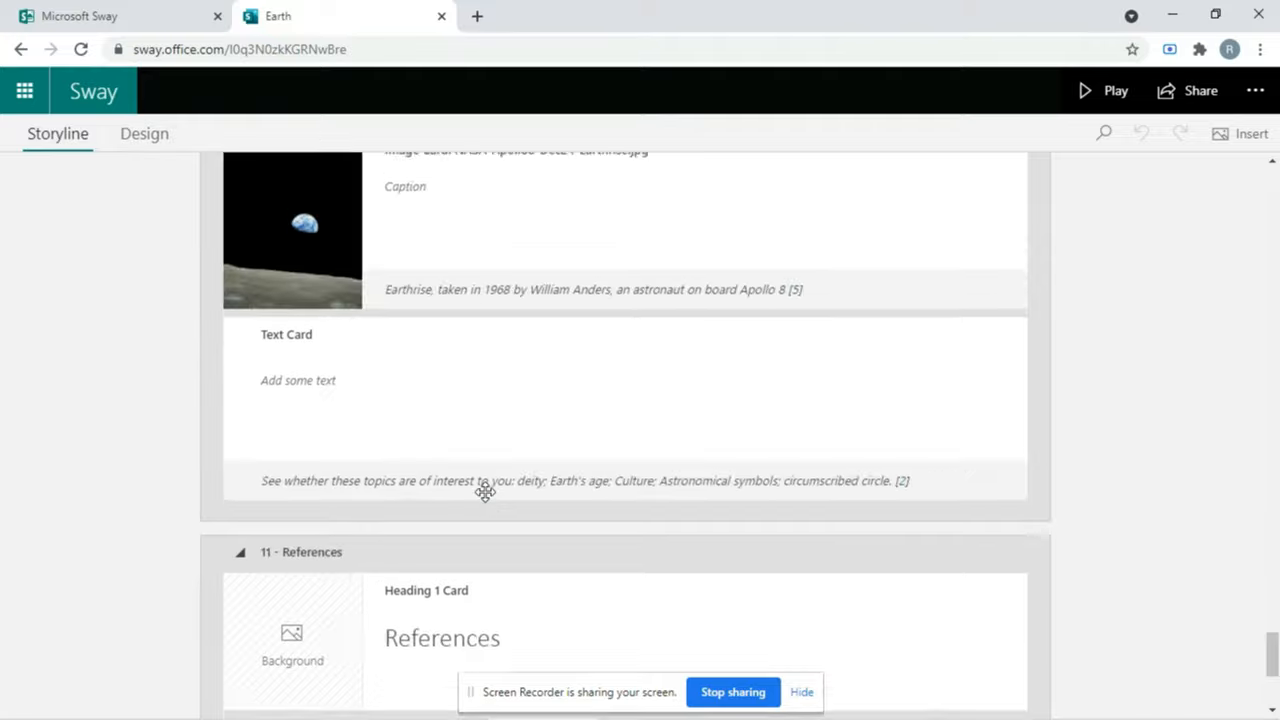
scroll(486, 489, "down", 3)
scroll(494, 491, "up", 20)
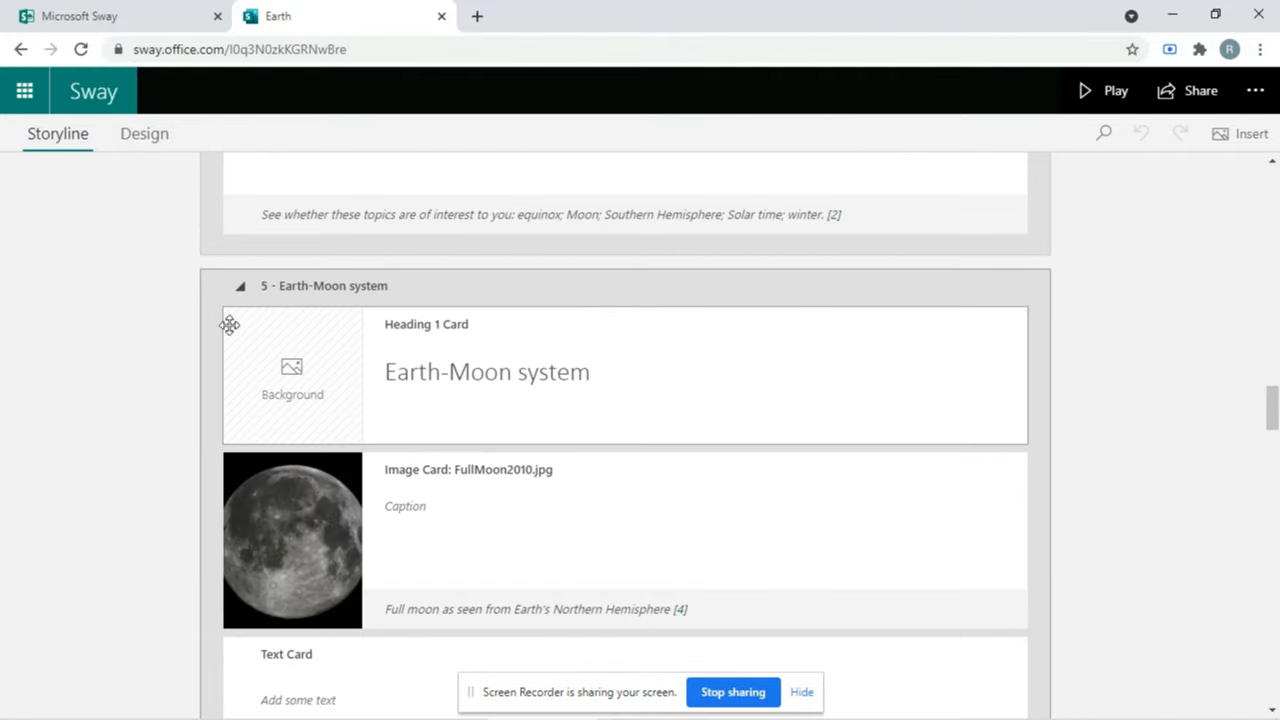
Step: Preview the Earth Sway in the design view, running through its sections and returning to the title
left_click(140, 136)
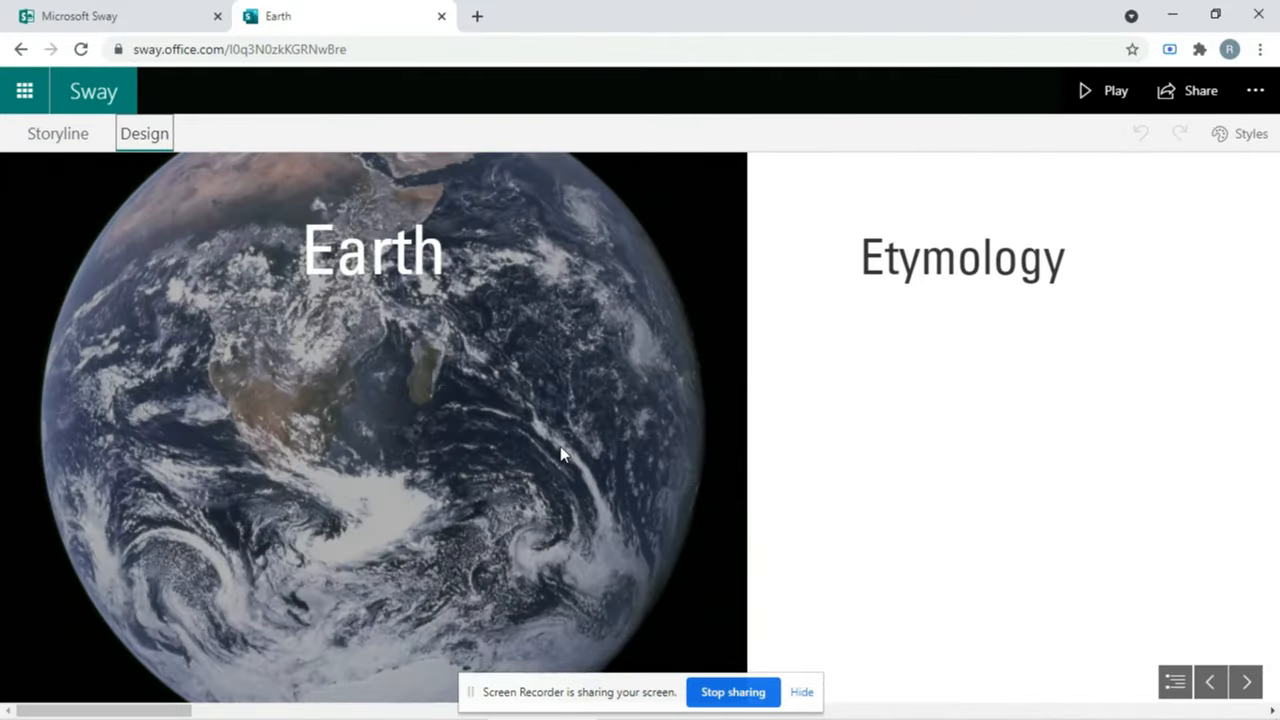
scroll(563, 455, "down", 10)
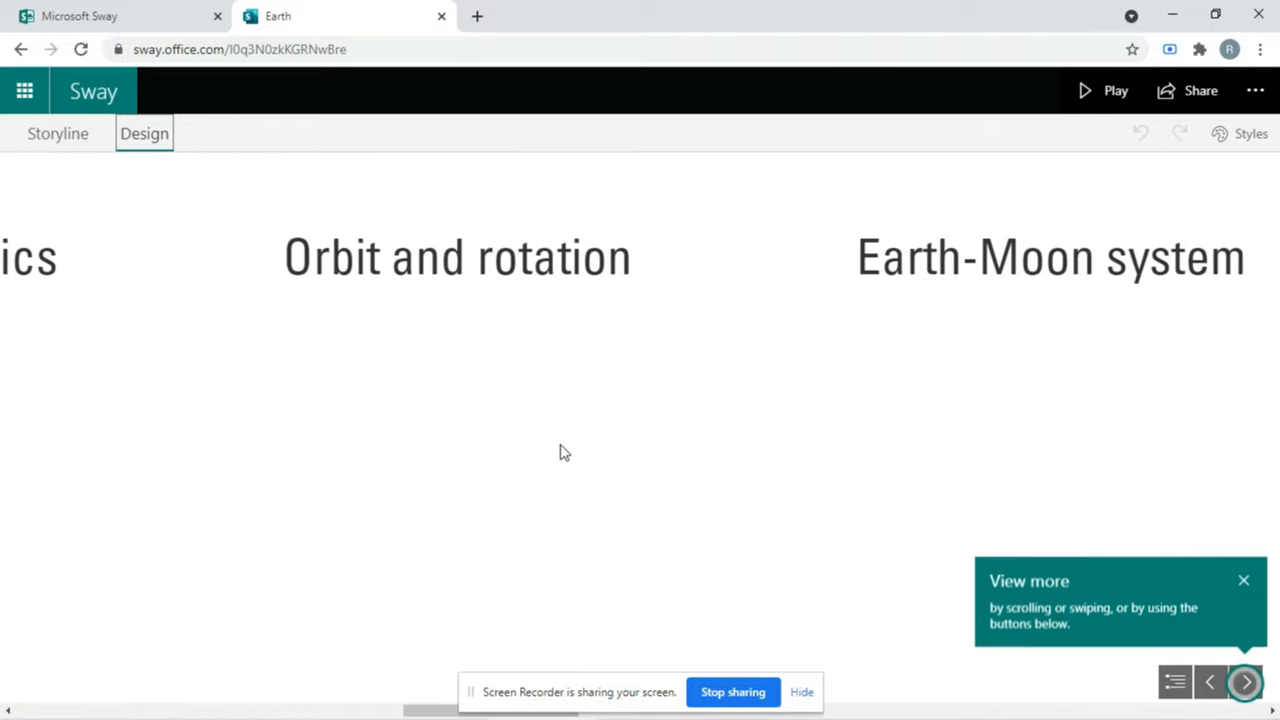
scroll(561, 446, "down", 10)
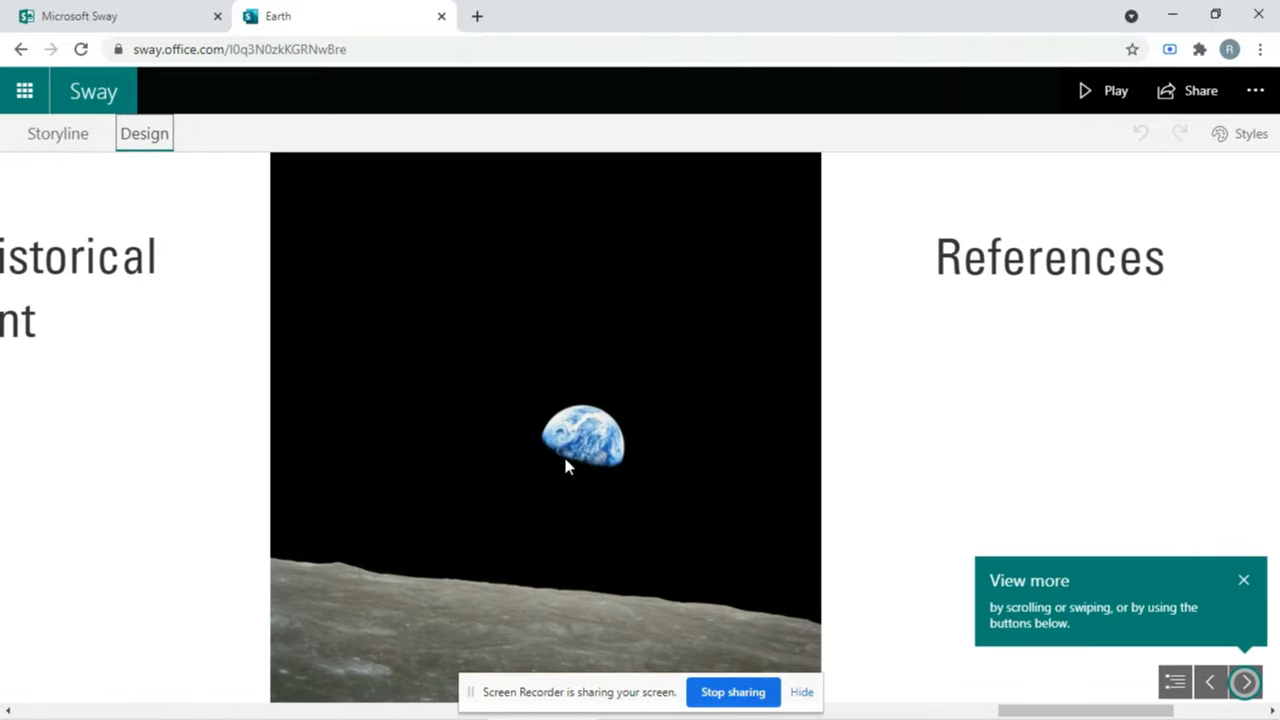
scroll(570, 469, "up", 15)
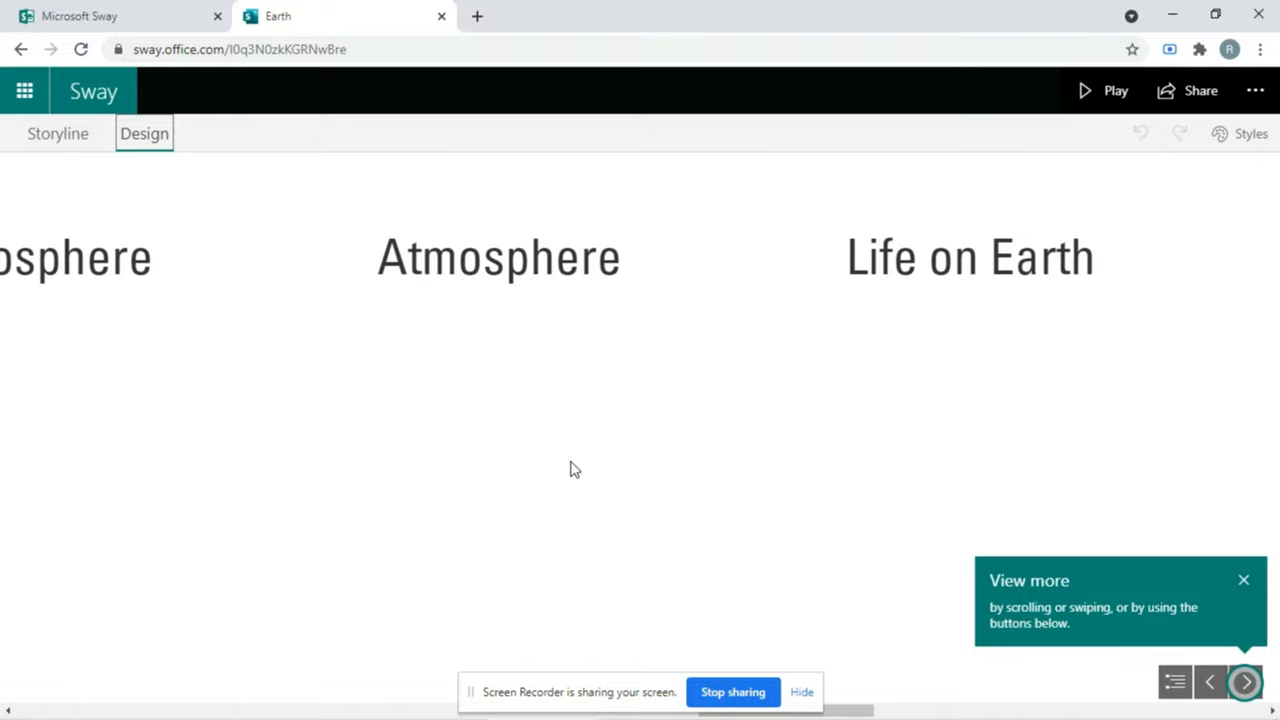
scroll(565, 473, "up", 10)
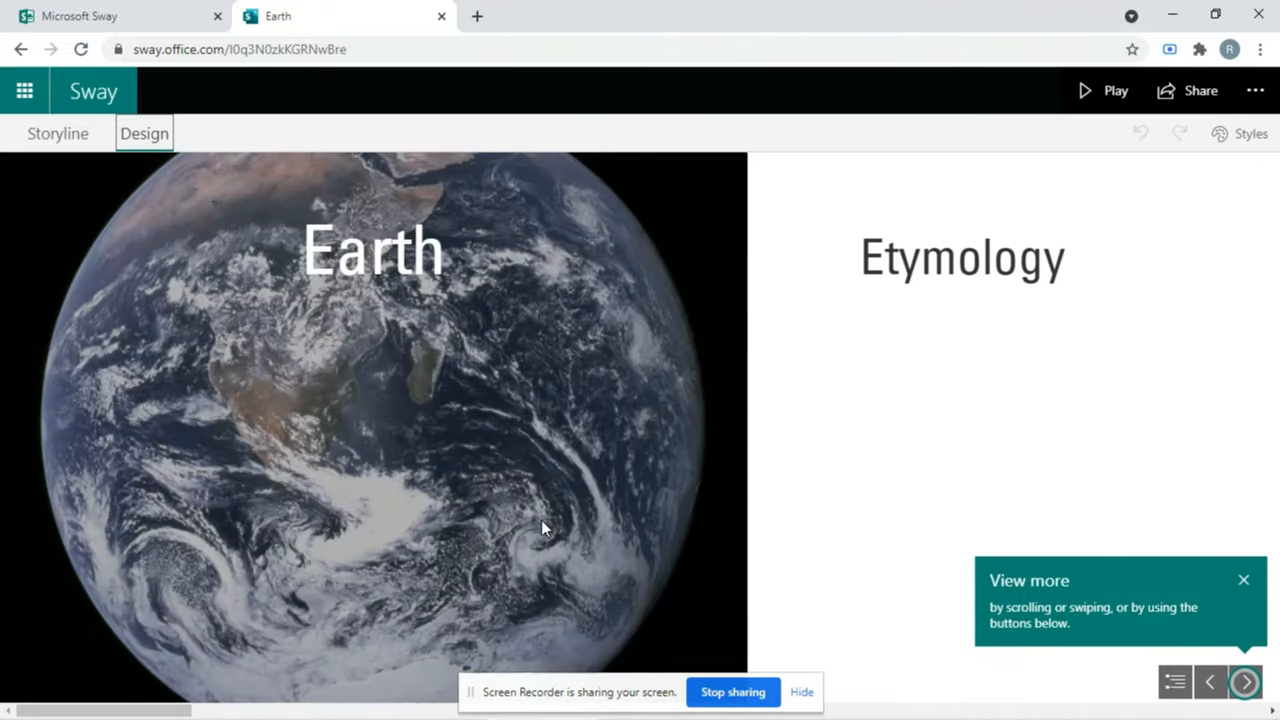
Step: Try the Slides and Vertical layouts in the design styles and set the Earth Sway to Slides
left_click(72, 135)
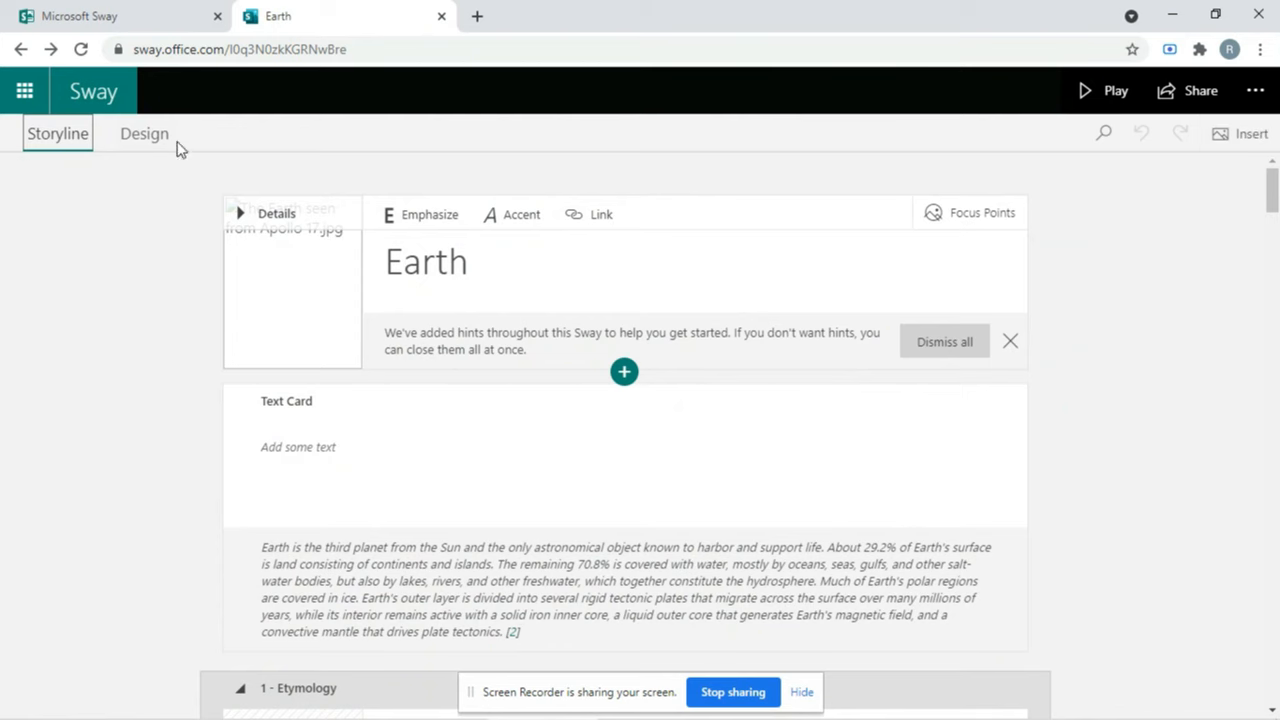
left_click(150, 138)
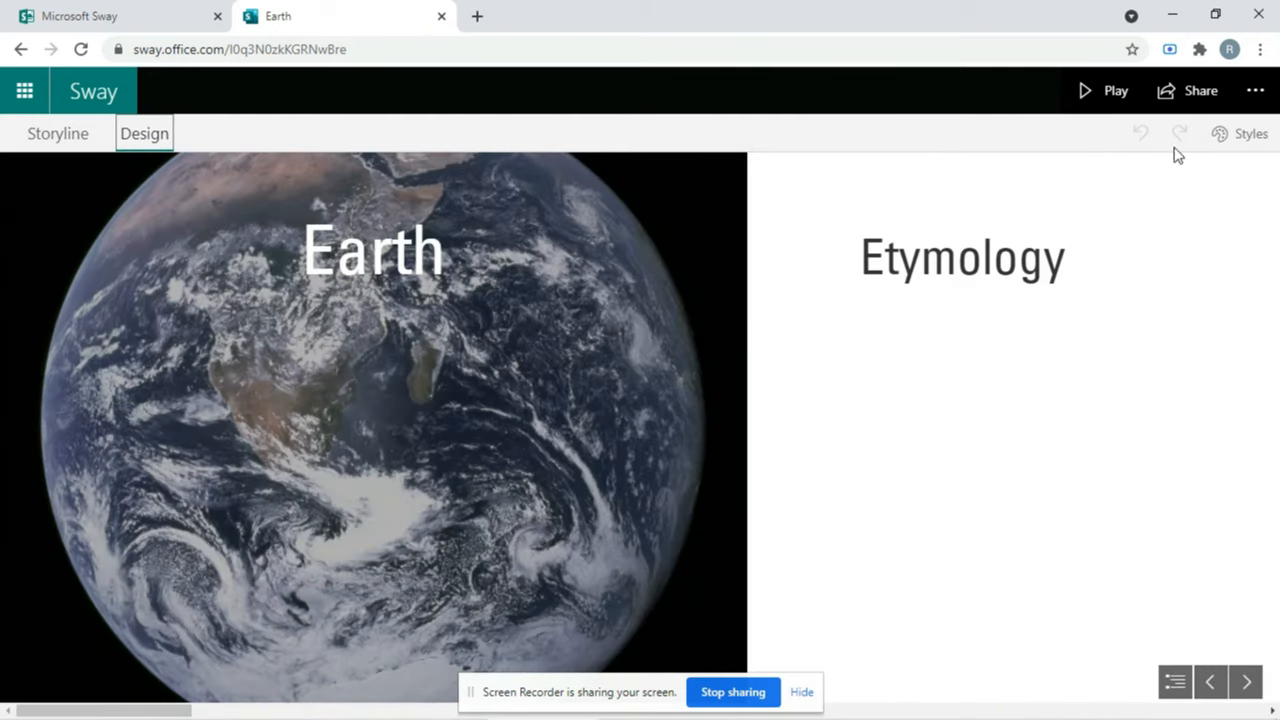
left_click(1238, 135)
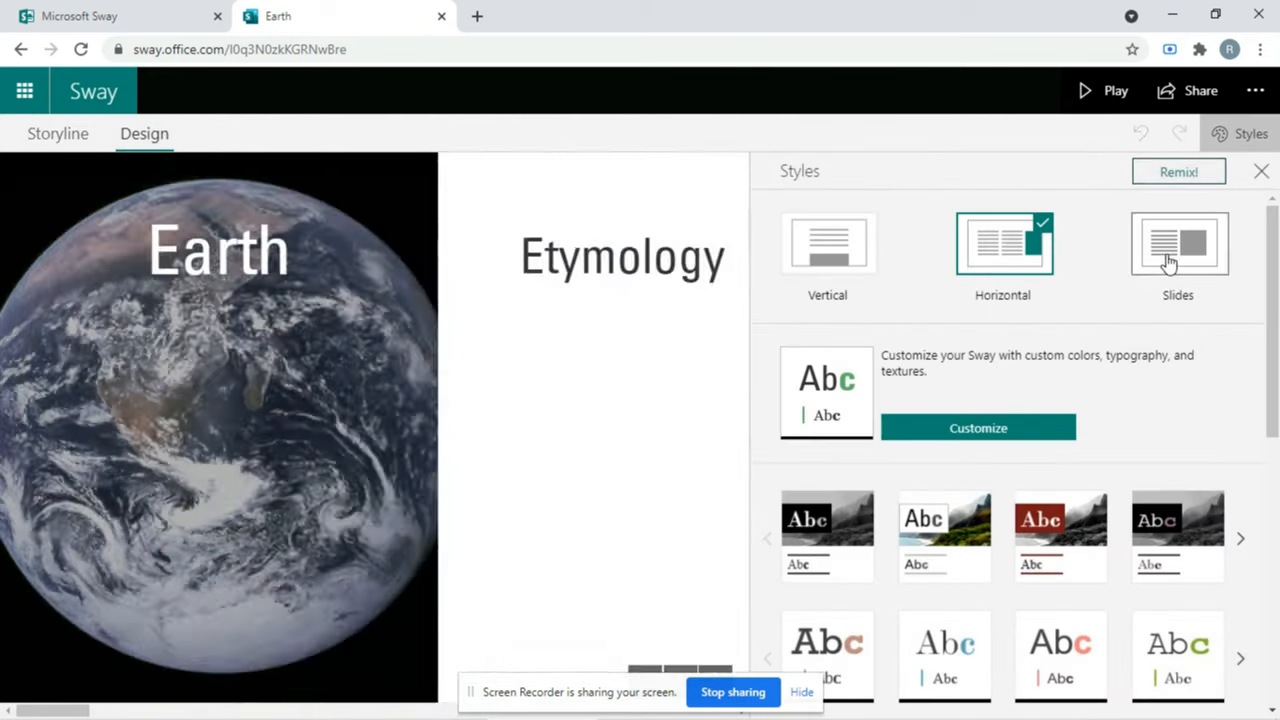
left_click(1168, 262)
left_click(826, 262)
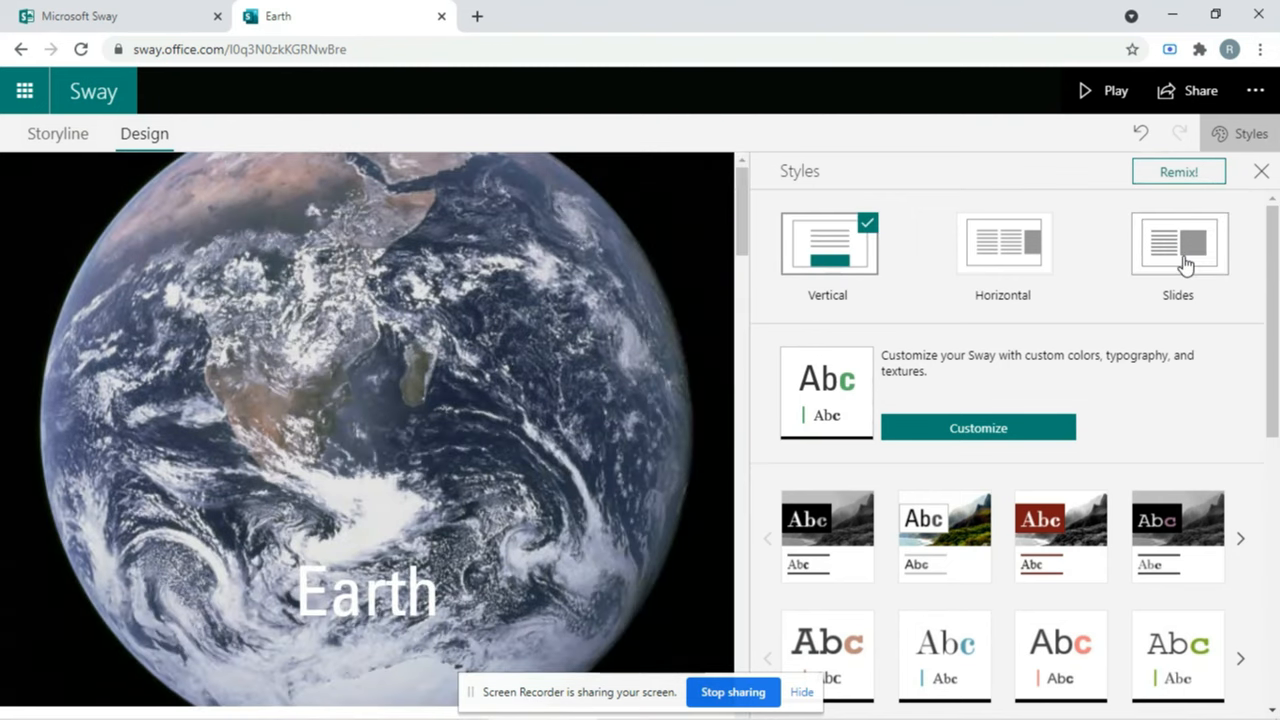
left_click(1184, 264)
left_click(1261, 172)
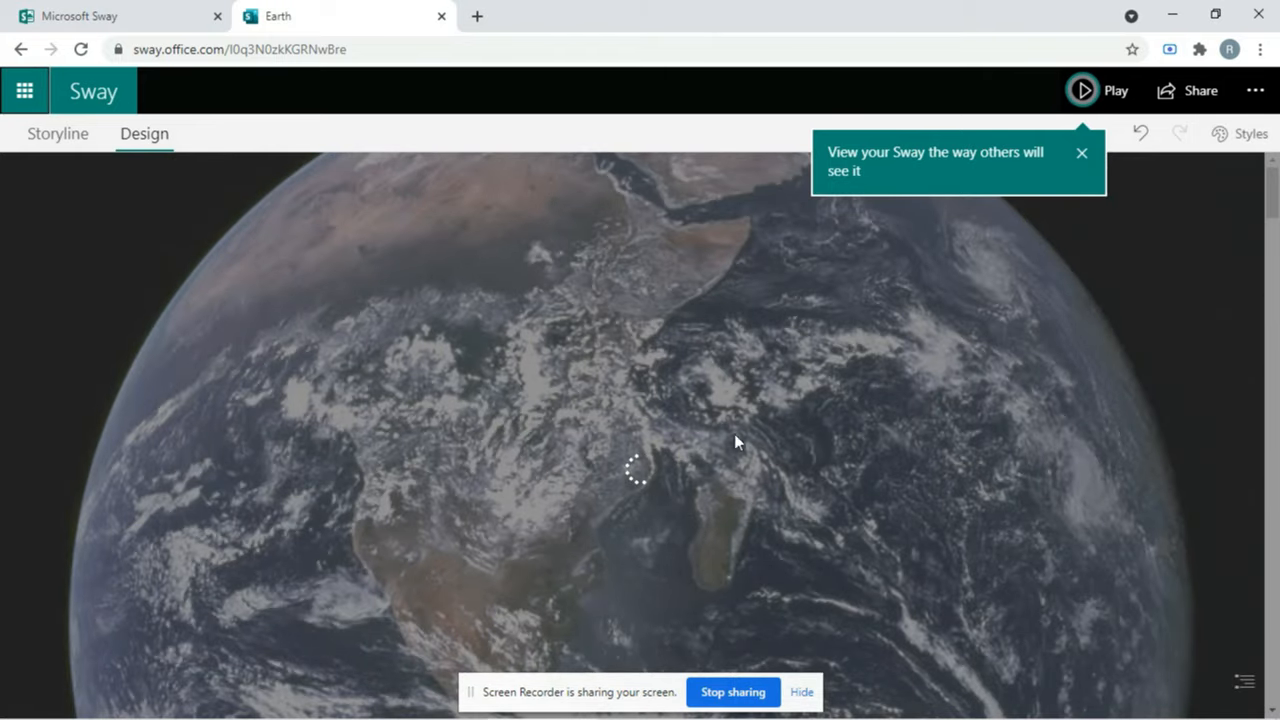
Step: Play the Earth Sway and advance through its slides to the Physical characteristics section
left_click(1082, 90)
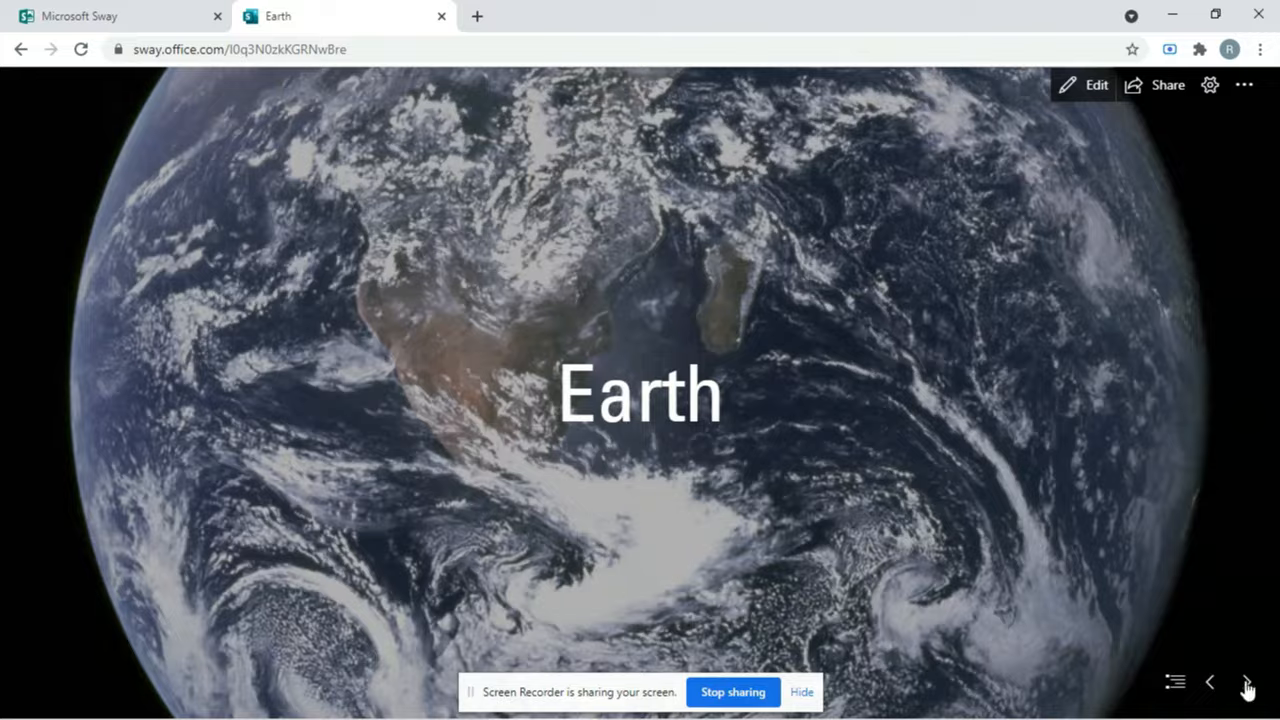
left_click(1247, 686)
left_click(1245, 686)
left_click(1243, 686)
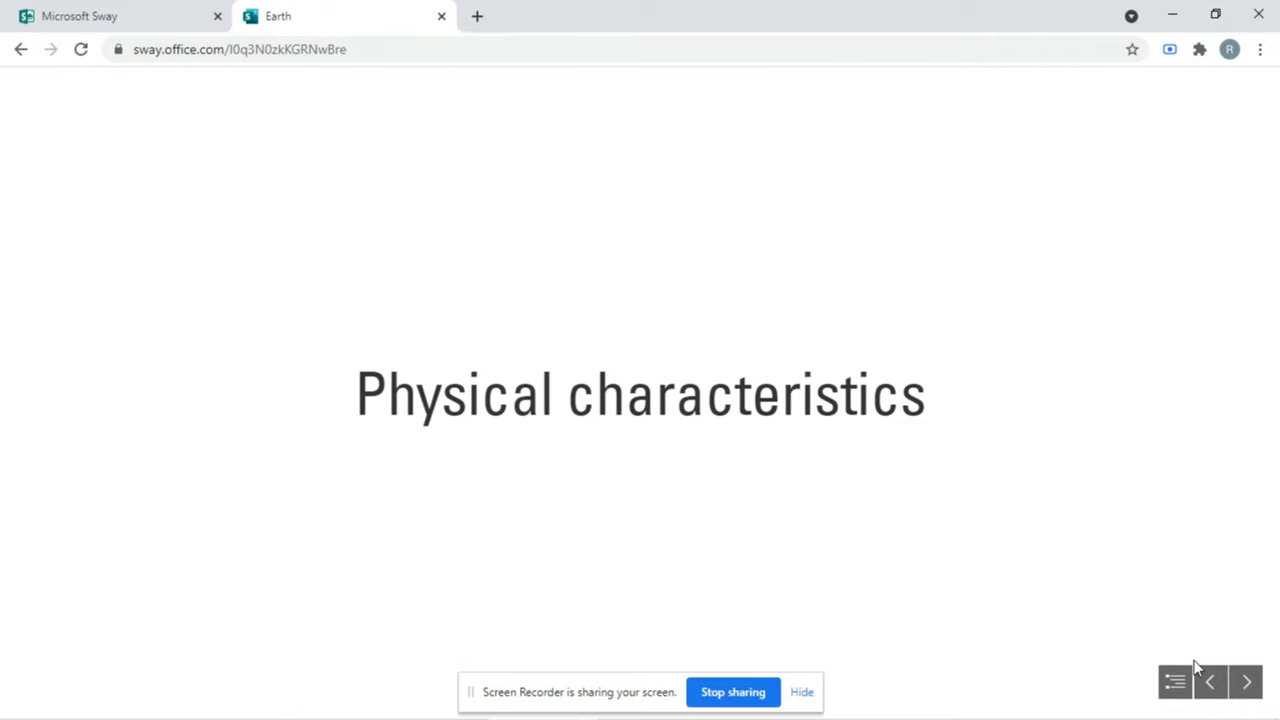
Step: Browse the playing Sway's section overview back to its first section, close it, and view the additional options
left_click(1172, 684)
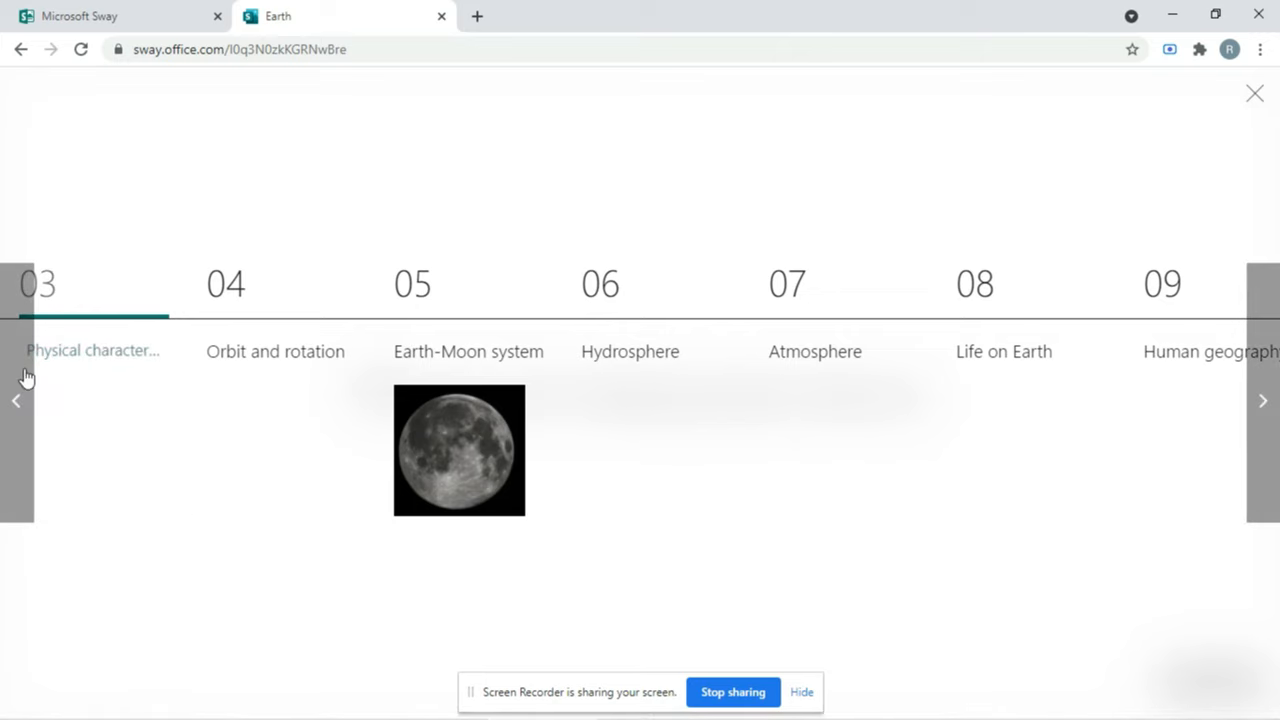
left_click(12, 398)
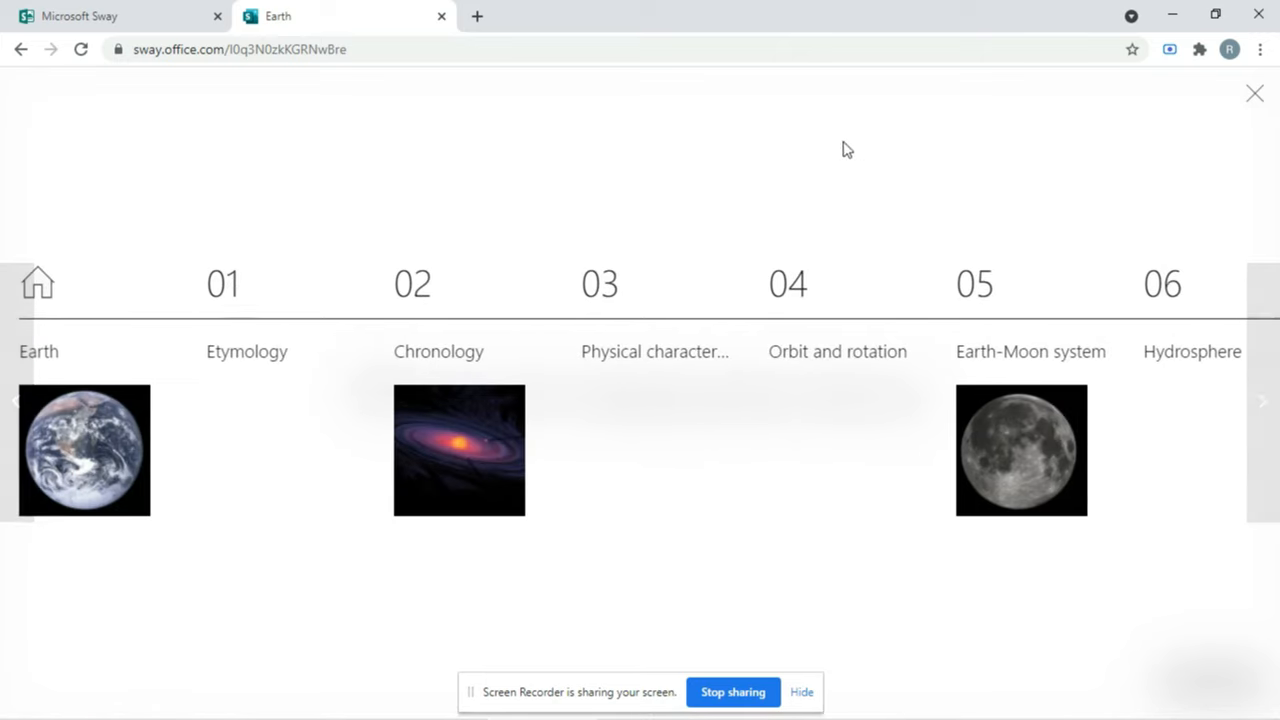
left_click(1252, 97)
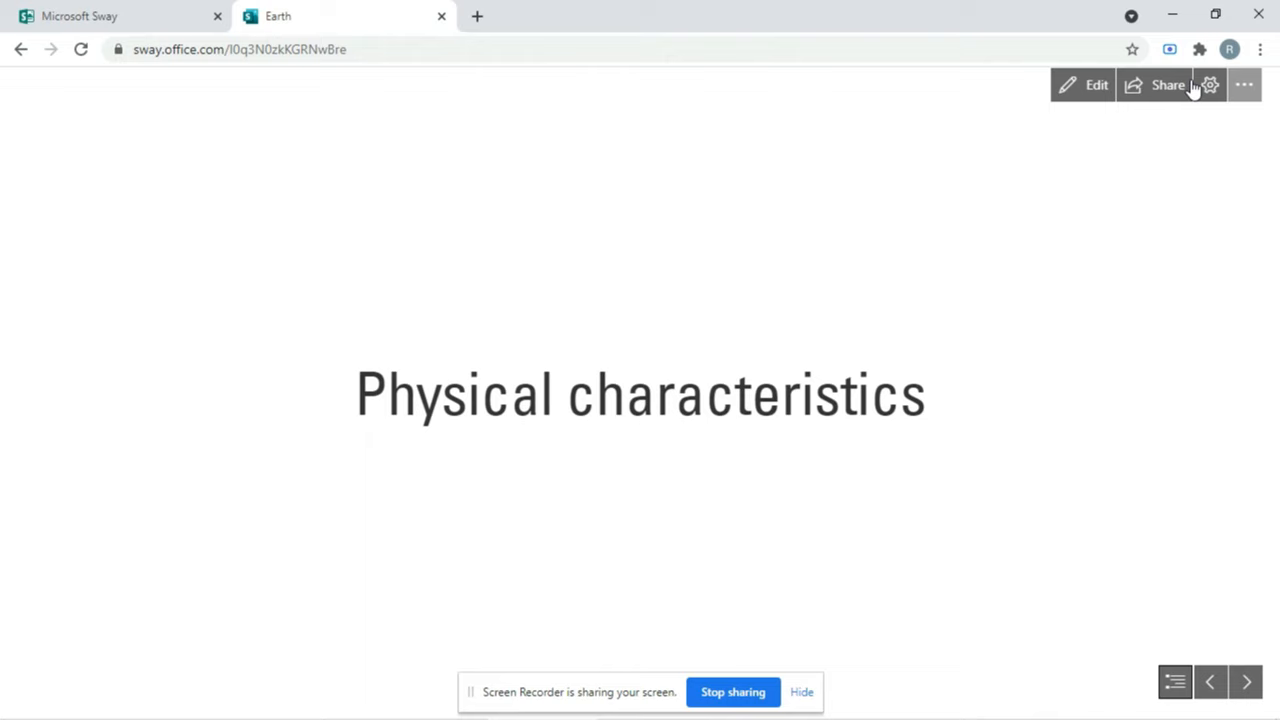
left_click(1245, 90)
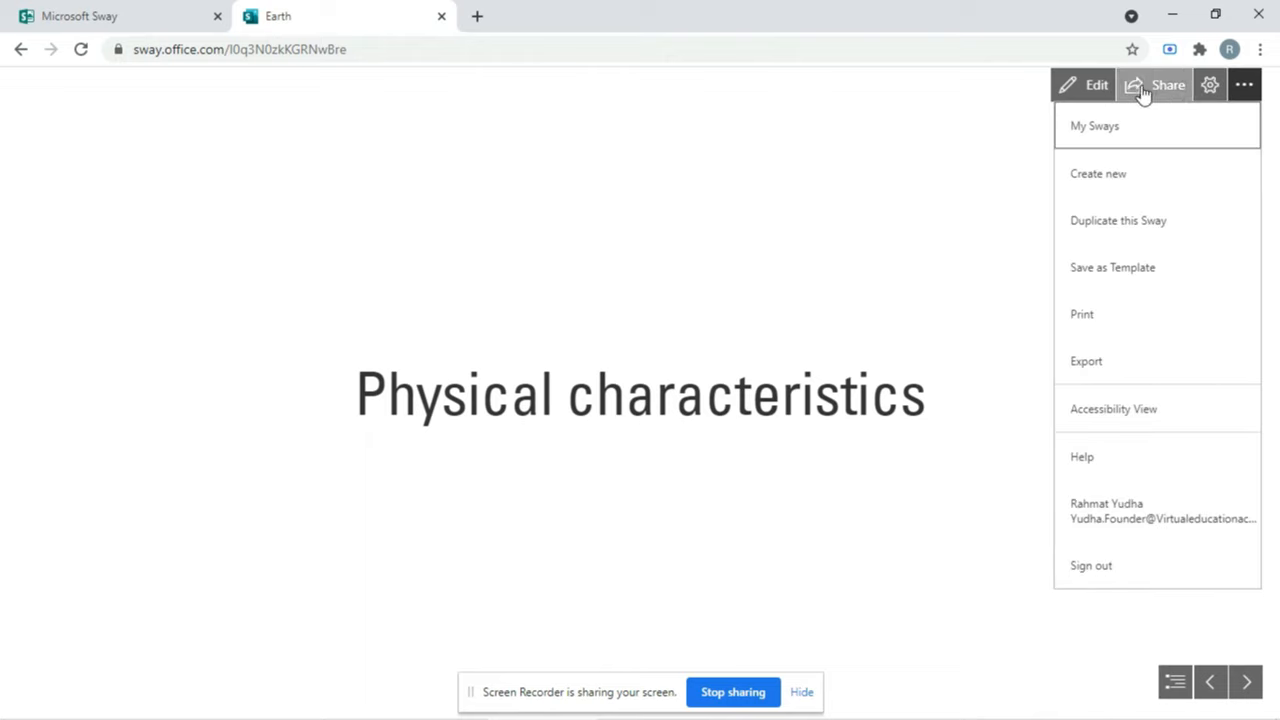
Step: Return to editing the Earth Sway and set its layout style to Vertical
left_click(1088, 90)
left_click(1240, 133)
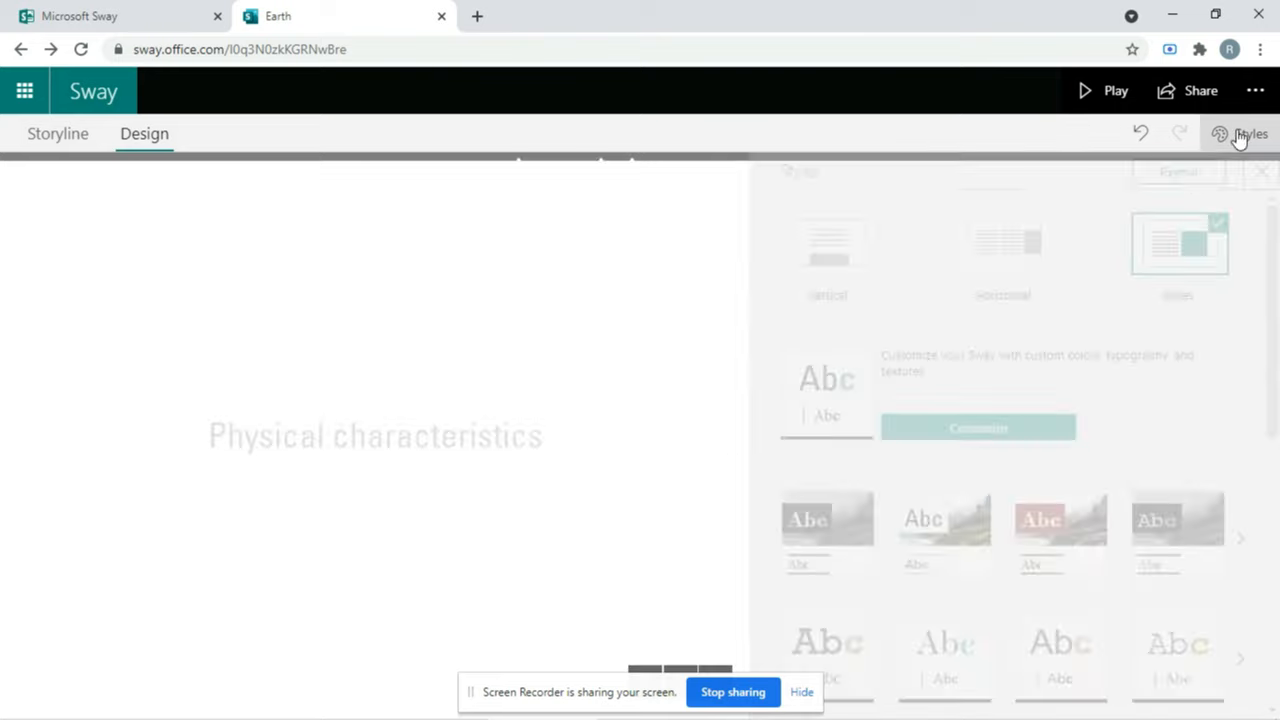
left_click(815, 268)
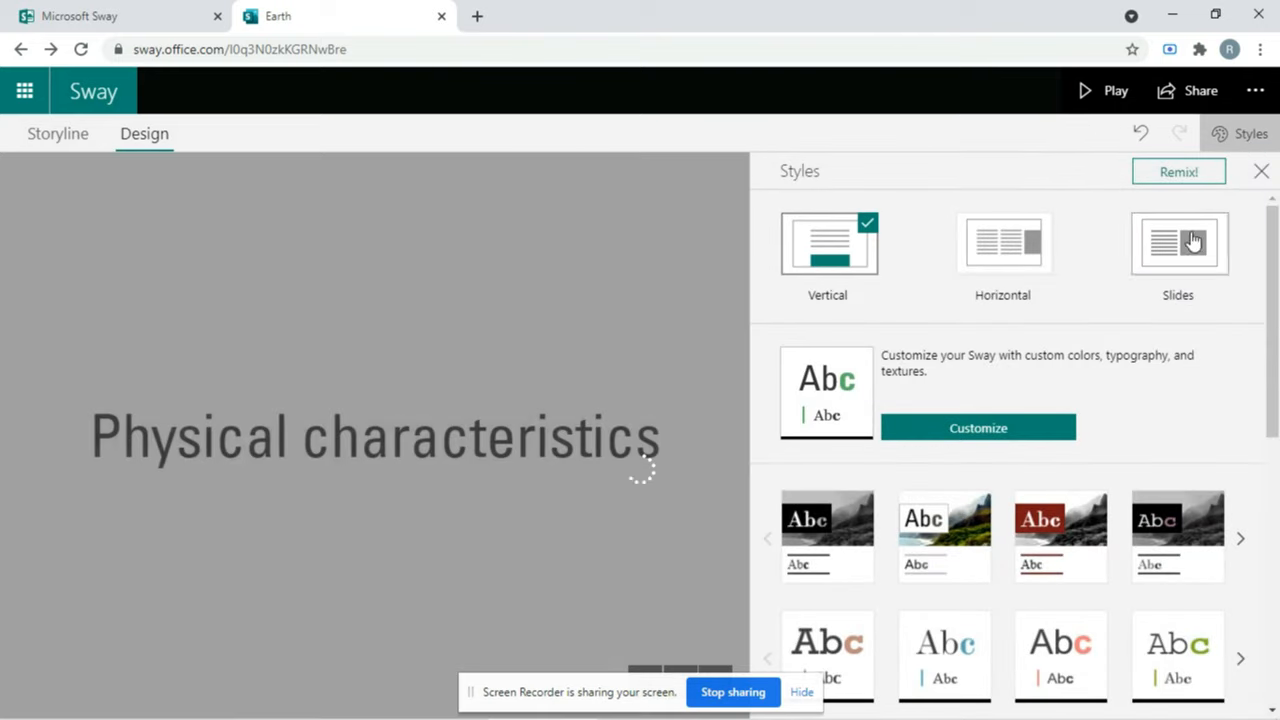
Step: Close the design styles, look through the Earth Sway in its Vertical layout down to the references, and return to its storyline
left_click(1261, 174)
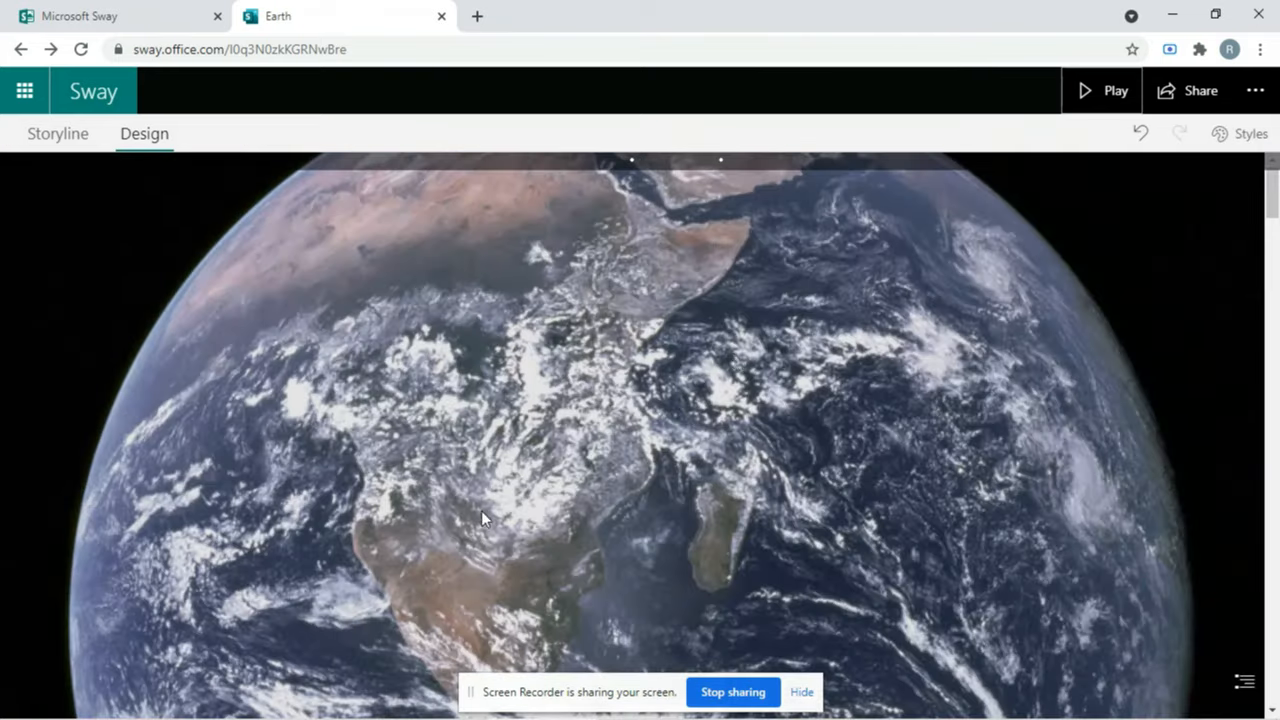
scroll(519, 465, "down", 20)
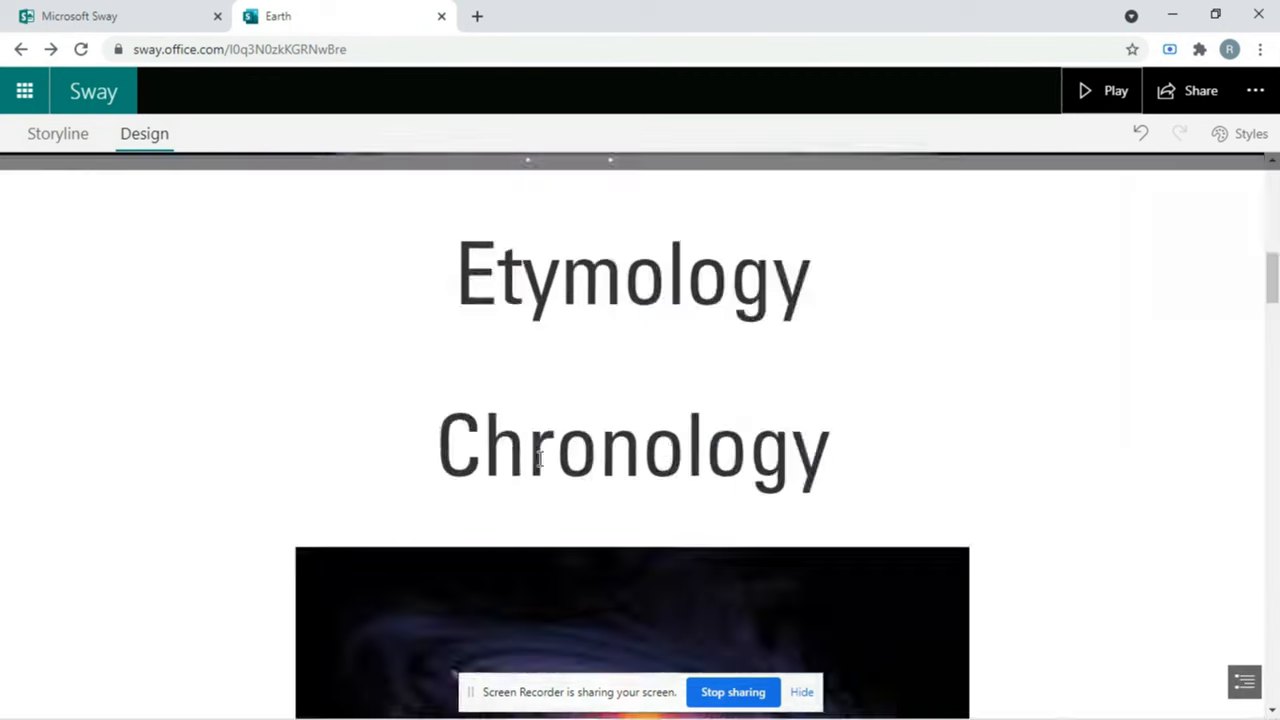
scroll(539, 455, "up", 3)
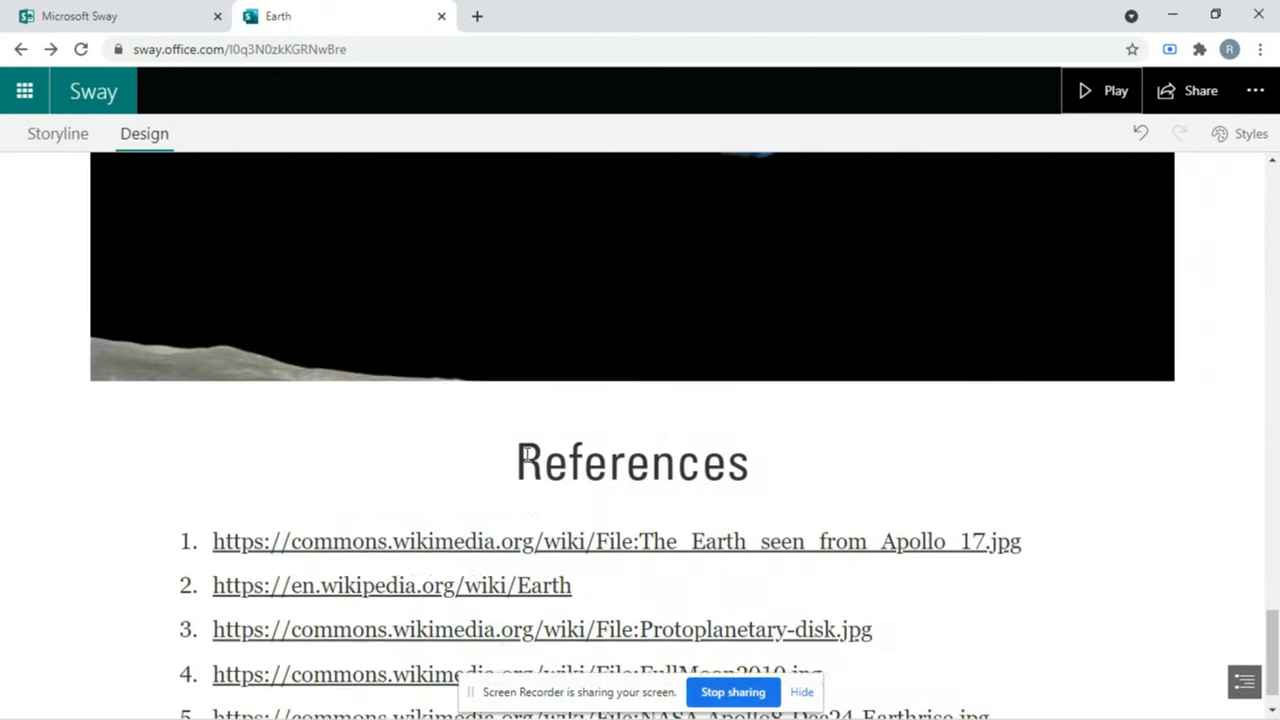
scroll(555, 445, "up", 15)
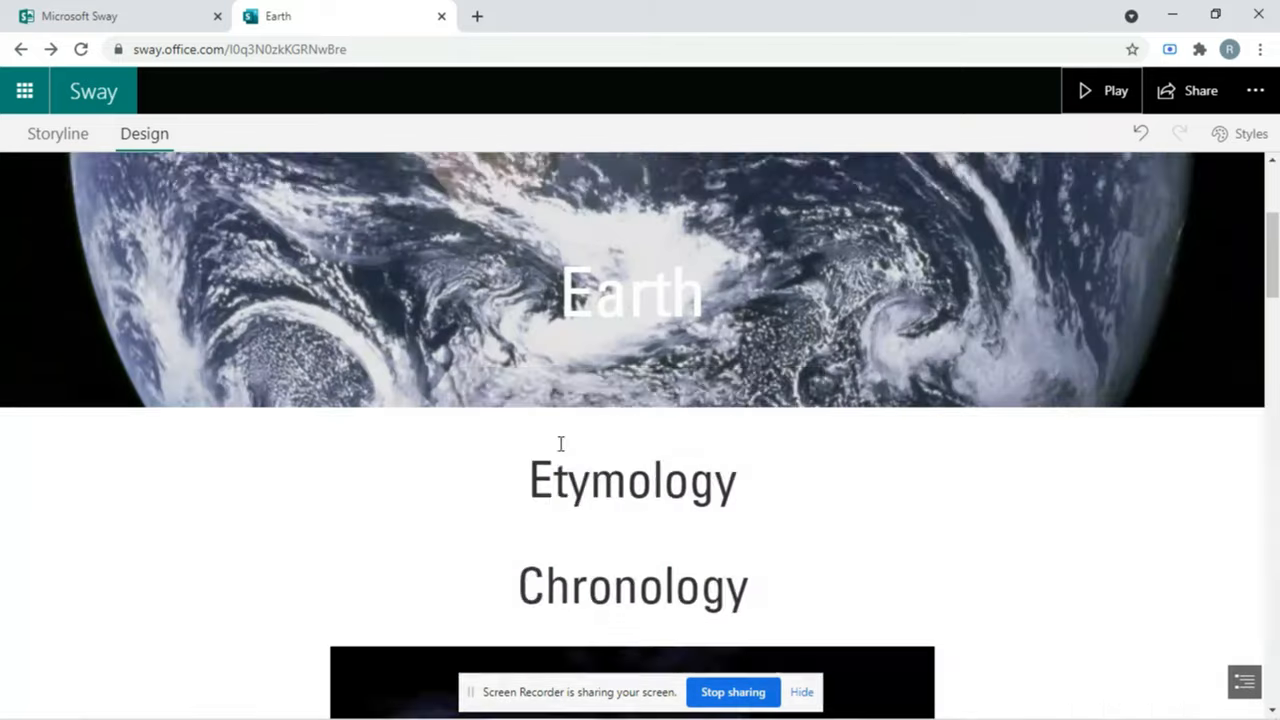
left_click(130, 140)
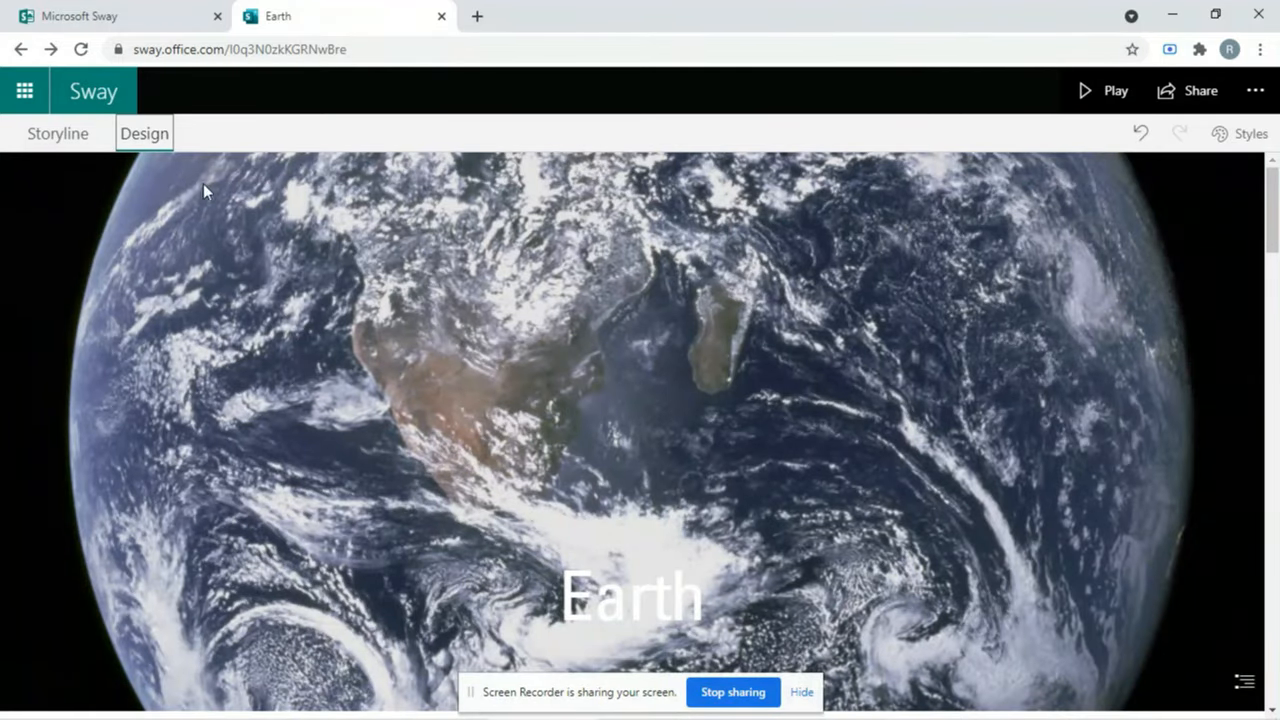
left_click(67, 142)
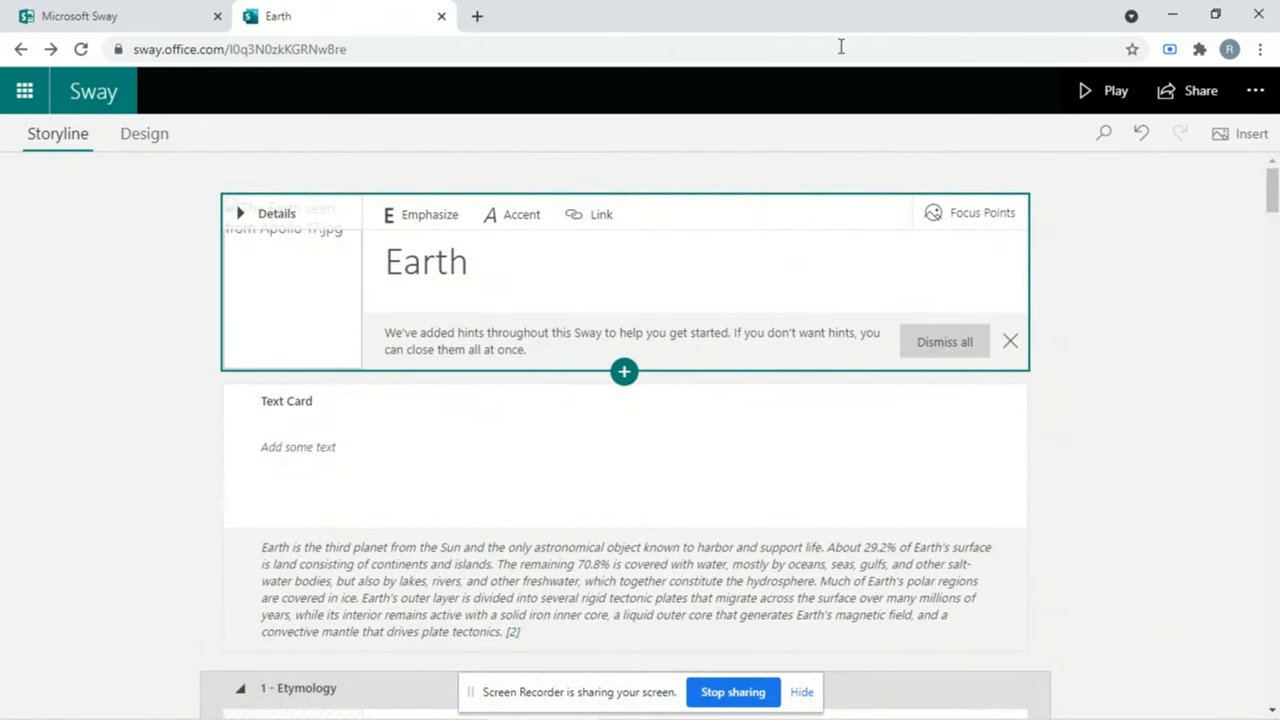
Step: Return to the Sway home page and look through its template and lesson sections
left_click(96, 93)
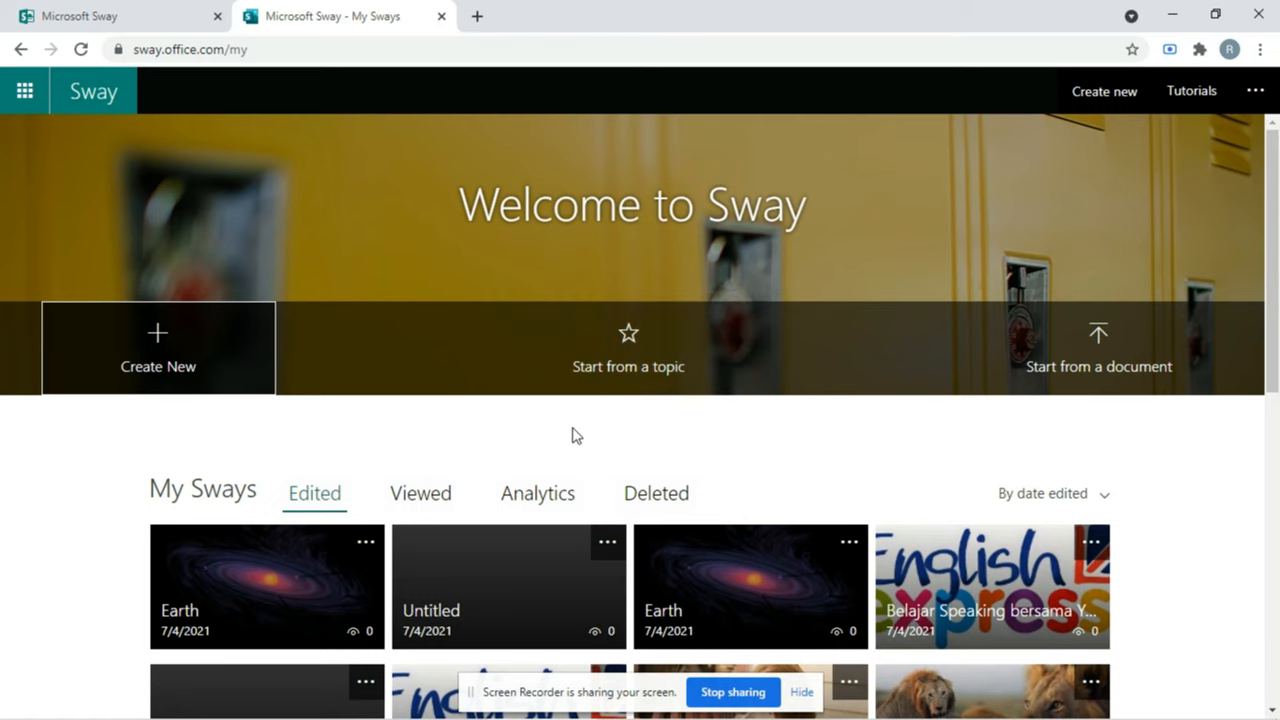
scroll(573, 436, "down", 5)
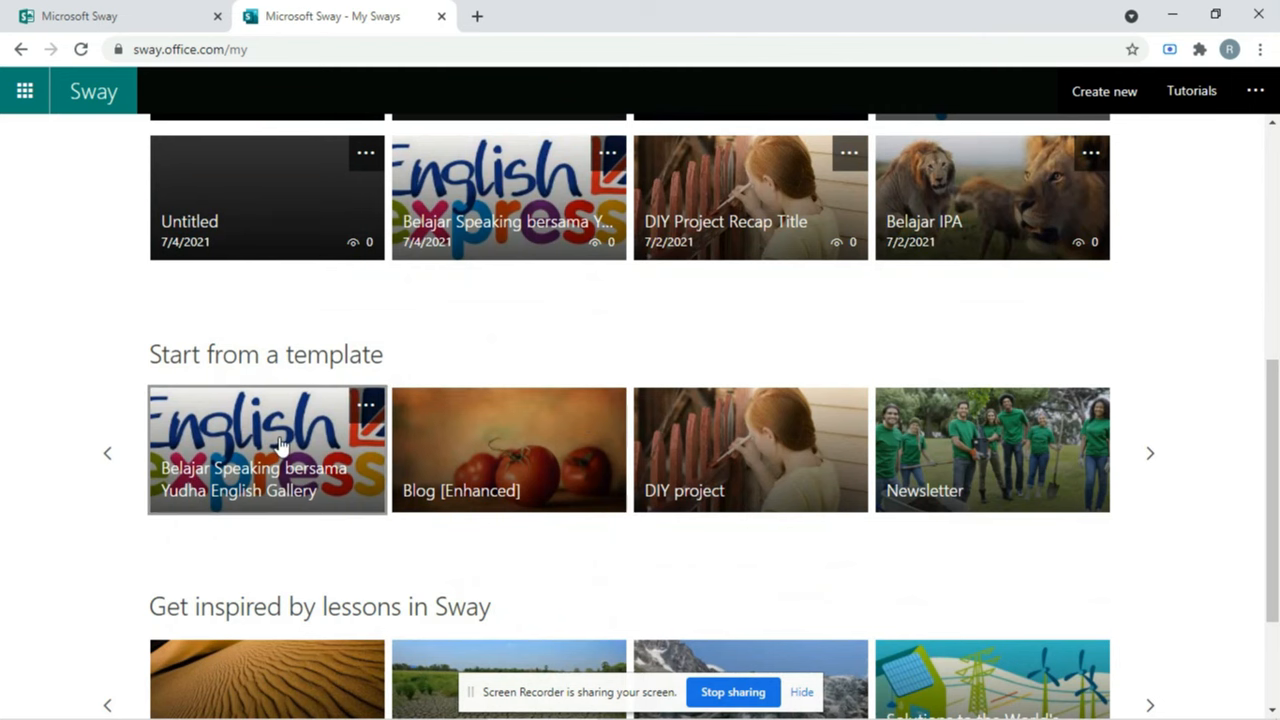
scroll(694, 514, "down", 2)
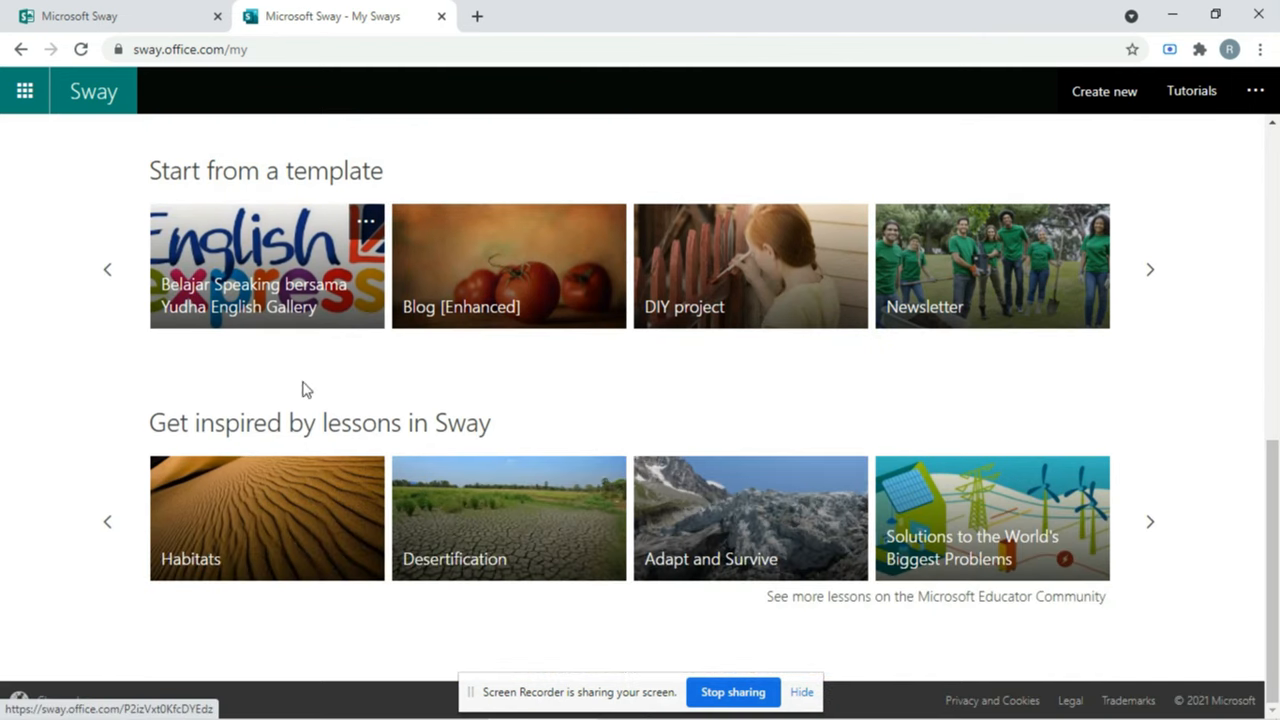
scroll(333, 418, "up", 5)
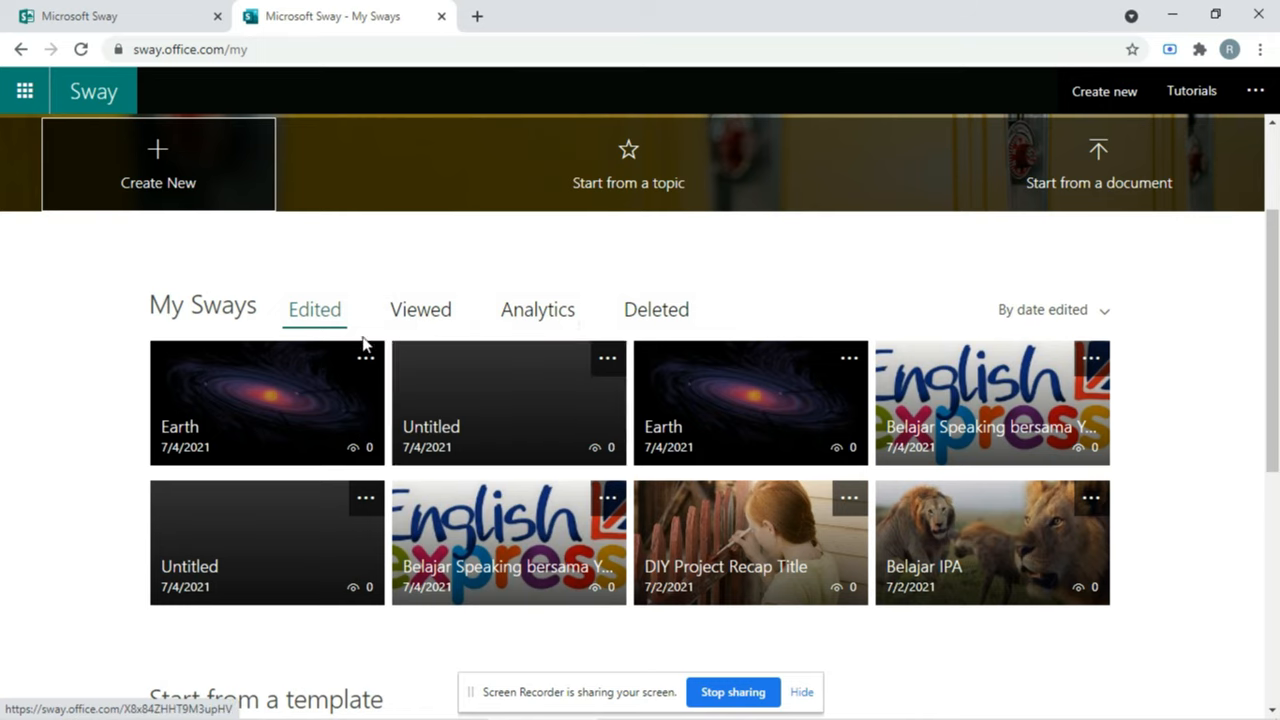
Step: View the Viewed and Analytics lists of My Sways and go back to the Edited list
left_click(400, 314)
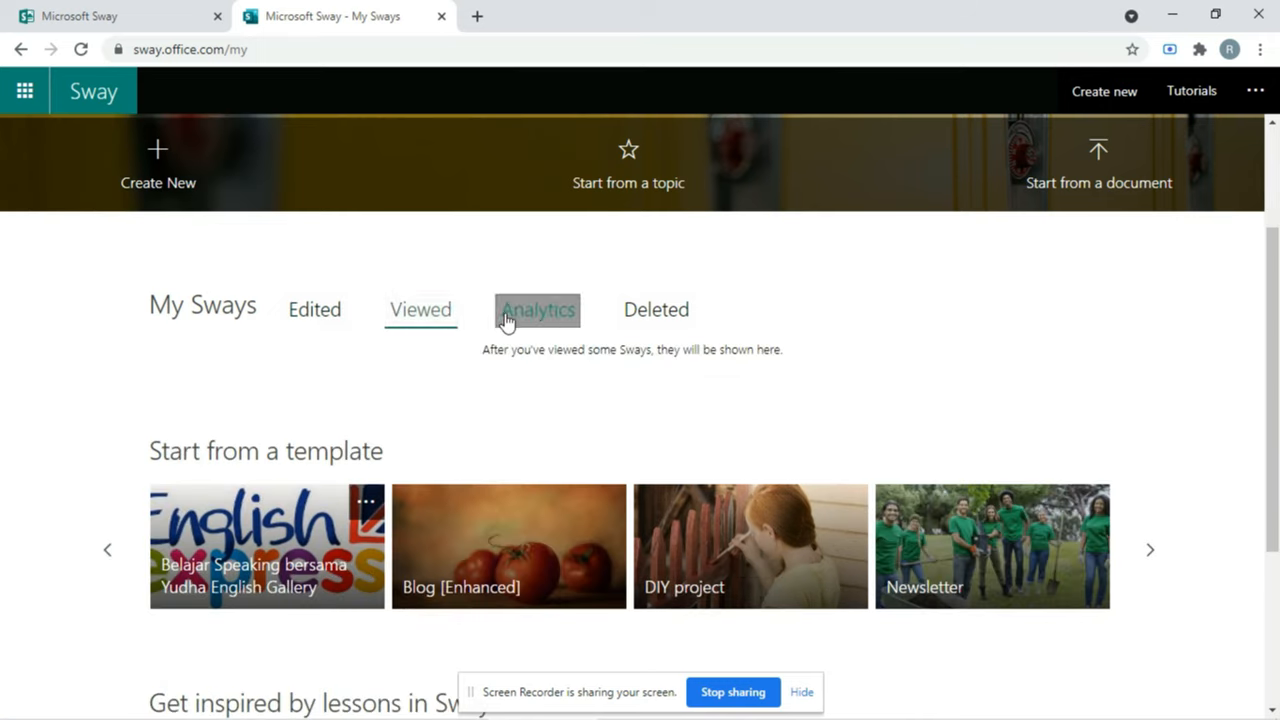
left_click(505, 318)
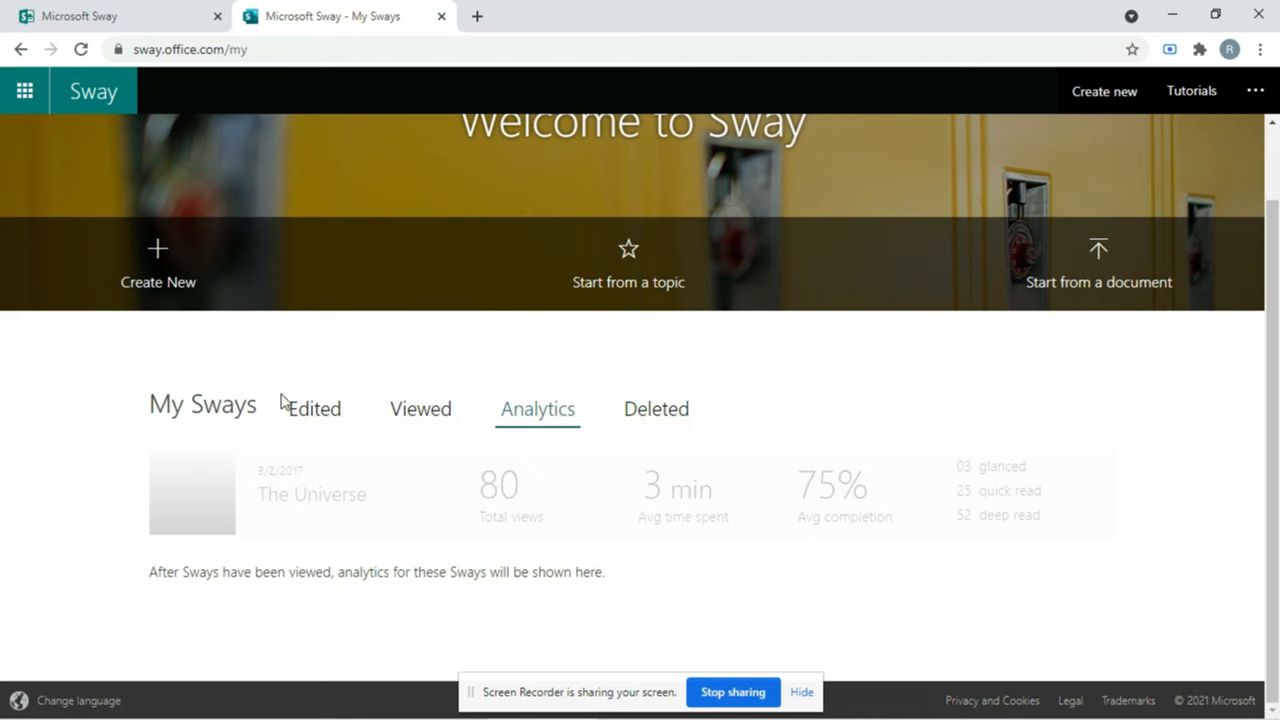
left_click(300, 406)
Step: Review the edited Sways, the starting templates and the inspirational lessons on the home page
scroll(571, 451, "down", 3)
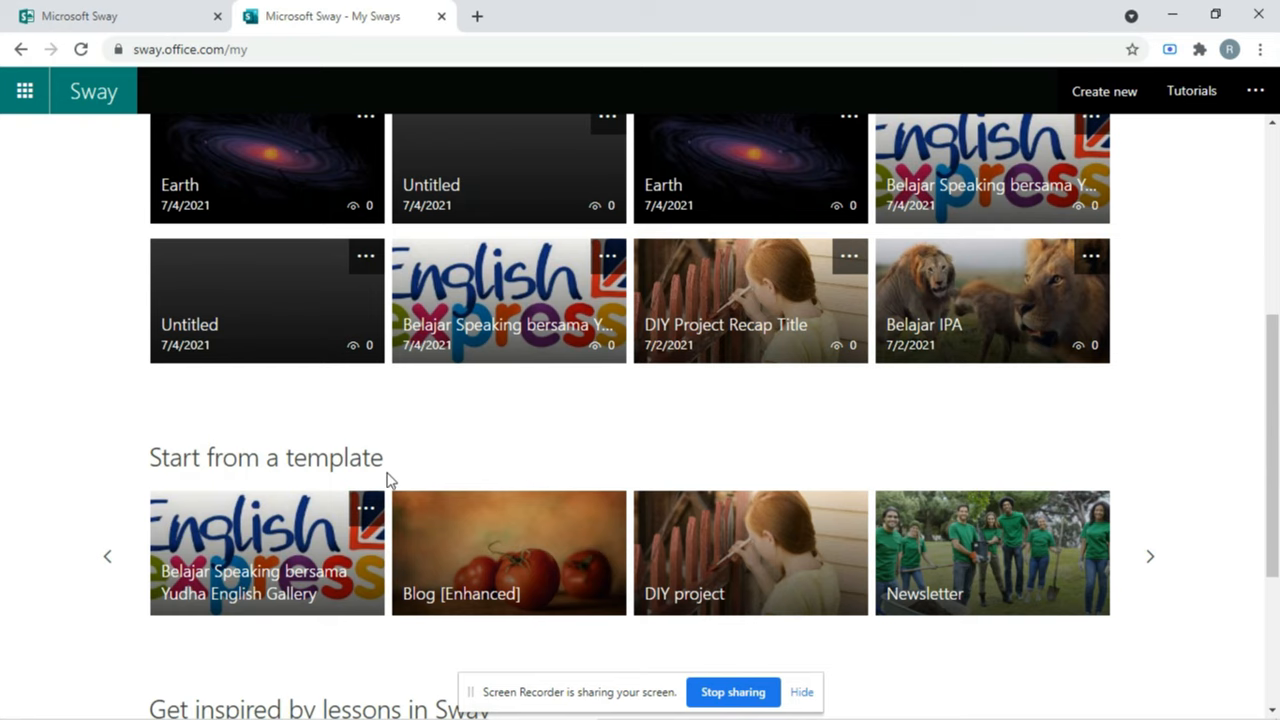
scroll(520, 450, "up", 5)
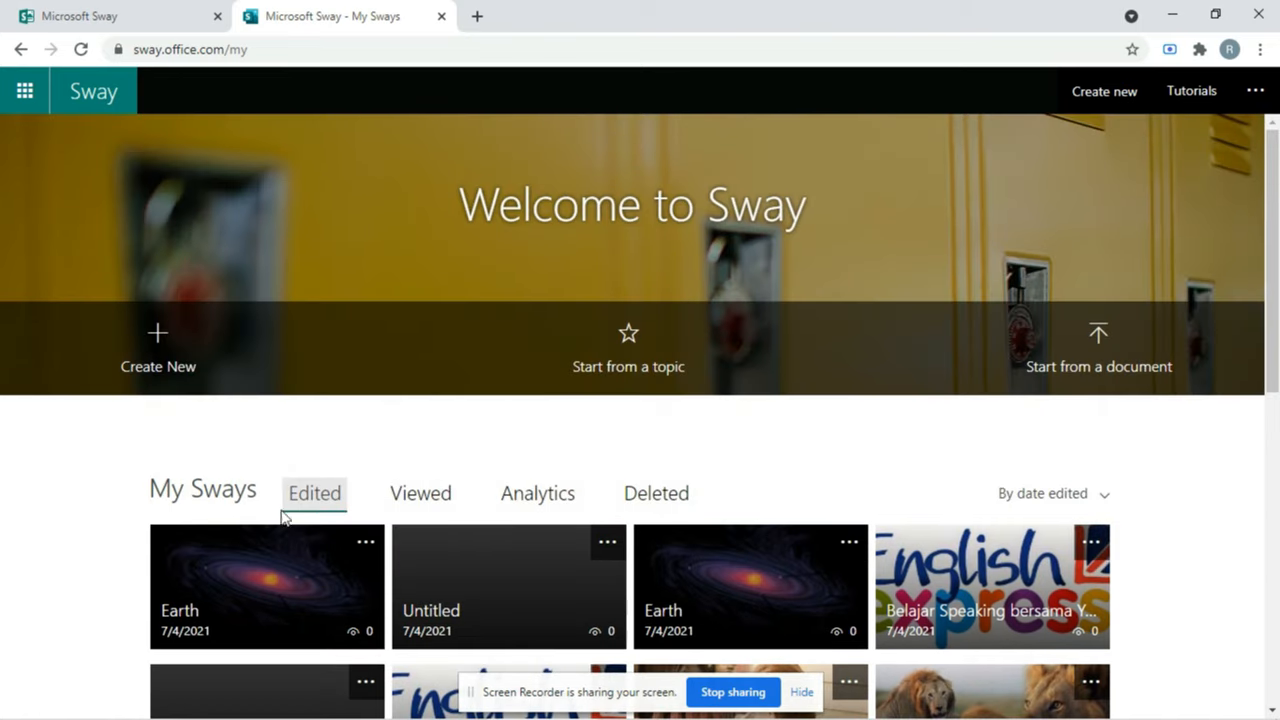
scroll(474, 549, "down", 7)
scroll(480, 545, "up", 7)
scroll(470, 560, "down", 7)
scroll(452, 577, "up", 7)
scroll(625, 540, "down", 7)
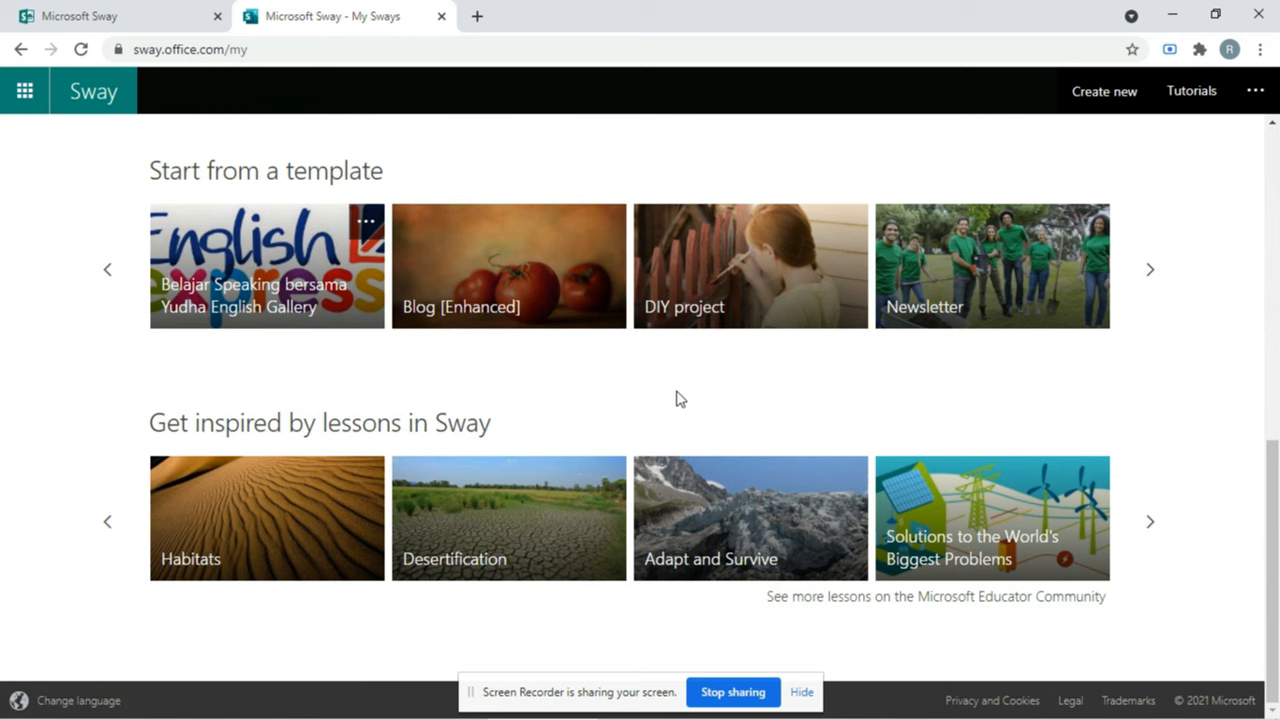
Step: Open the "Belajar Speaking" Sway from the second row of edited Sways and select its title text and title card image
scroll(351, 317, "up", 5)
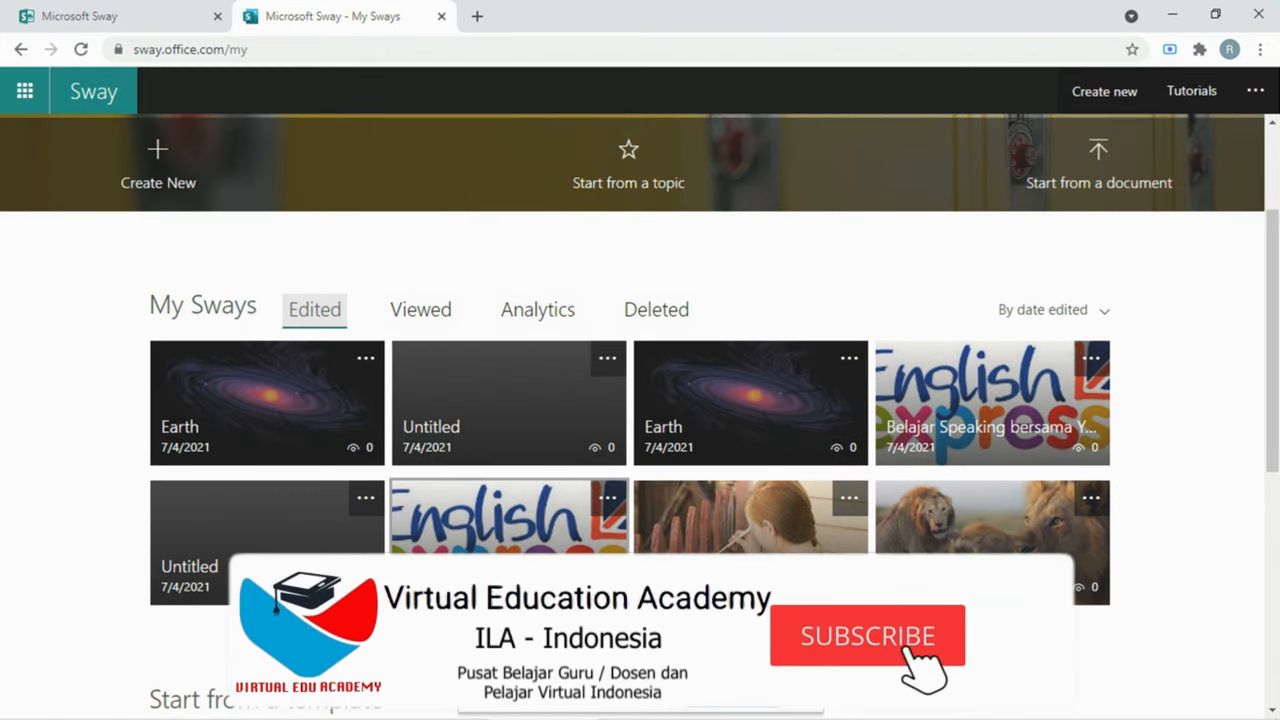
left_click(497, 528)
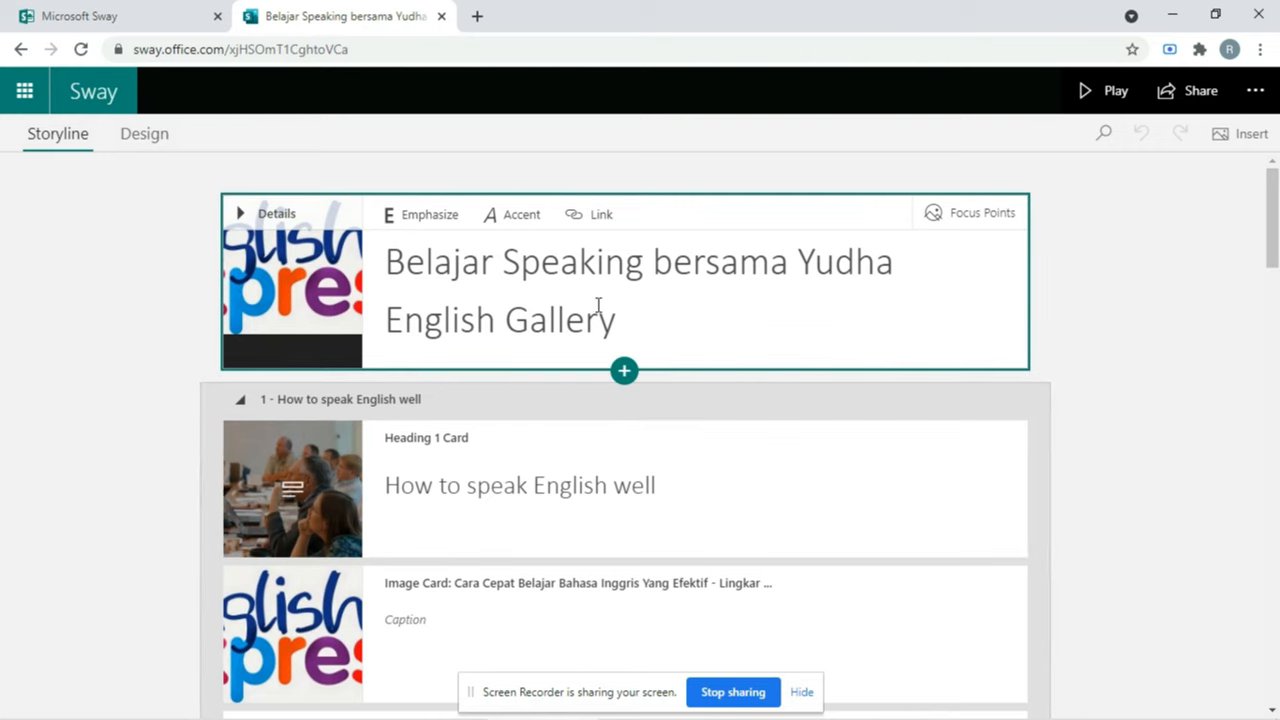
left_click_drag(630, 307, 371, 237)
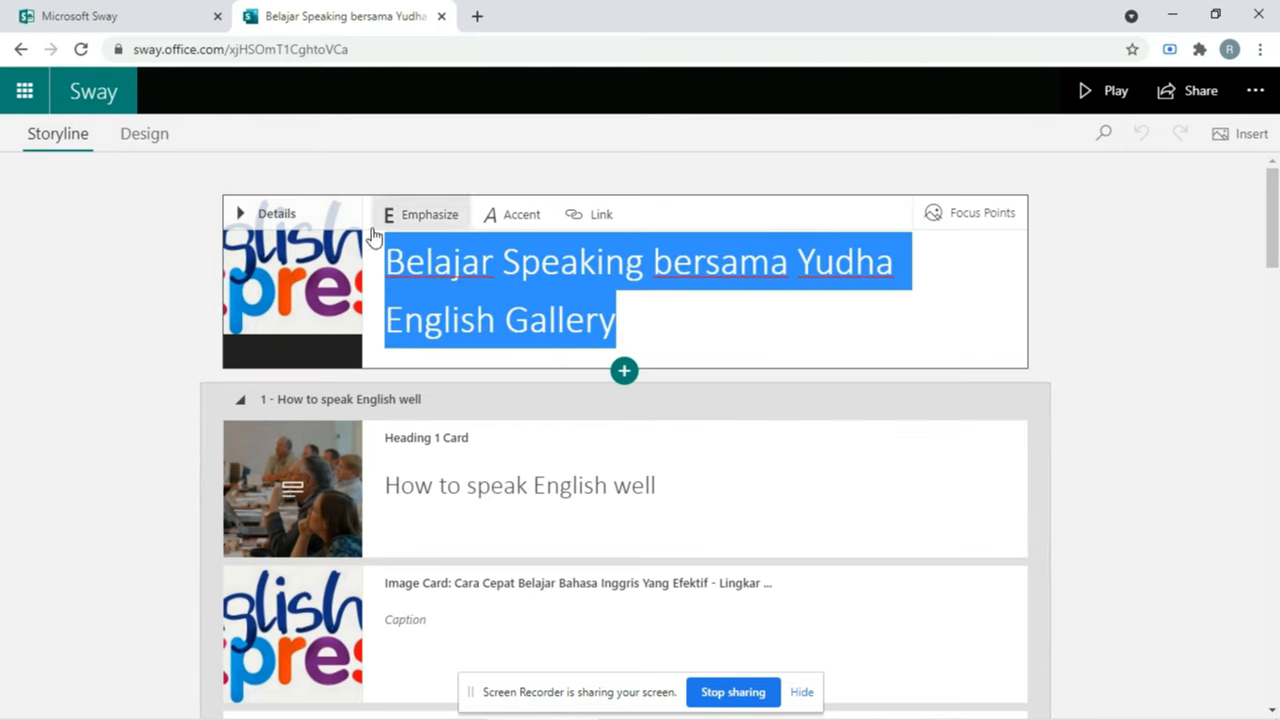
left_click(492, 262)
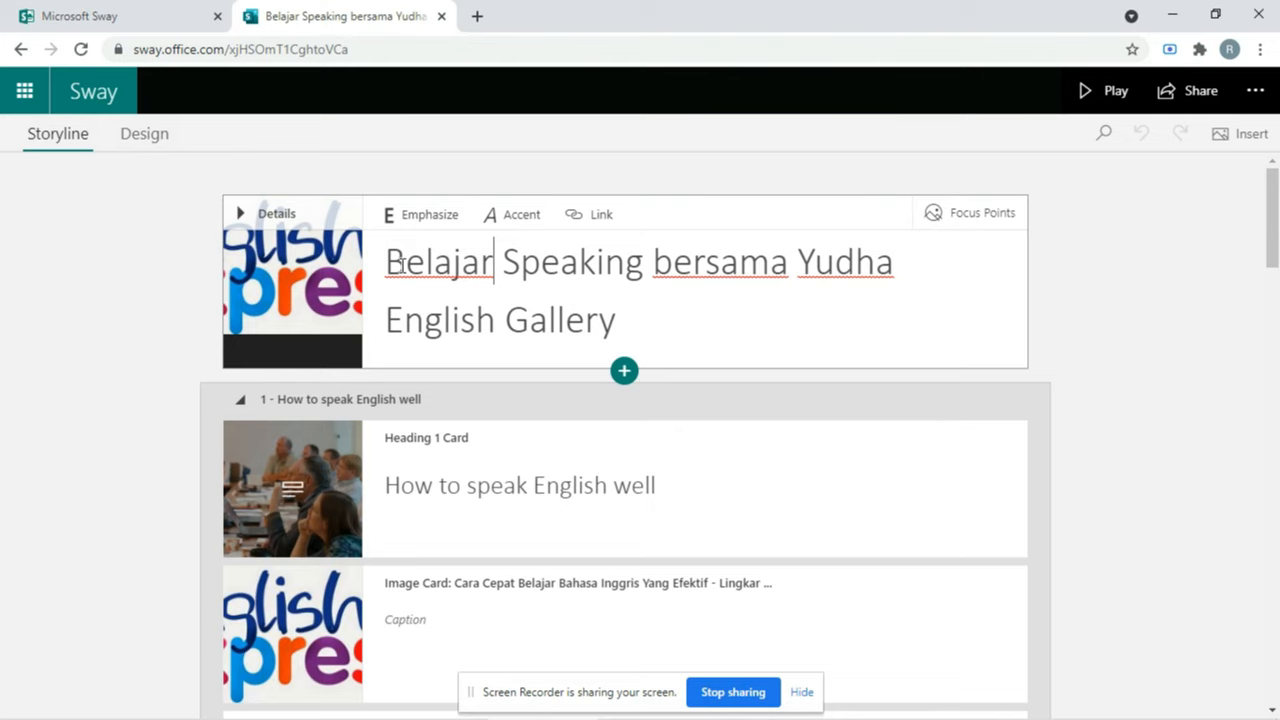
left_click(286, 300)
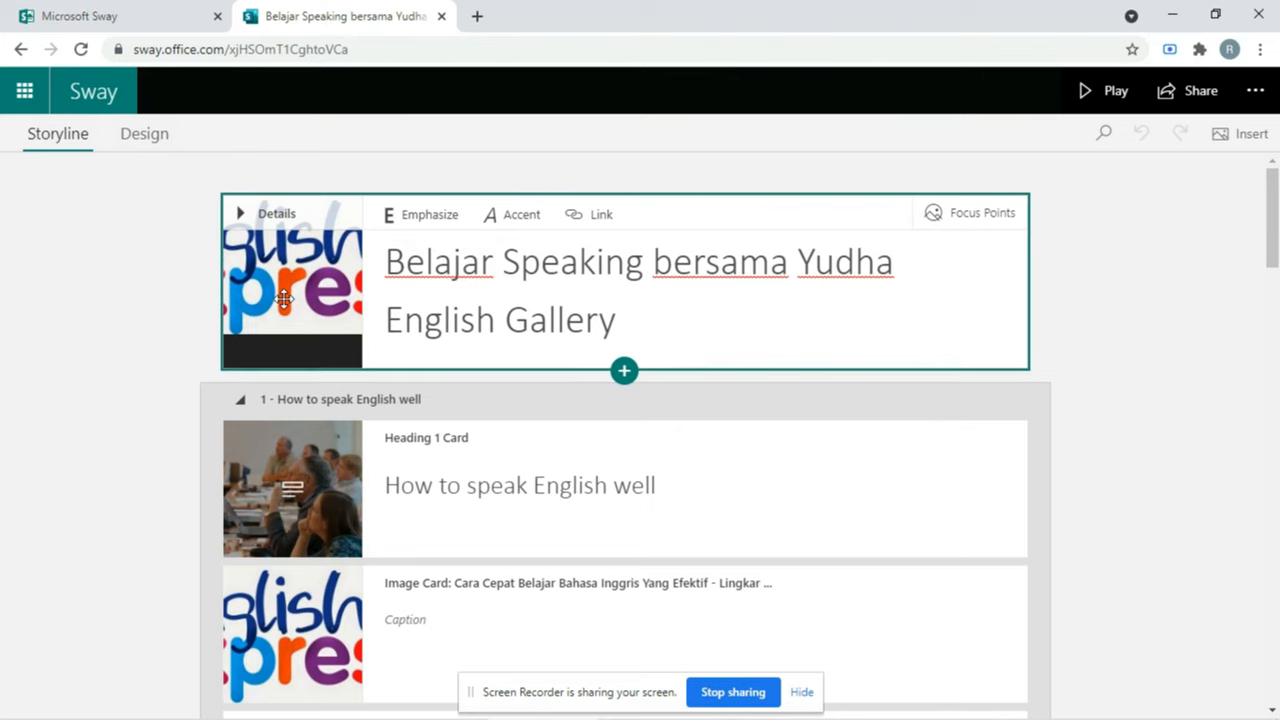
left_click(279, 274)
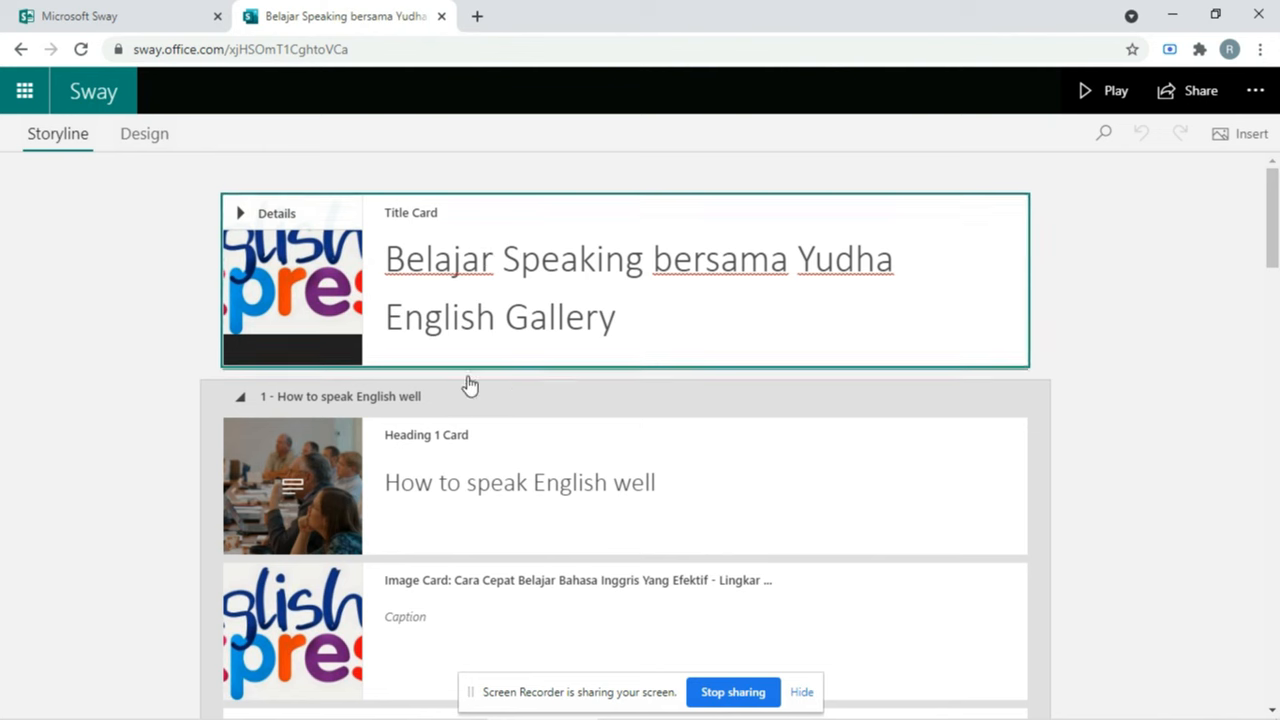
Step: Preview the title section of the Sway in the design view, then return to the storyline and select the title card
left_click(146, 138)
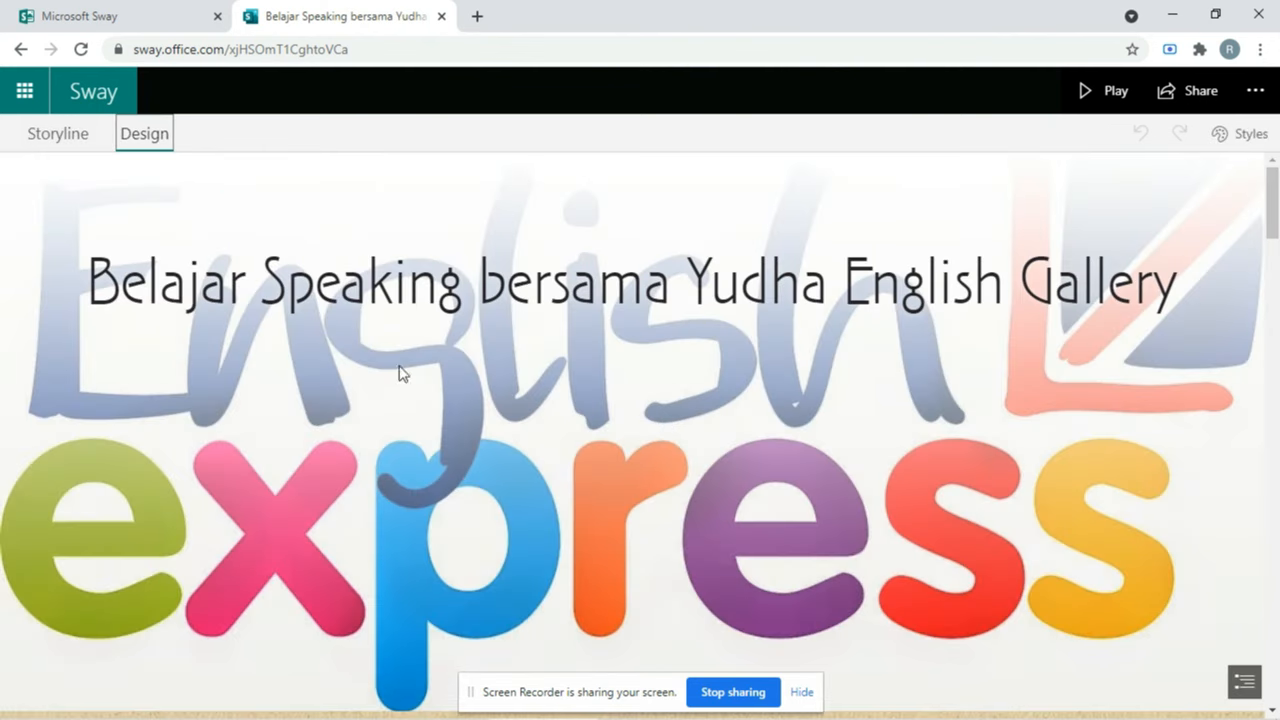
left_click_drag(113, 289, 697, 547)
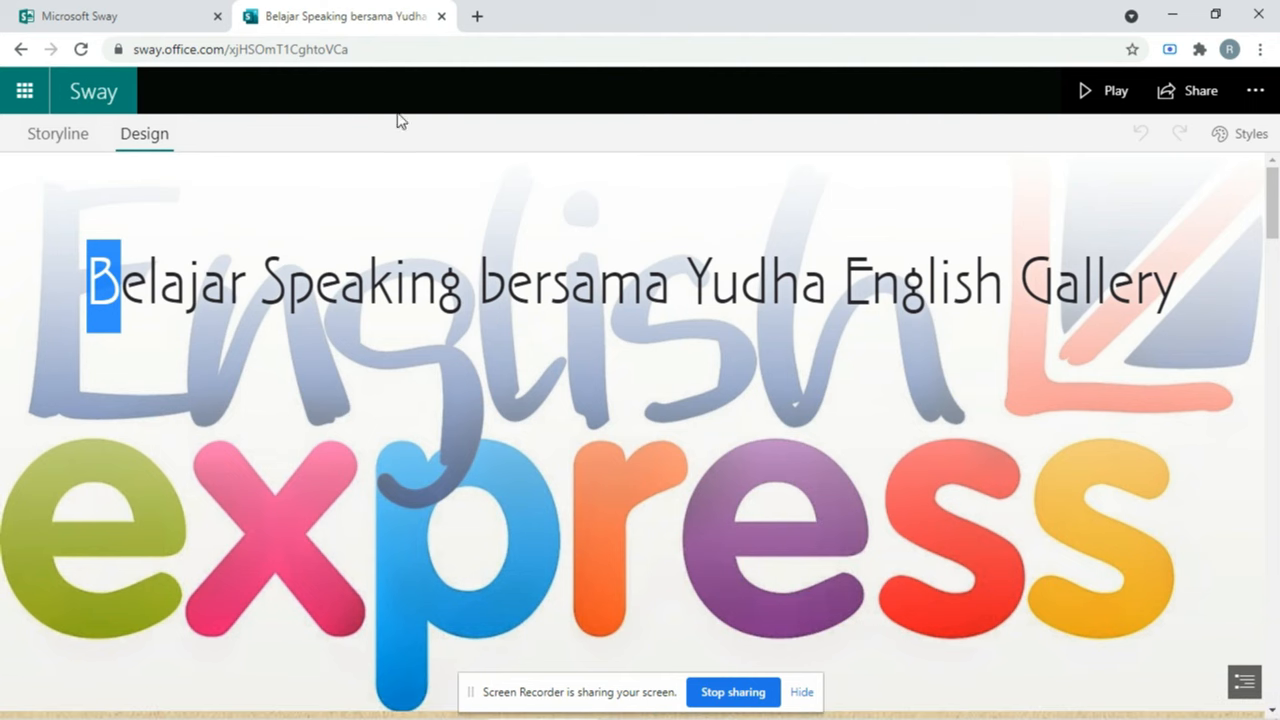
left_click(45, 148)
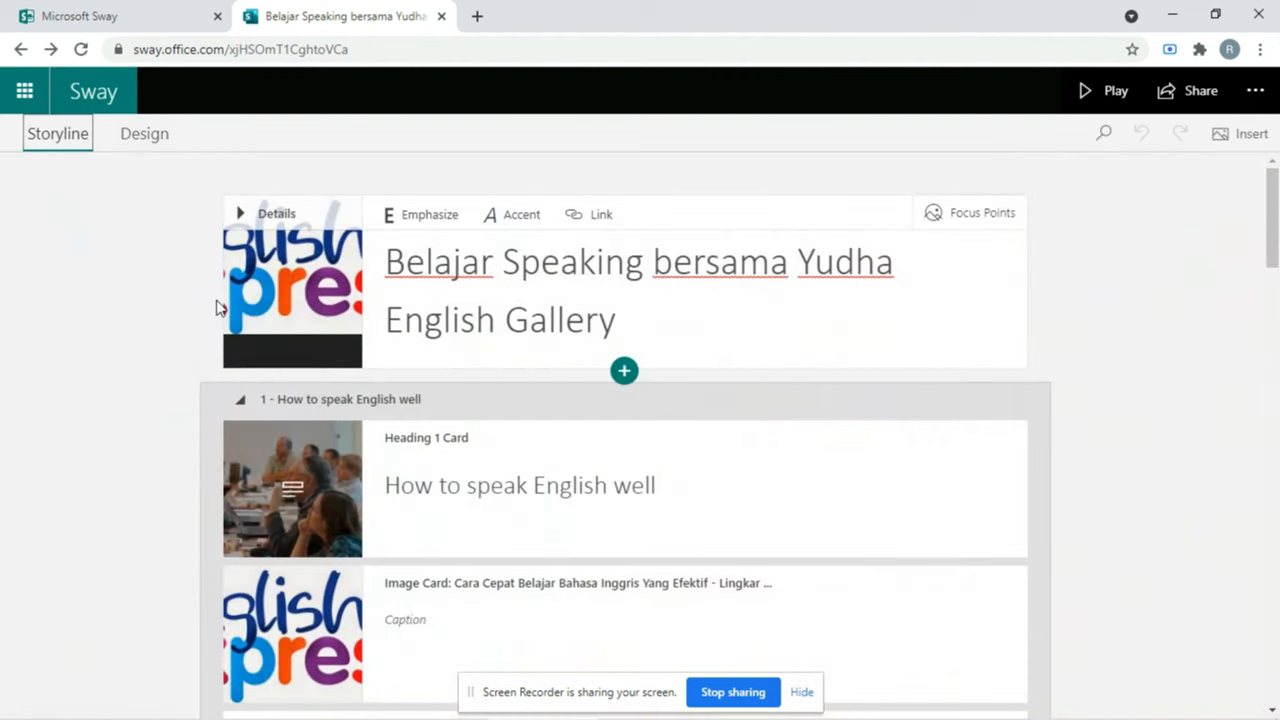
left_click(283, 298)
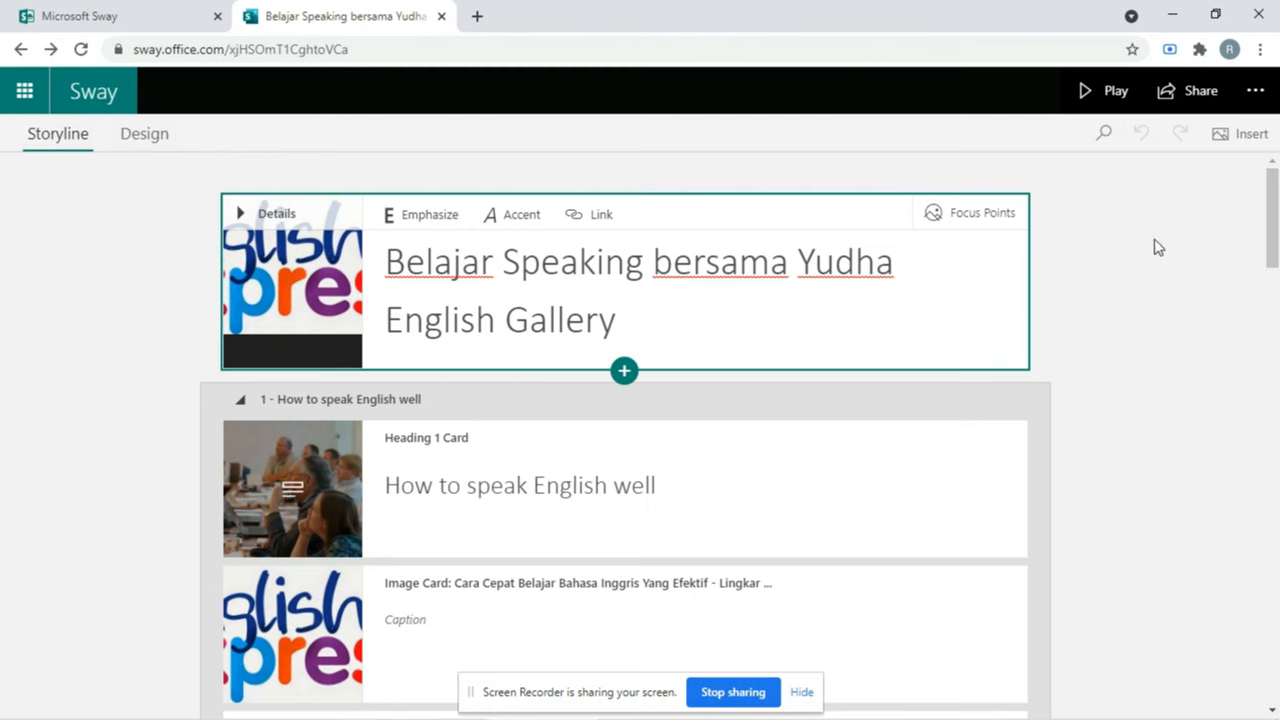
Step: Show the suggested content sources for insertion, browse the My Device files, and cancel without choosing a file
left_click(1240, 140)
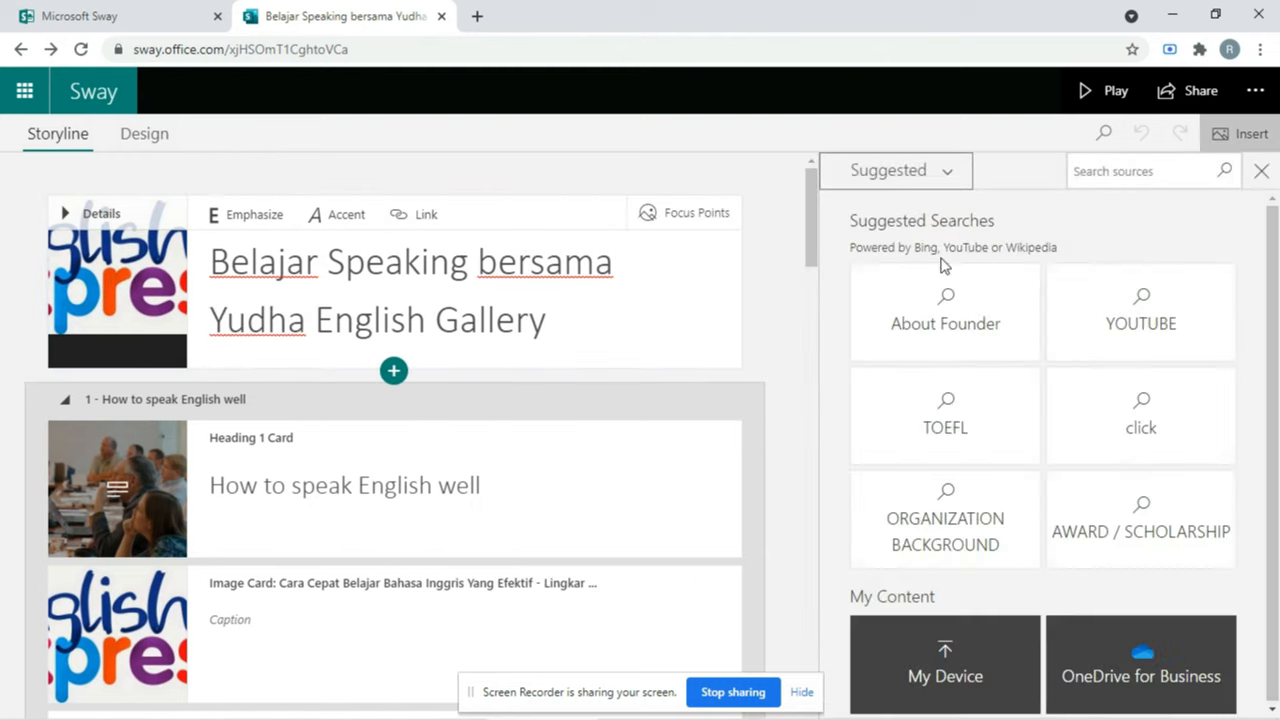
left_click(1116, 168)
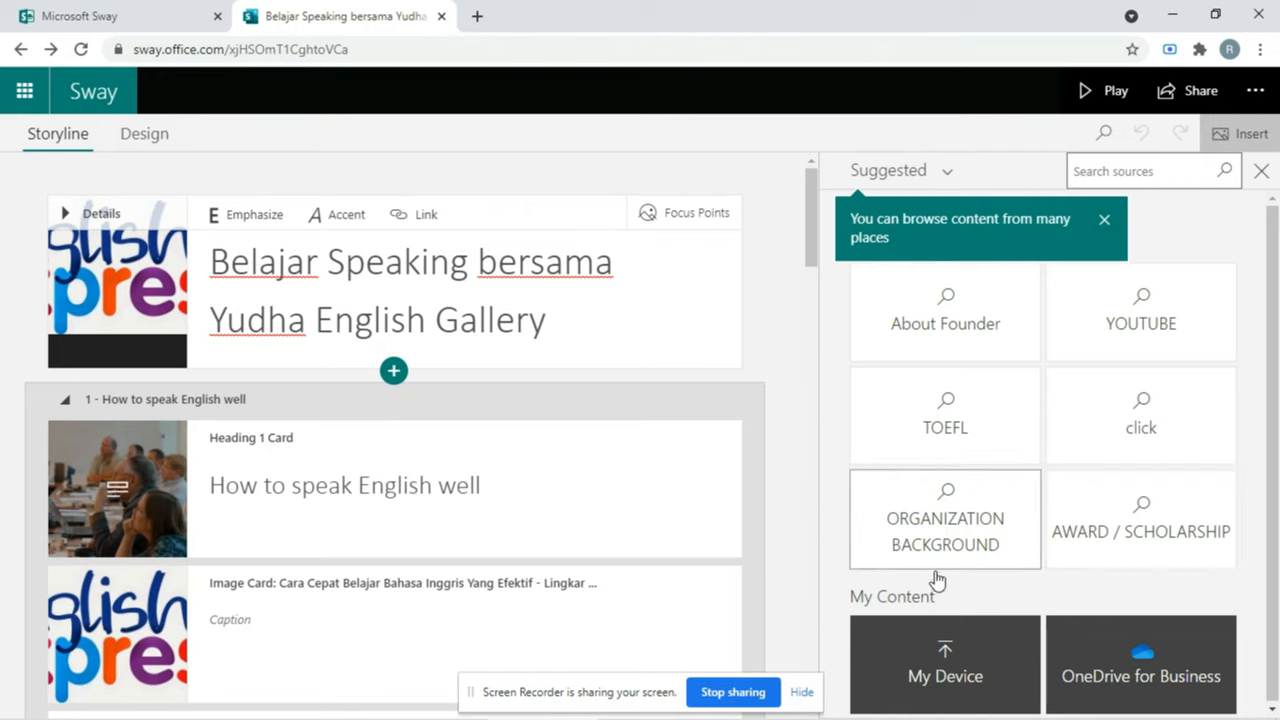
left_click(952, 678)
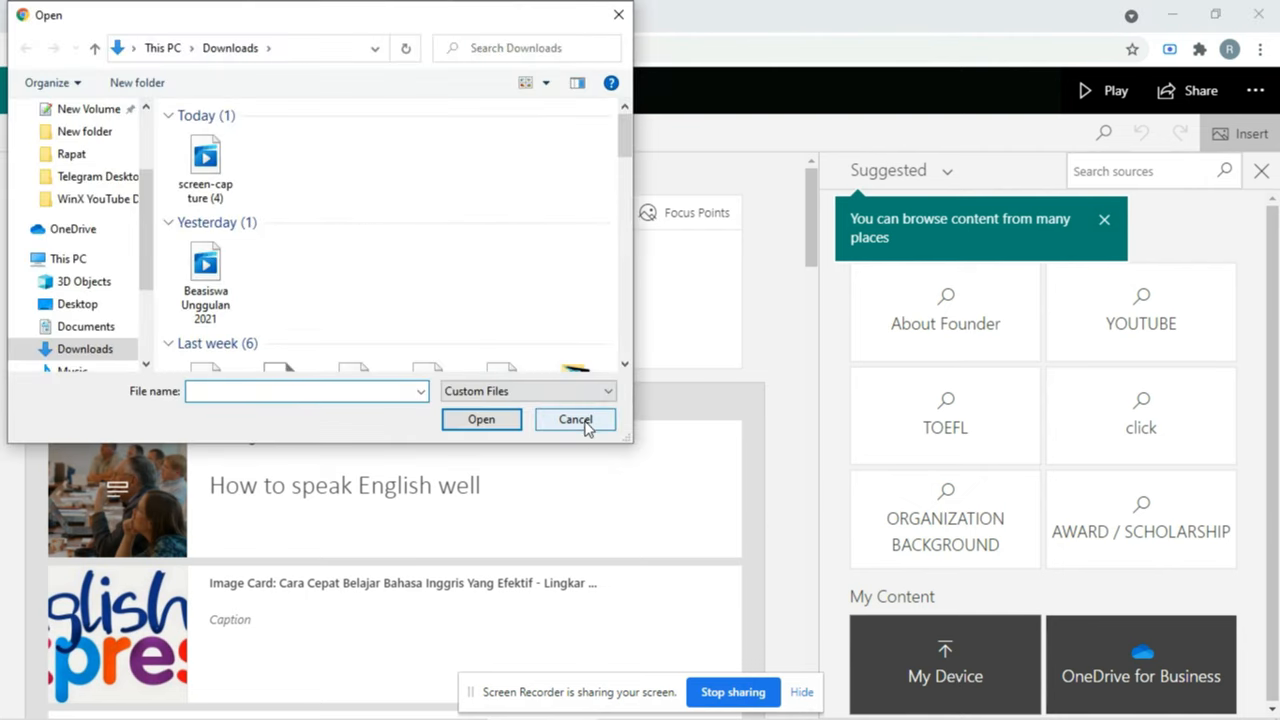
left_click(580, 424)
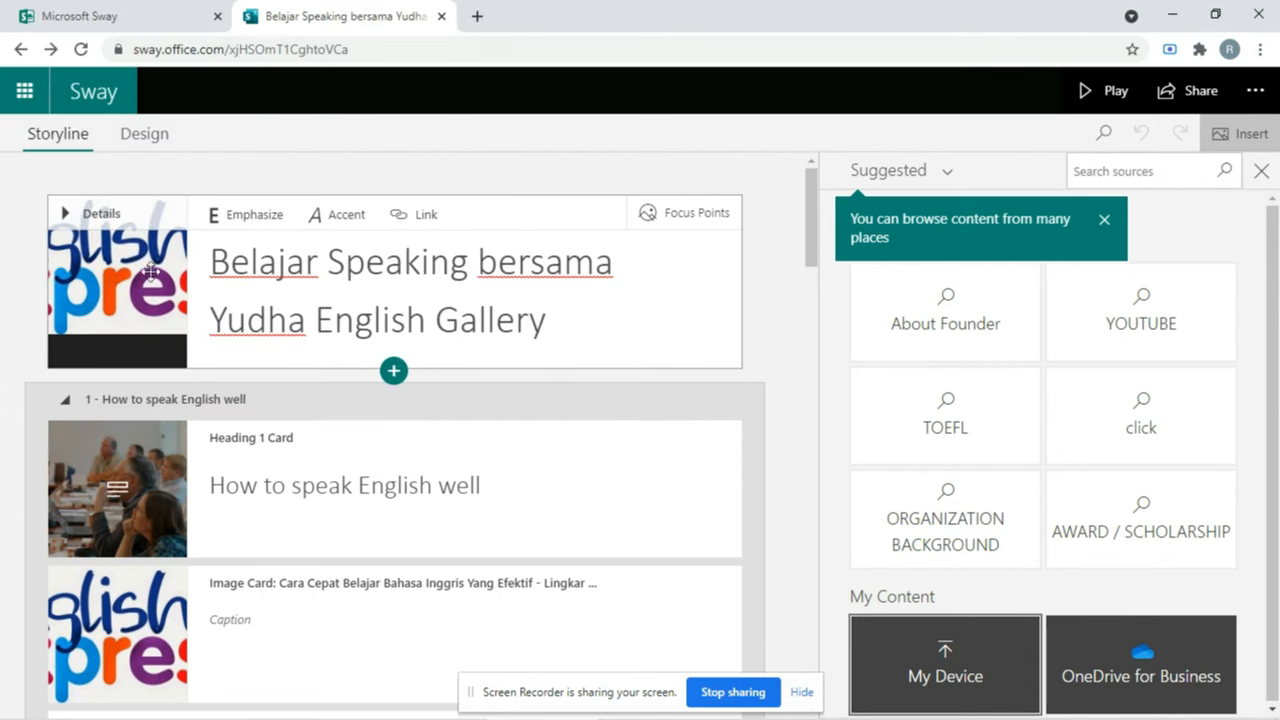
Step: Examine the Text, Media and Group card types offered below the title card and dismiss them without adding a card
left_click(392, 380)
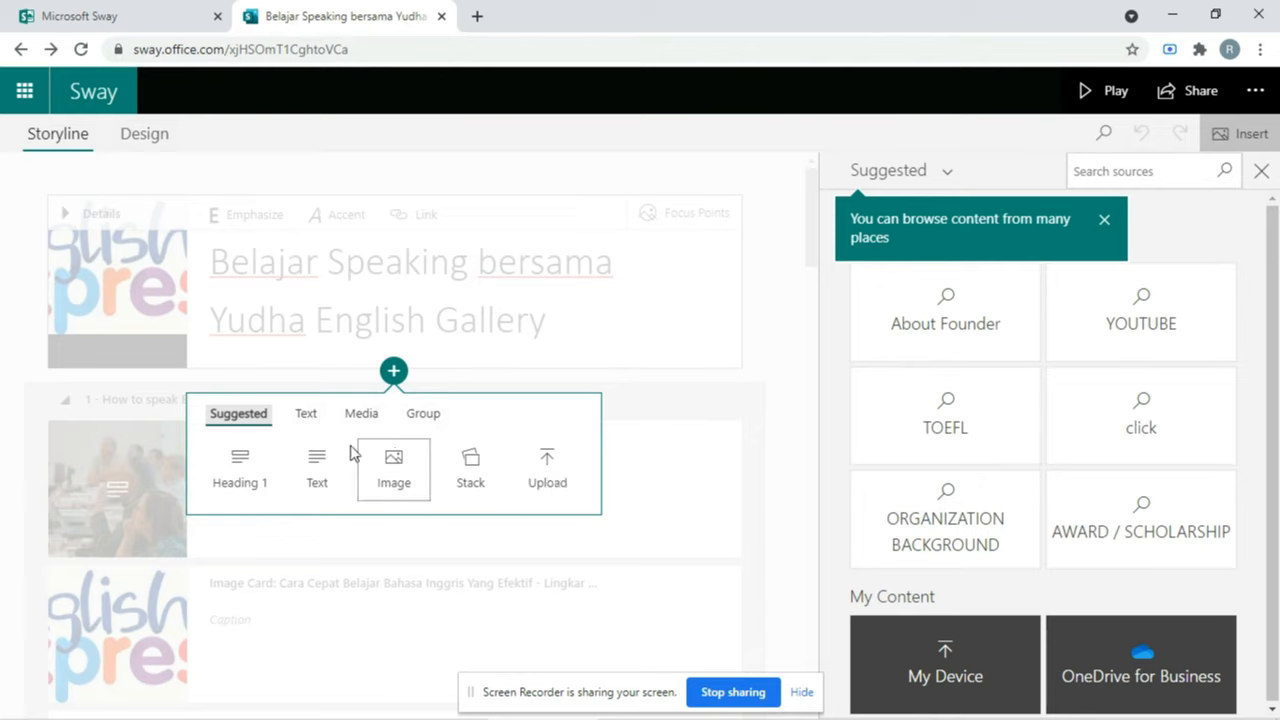
left_click(306, 418)
left_click(366, 418)
left_click(416, 420)
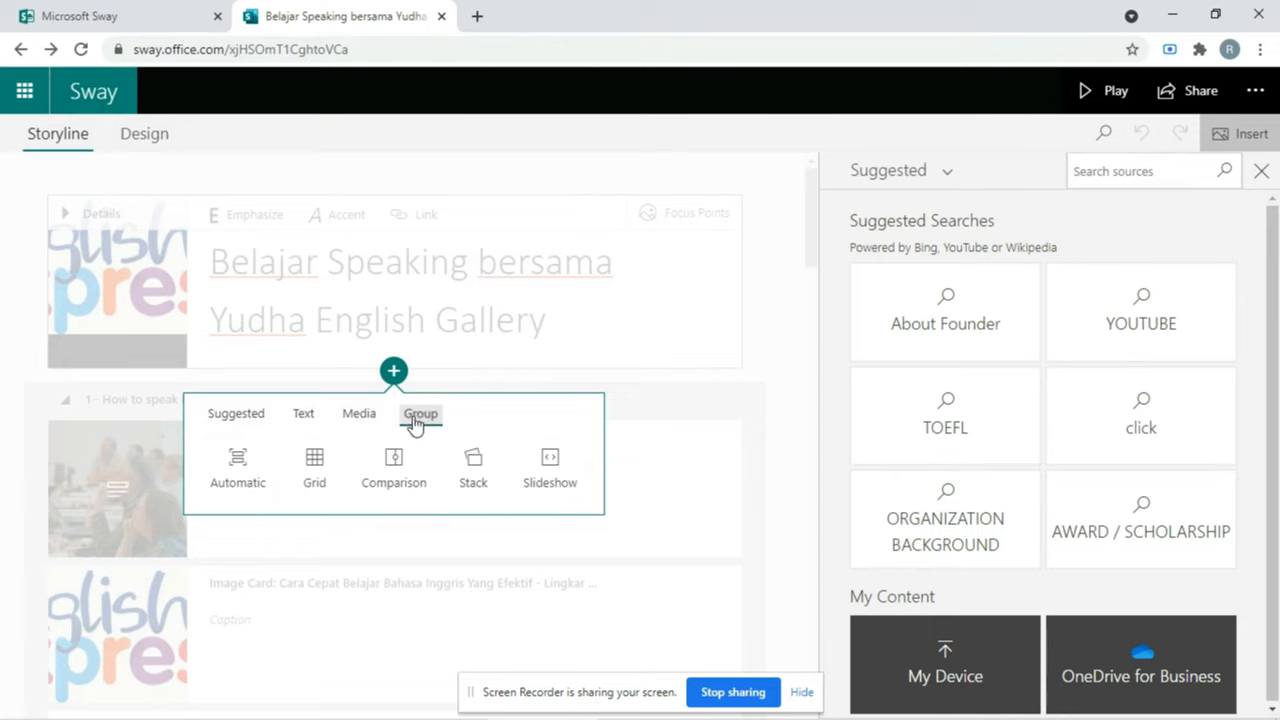
left_click(303, 416)
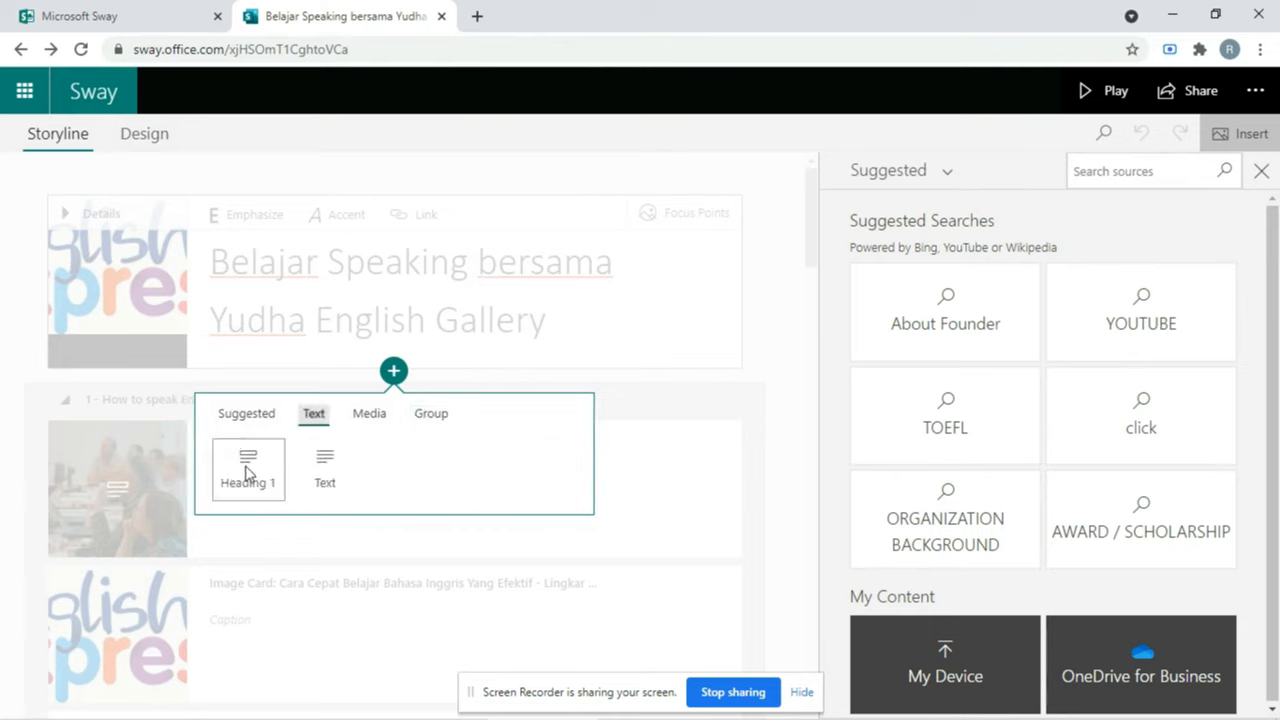
left_click(369, 428)
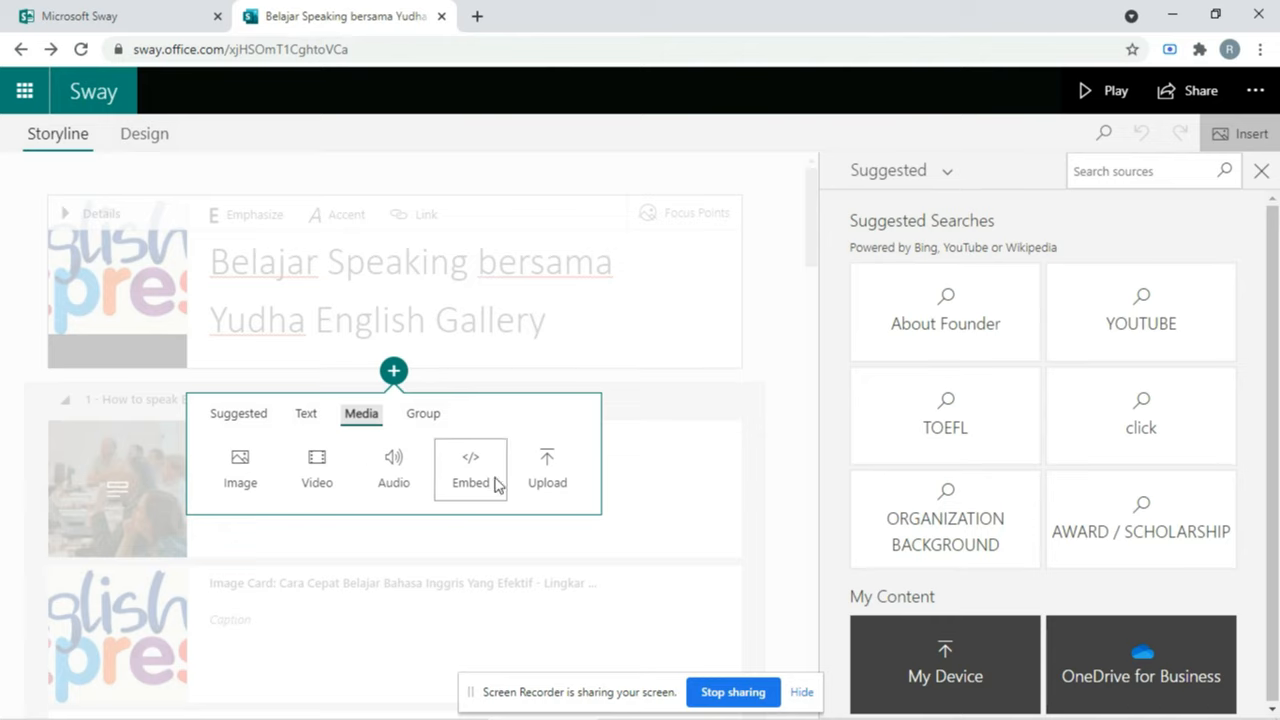
left_click(428, 416)
left_click(680, 383)
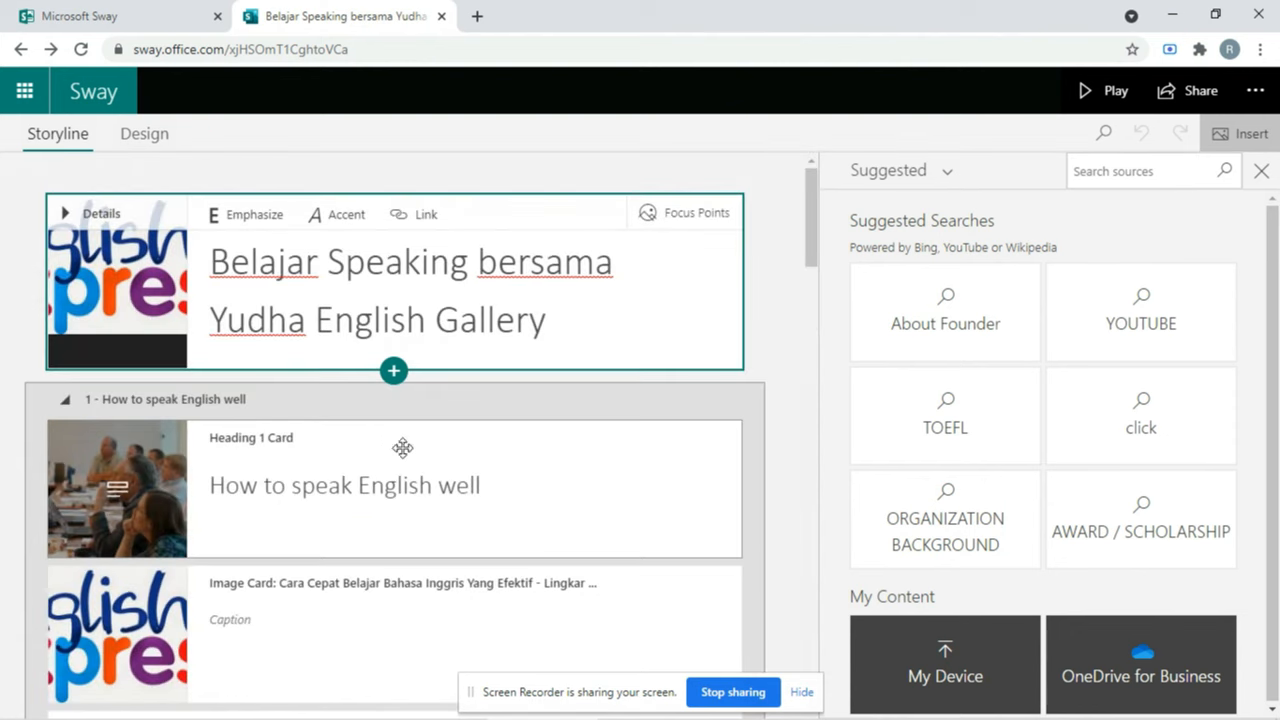
Step: Examine the Suggested, Text and Media card types offered between the title card and the first heading card, then dismiss them
left_click(346, 498)
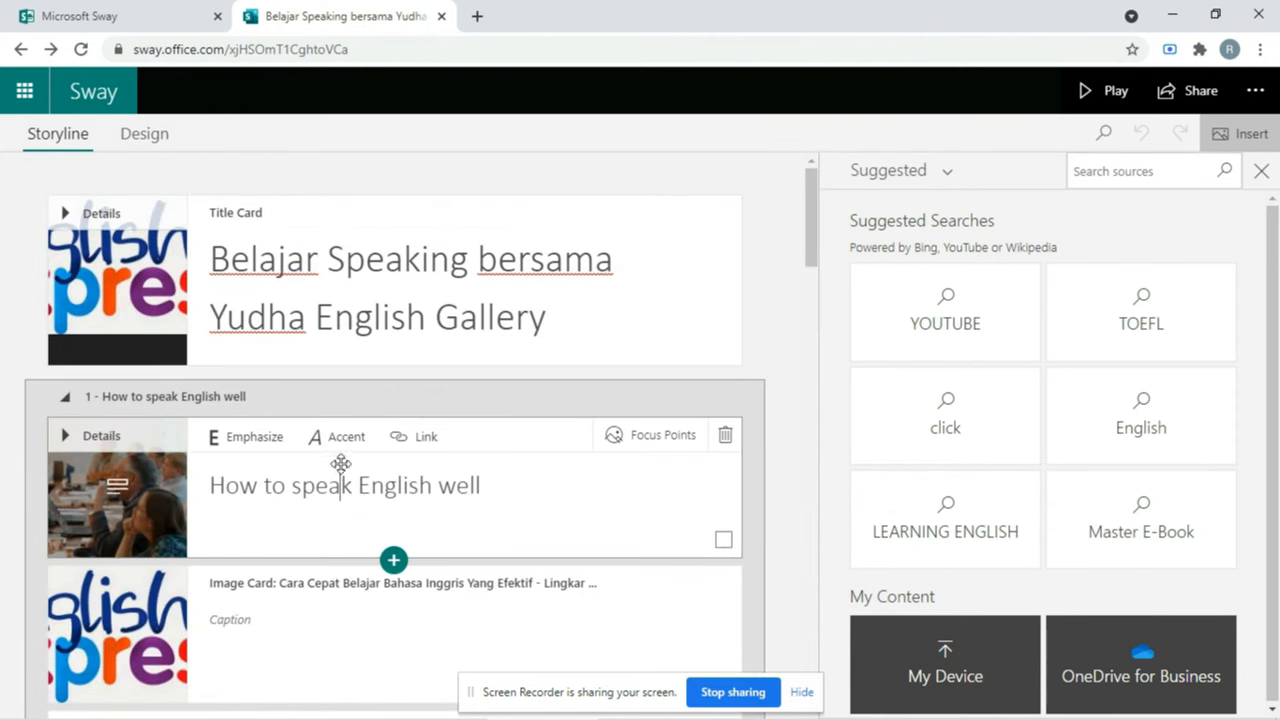
left_click(393, 372)
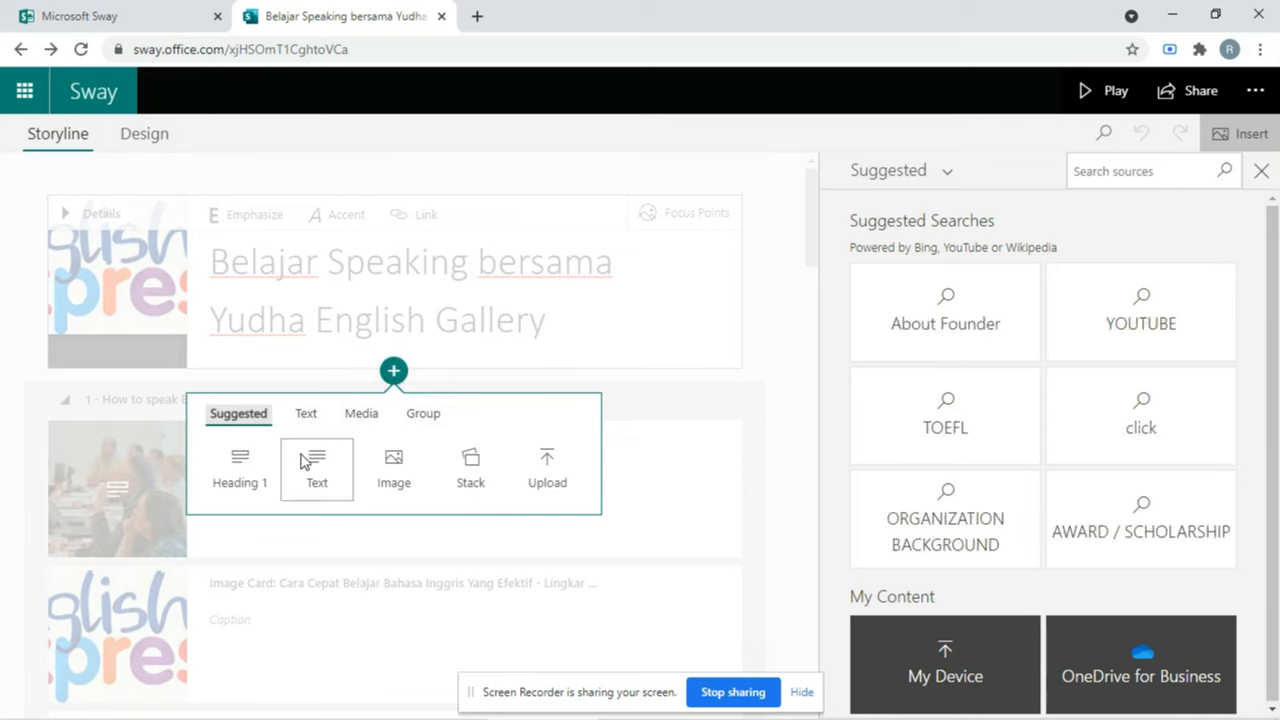
left_click(305, 418)
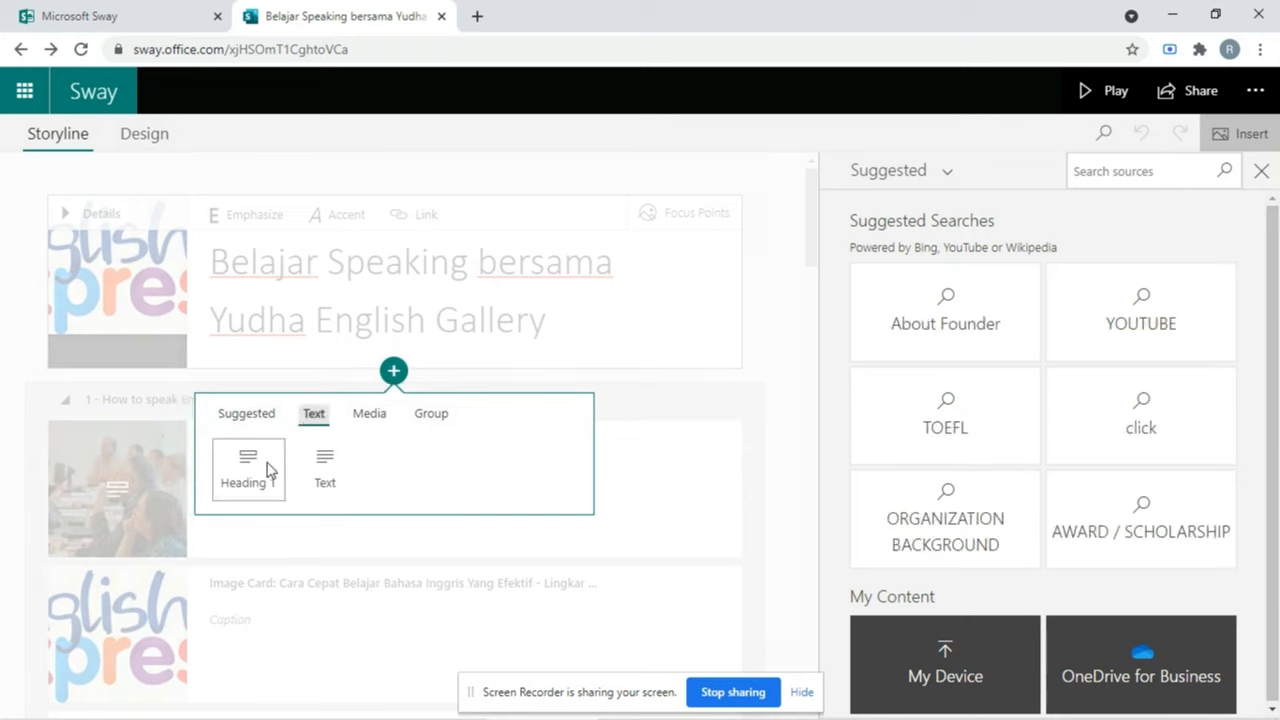
left_click(367, 416)
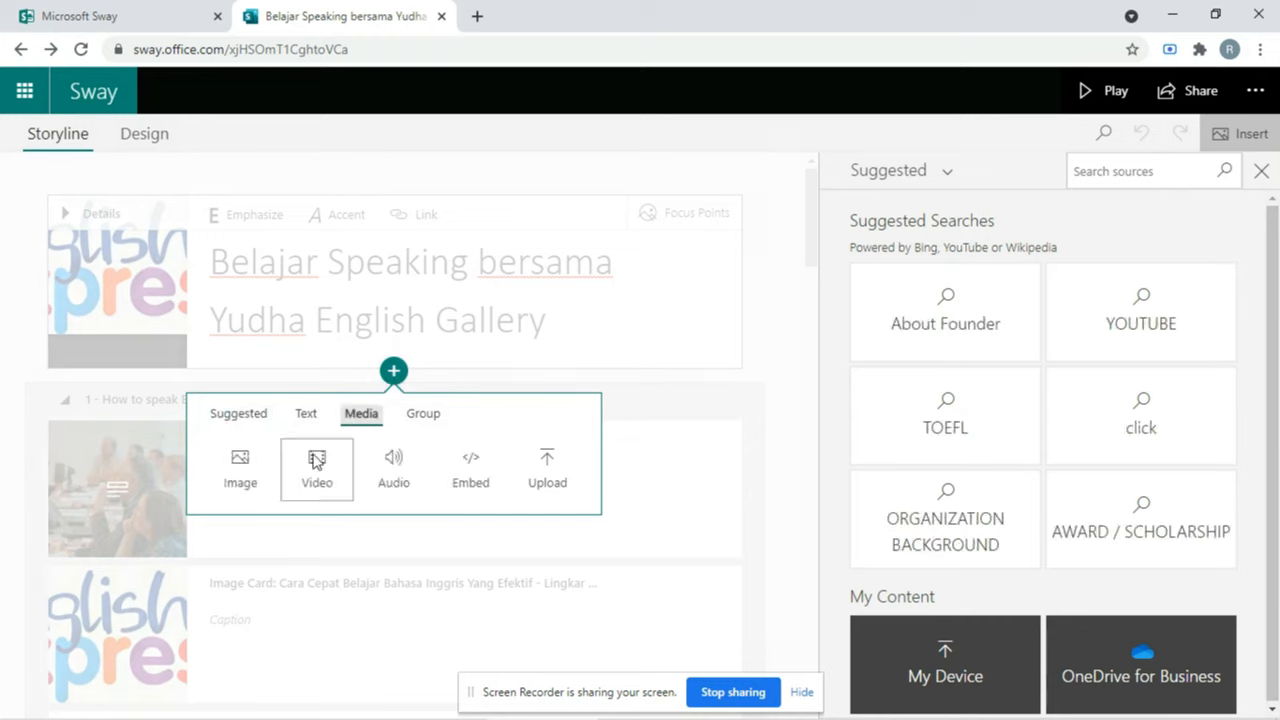
left_click(672, 467)
Step: Select the heading text "How to speak English well" and look through the image and text cards below it
left_click(329, 486)
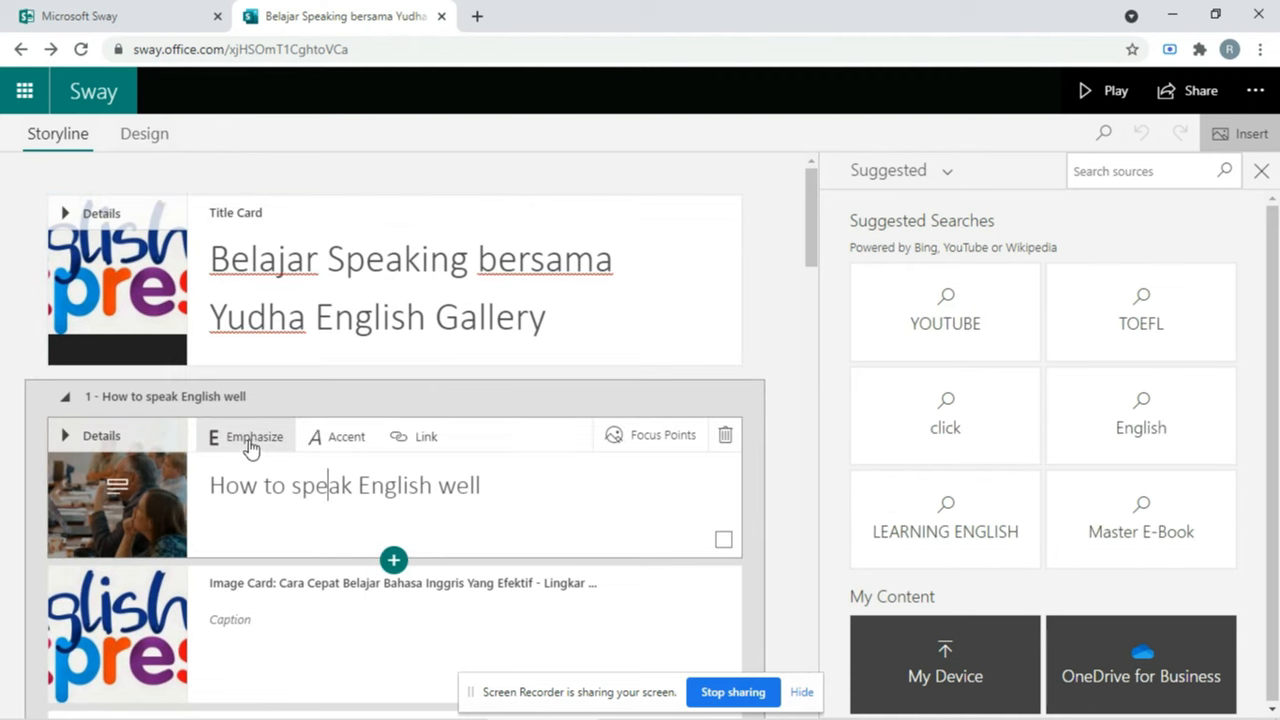
left_click_drag(497, 491, 180, 500)
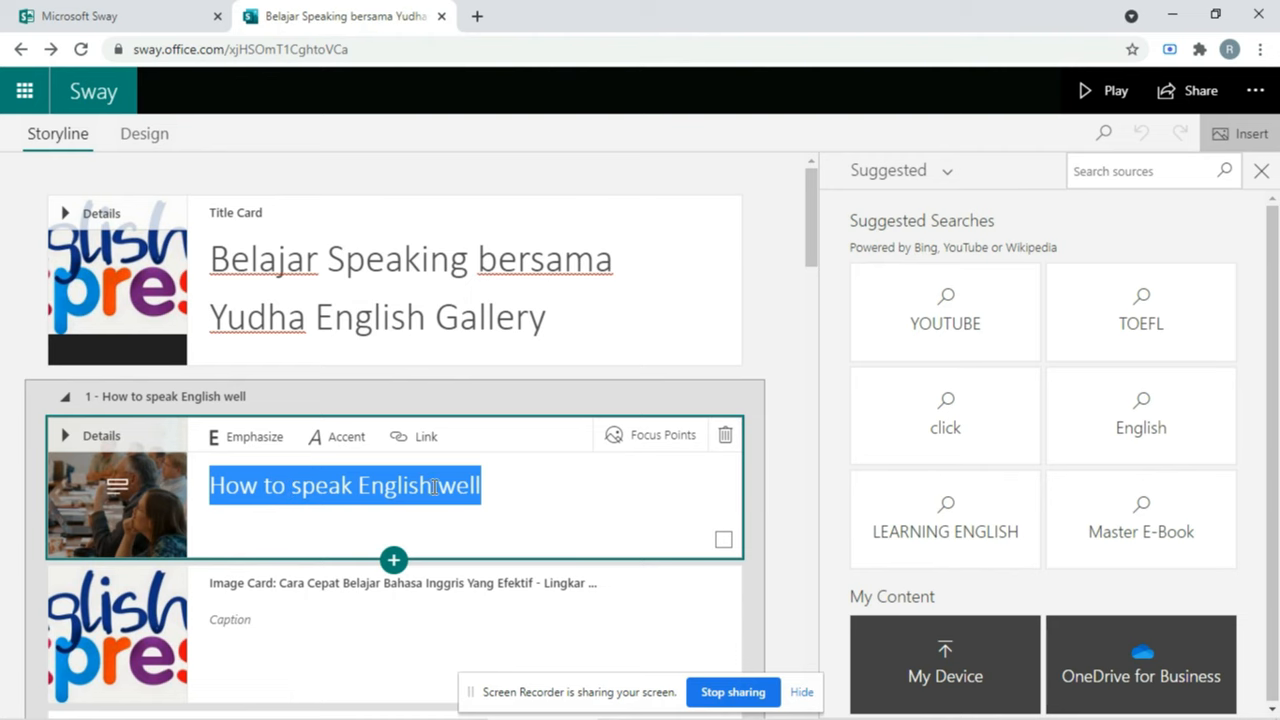
left_click(362, 636)
scroll(375, 612, "down", 5)
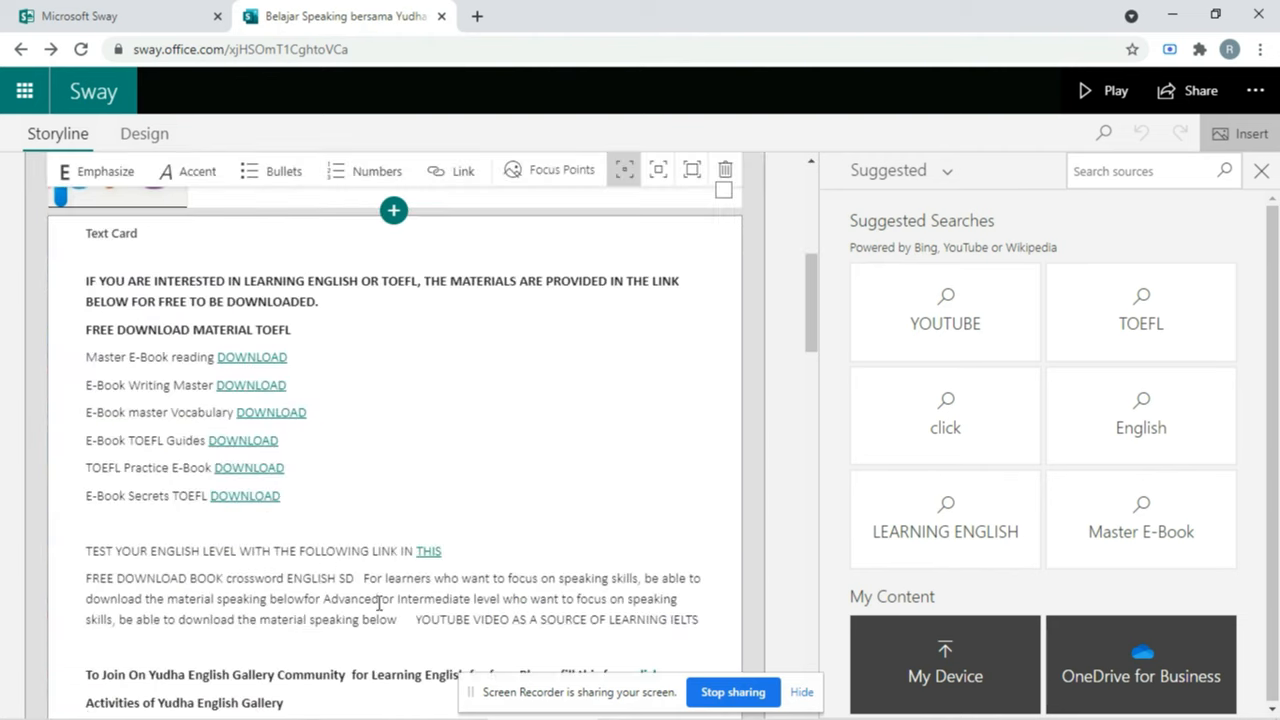
scroll(430, 376, "up", 5)
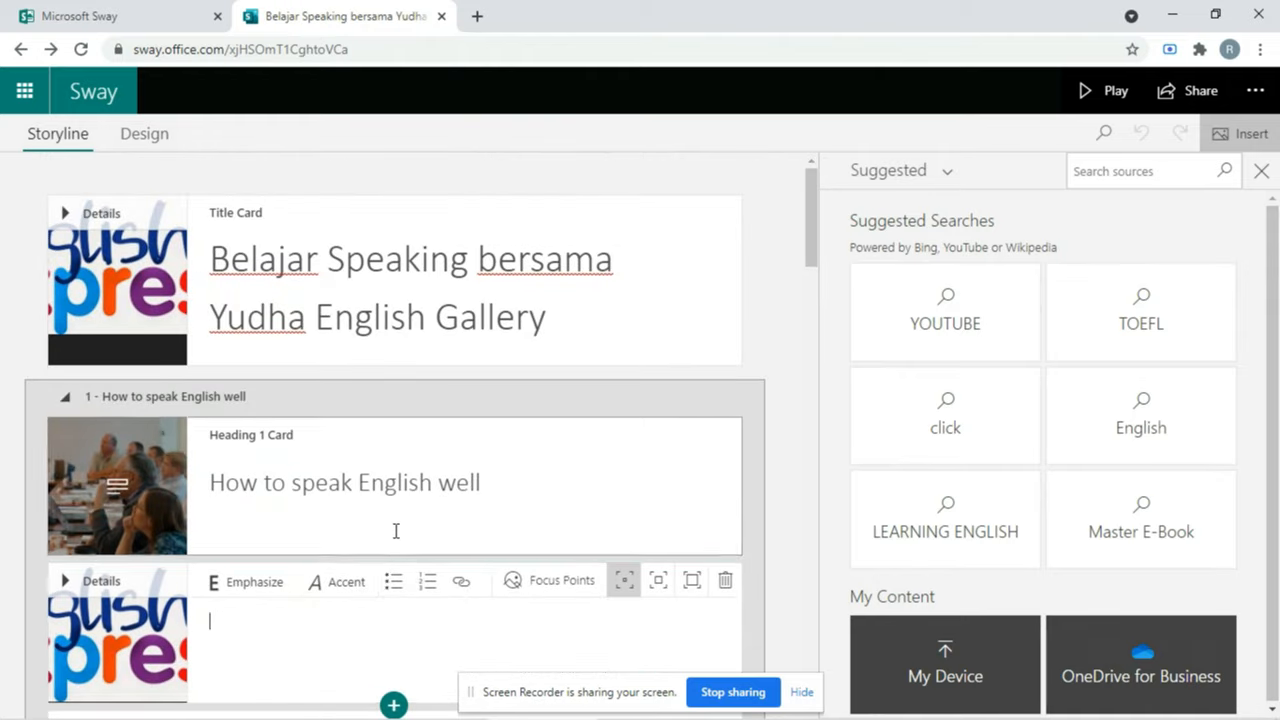
Step: Show the card types that can be inserted below the "How to speak English well" heading card and dismiss them
left_click(394, 530)
left_click(393, 560)
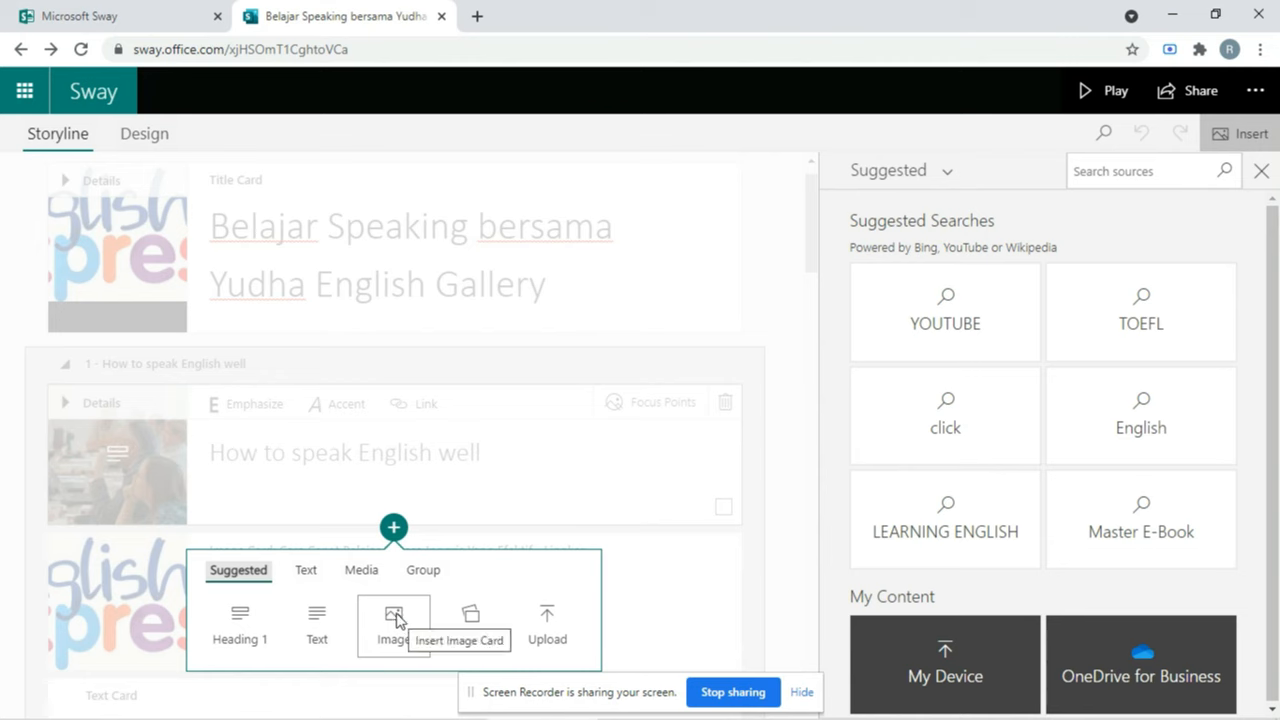
left_click(651, 601)
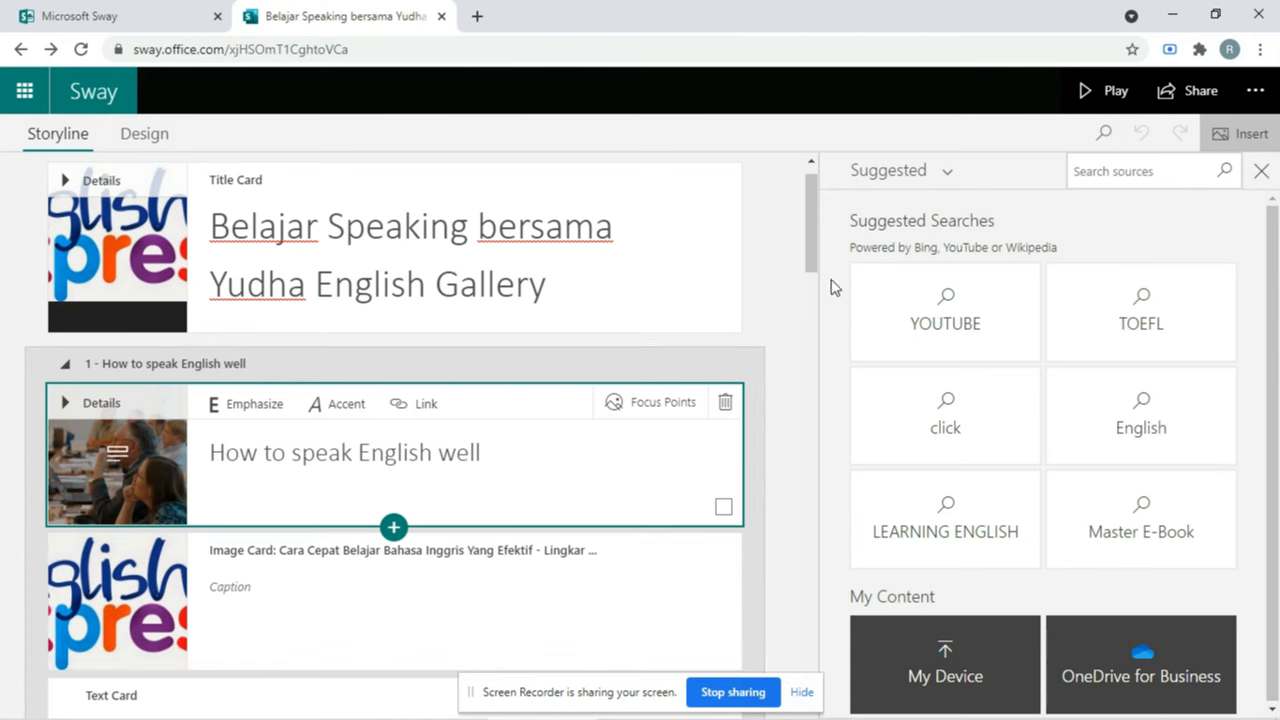
Step: View the text card listing the free TOEFL download materials and return to the start of the storyline
left_click_drag(812, 262, 812, 331)
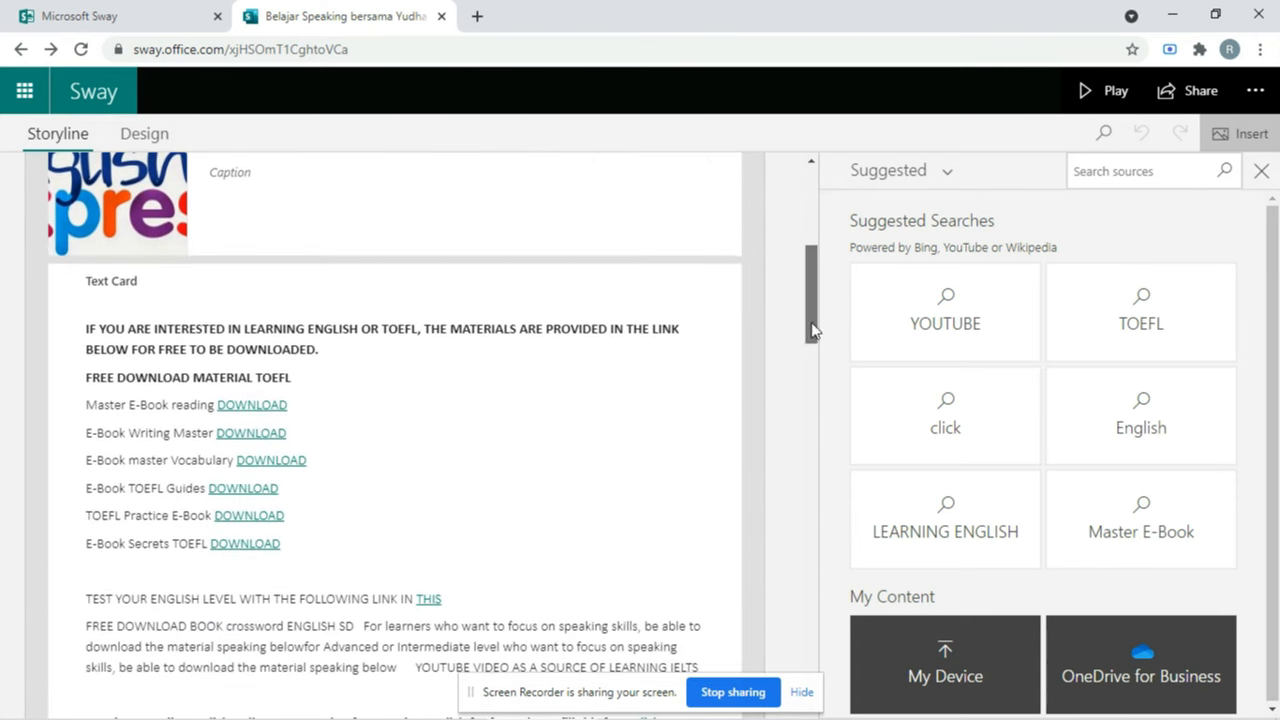
left_click(343, 281)
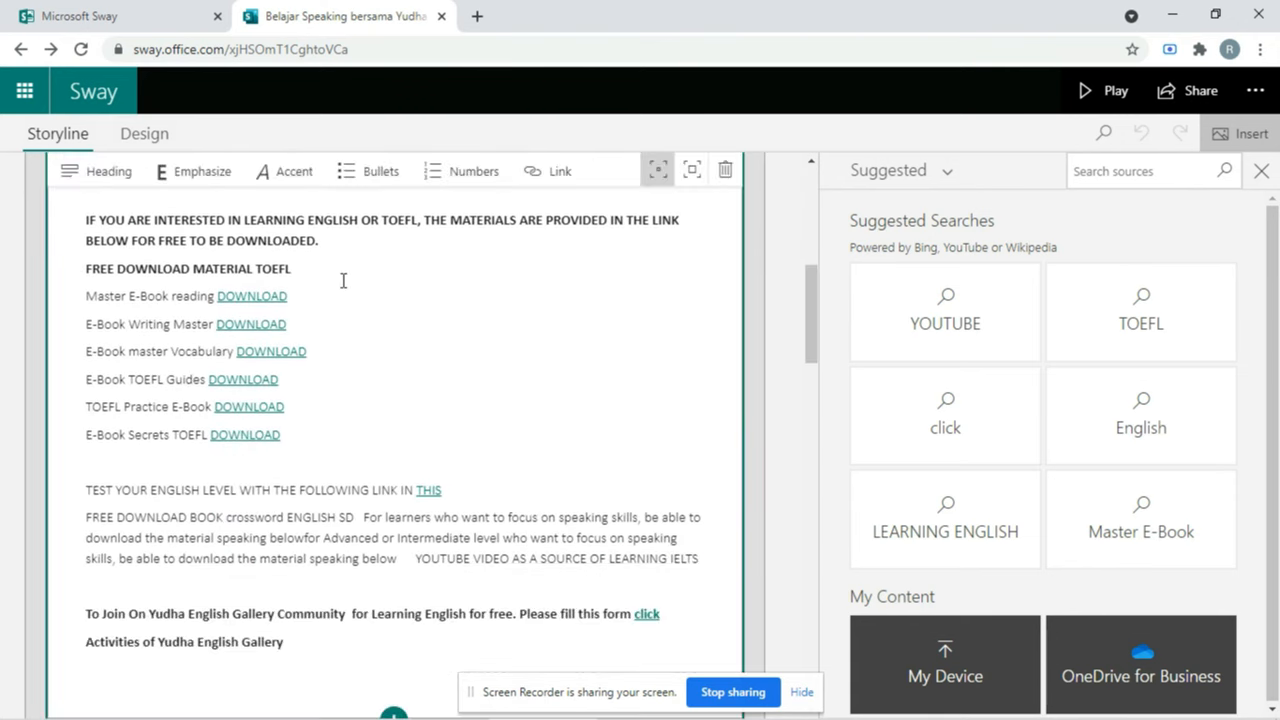
scroll(403, 303, "up", 5)
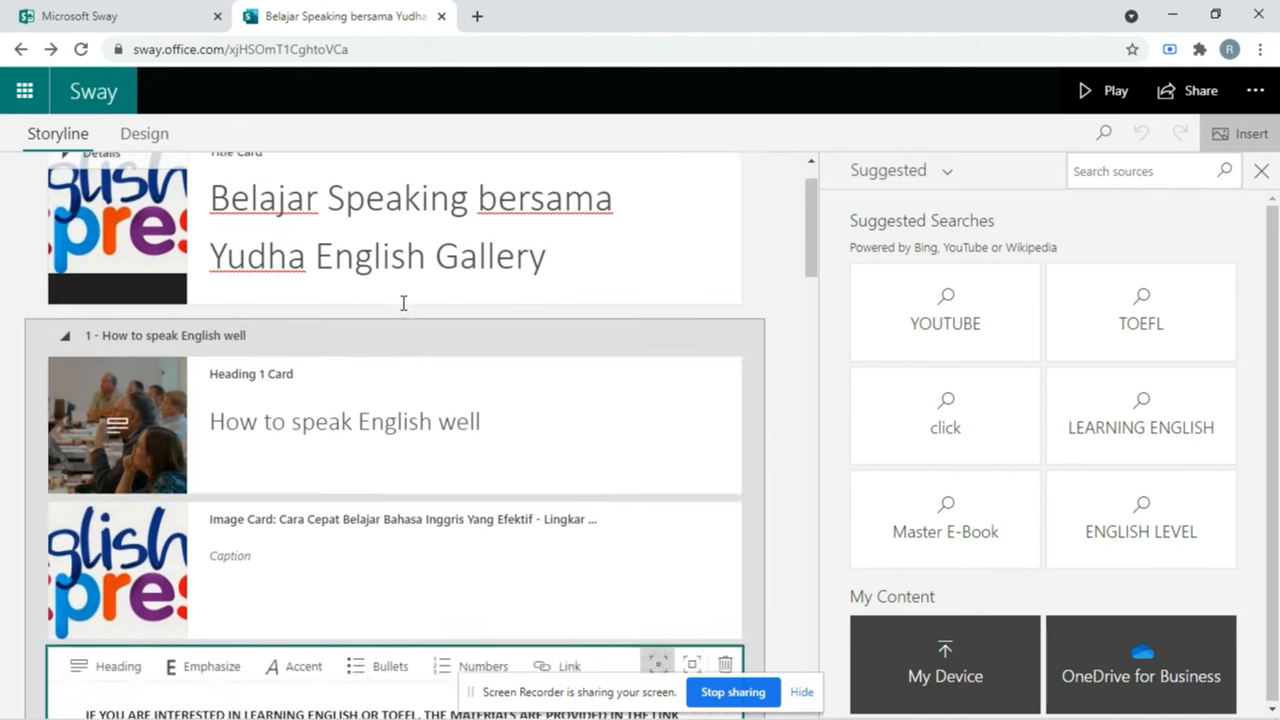
Step: Select the image card under the heading and show the card types offered below it, closing them without adding one
left_click(402, 605)
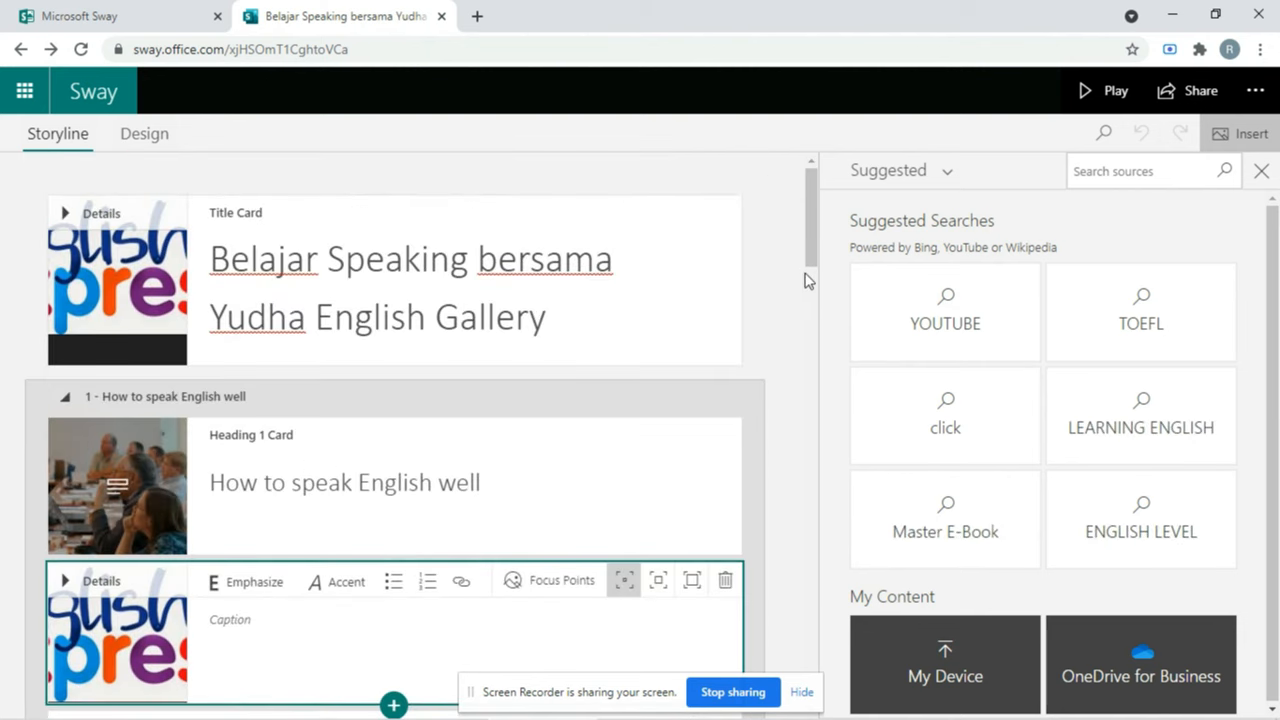
scroll(817, 177, "down", 4)
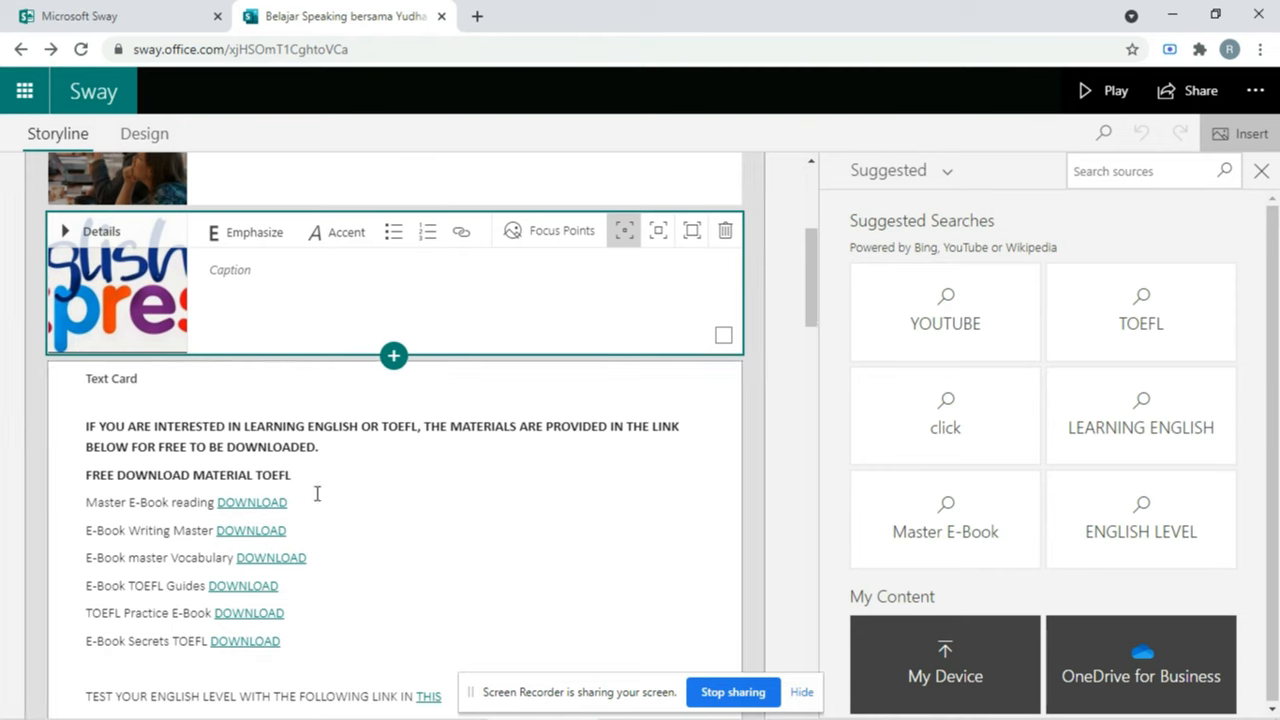
left_click(394, 356)
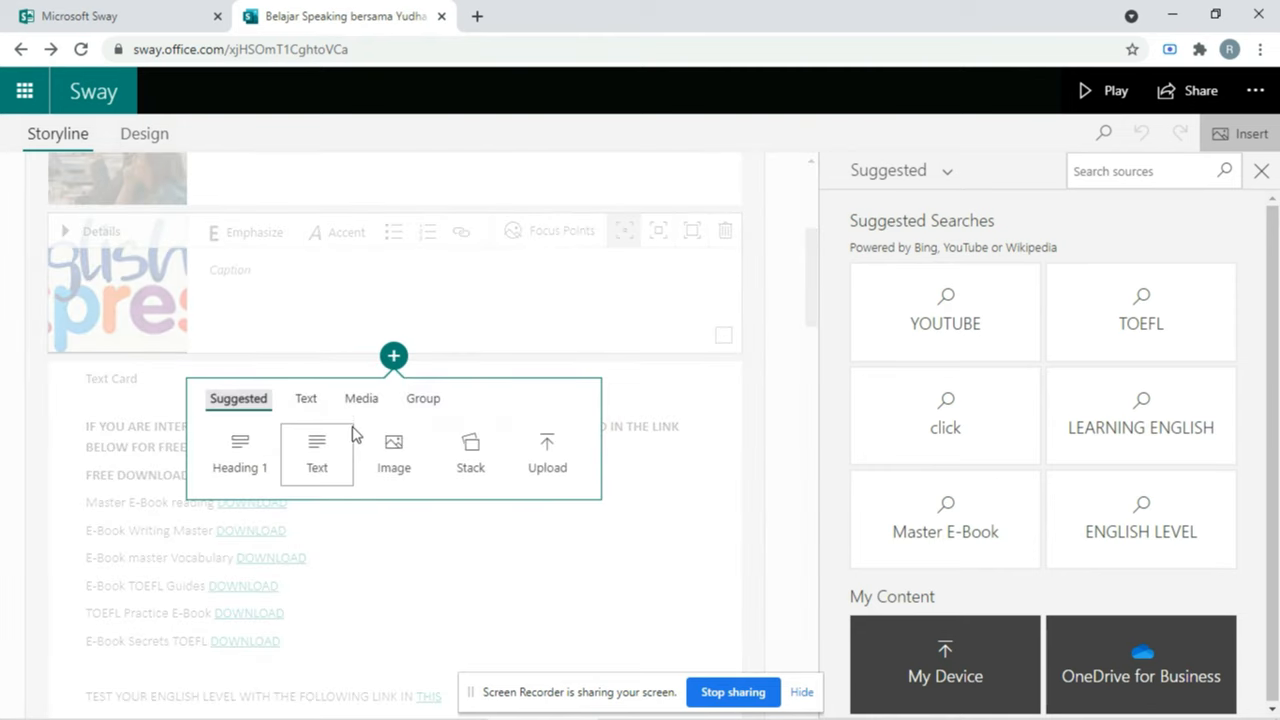
left_click(423, 566)
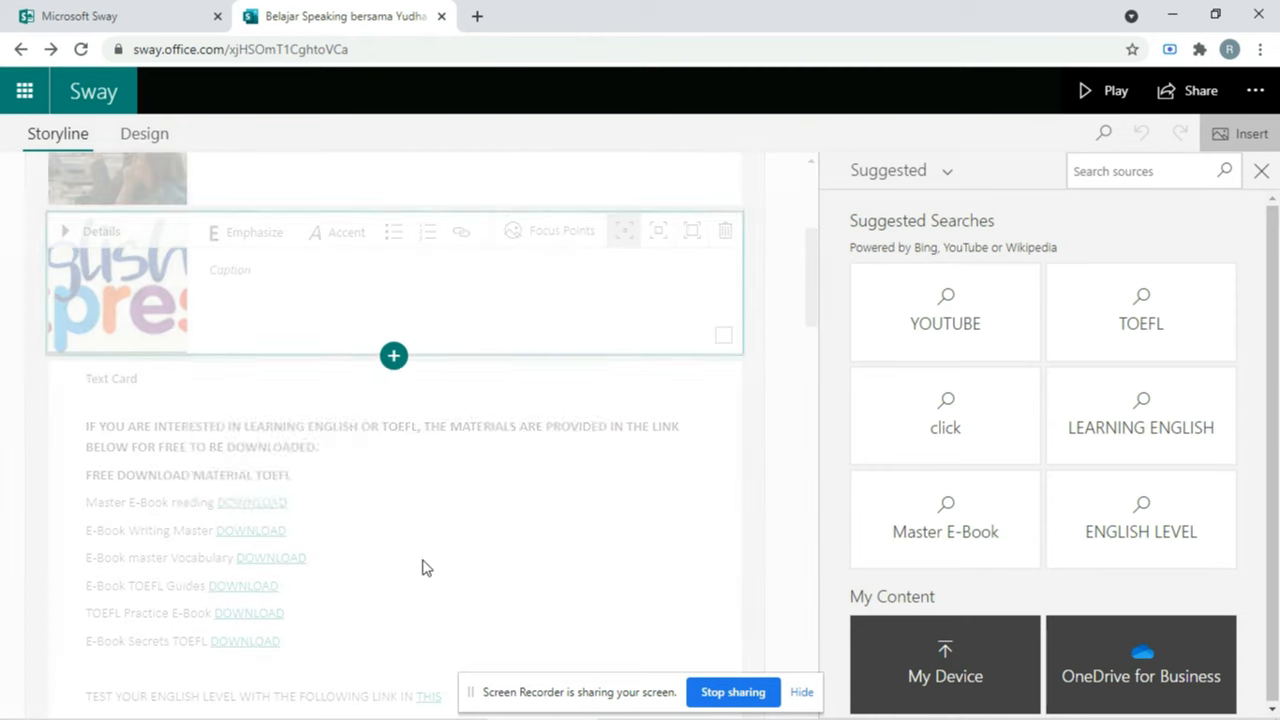
Step: Highlight the DOWNLOAD link beside "Master E-Book reading", clear the selection, and review the text card's other links
left_click(312, 503)
key("shift+Left")
key("shift+Left")
key("shift+Left")
key("shift+Left")
key("shift+Left")
key("shift+Left")
key("shift+Left")
key("shift+Left")
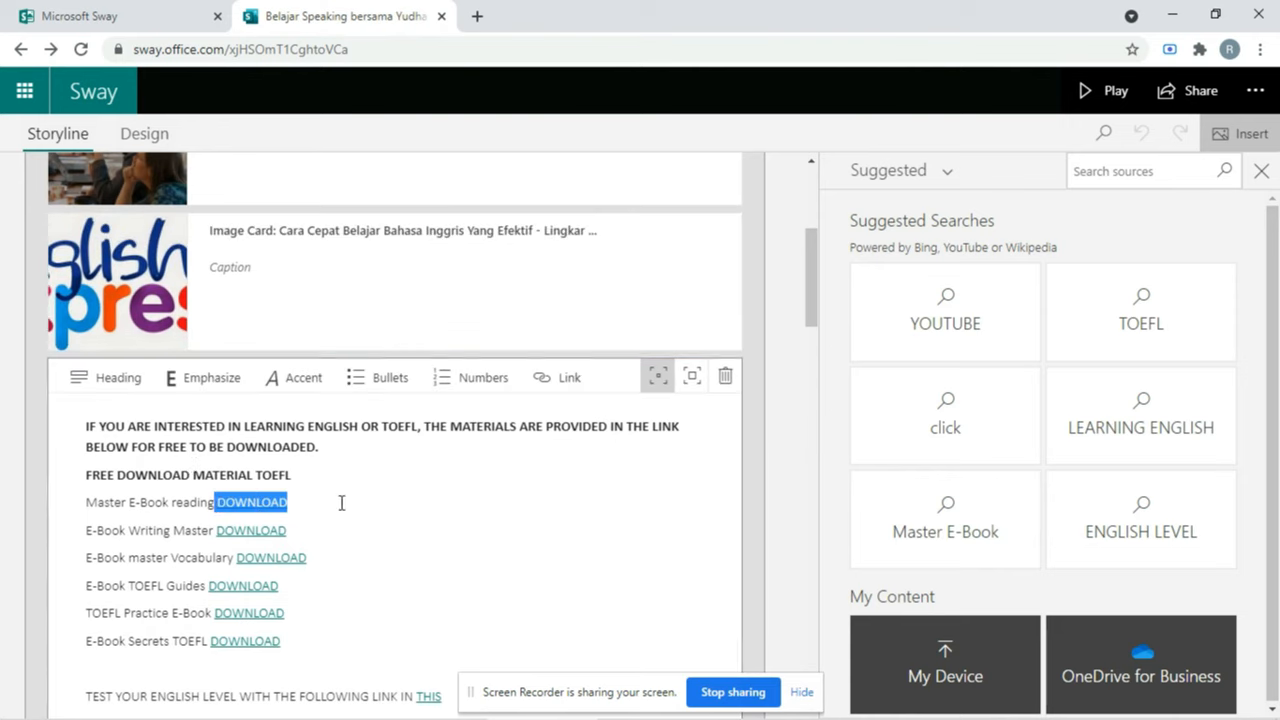
left_click(341, 503)
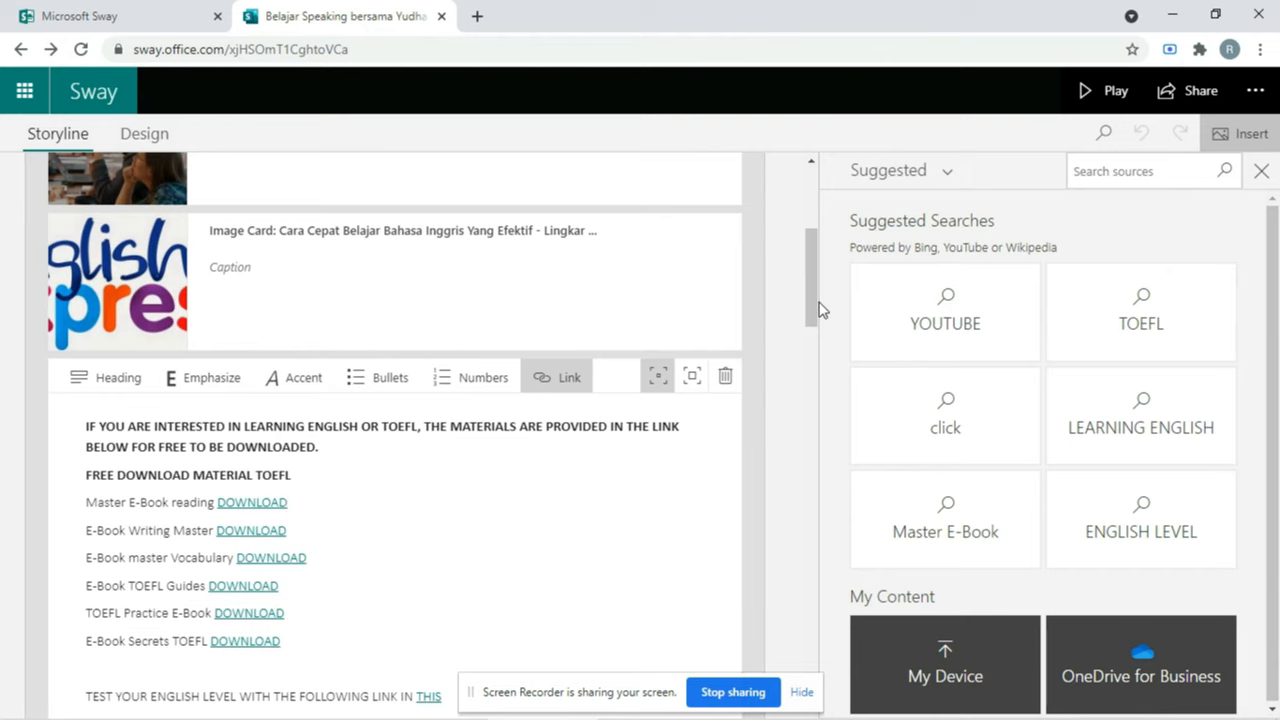
left_click_drag(813, 308, 826, 380)
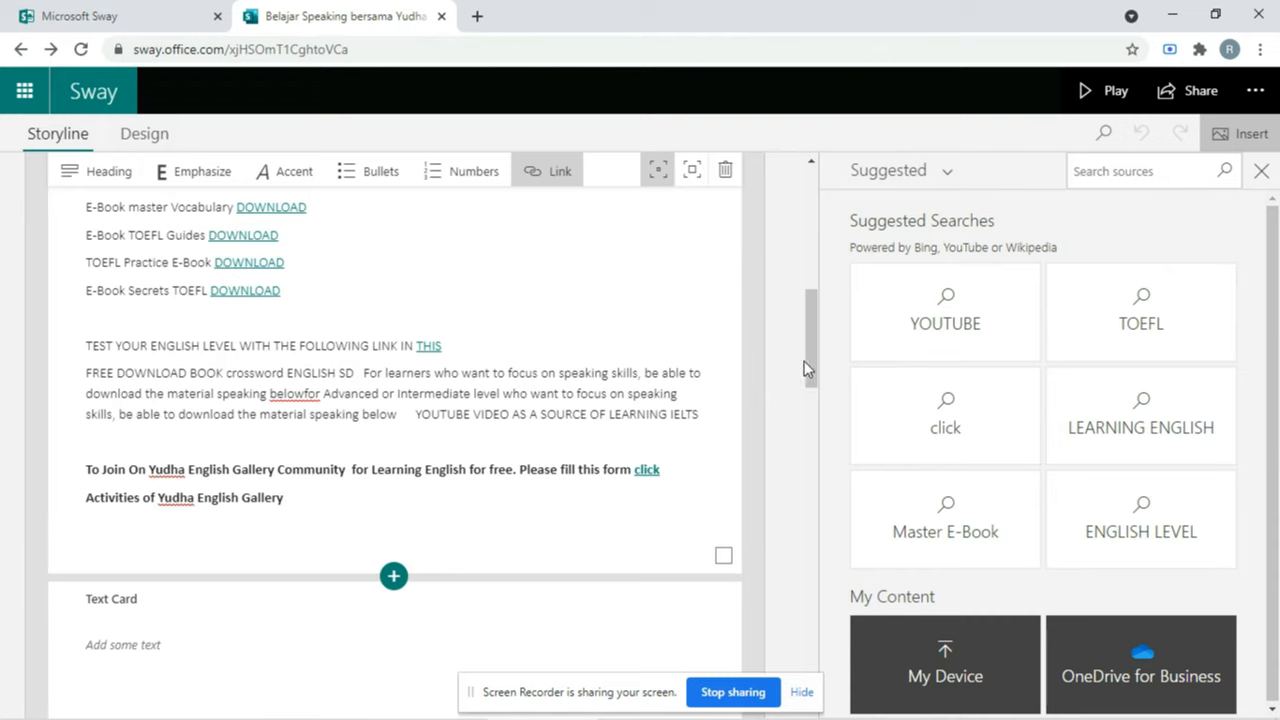
left_click_drag(808, 358, 806, 348)
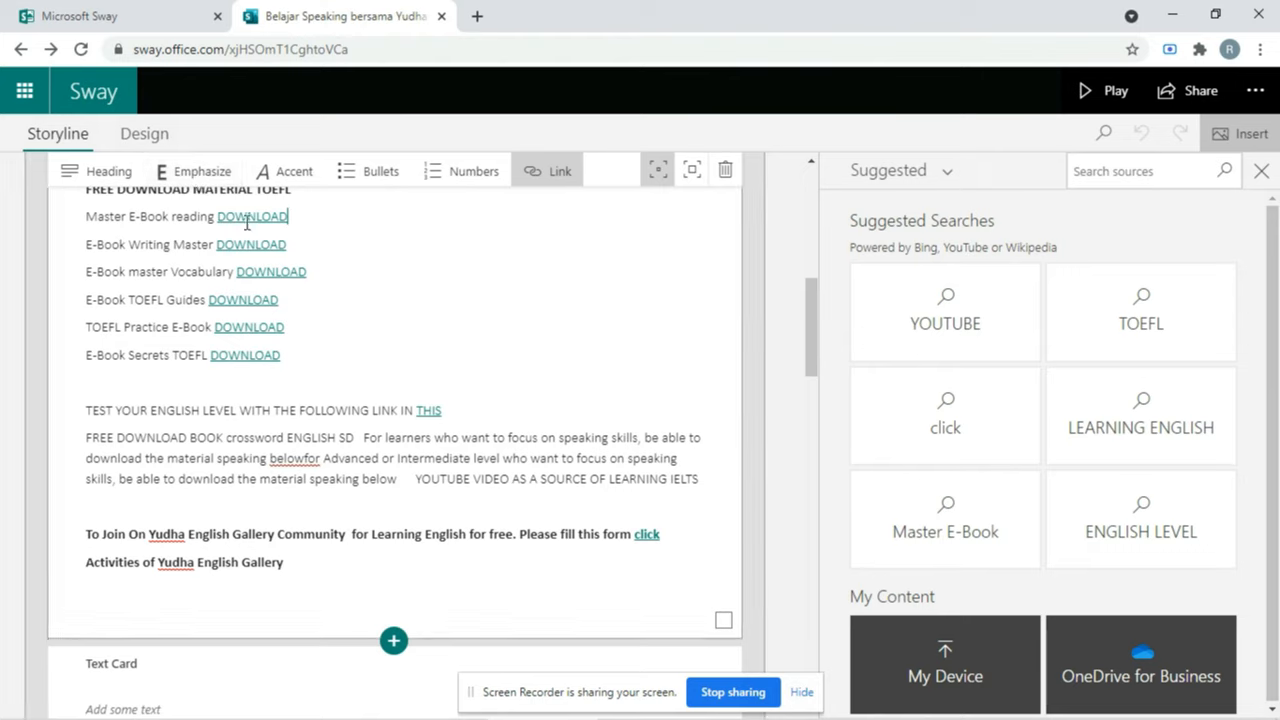
left_click_drag(809, 345, 826, 297)
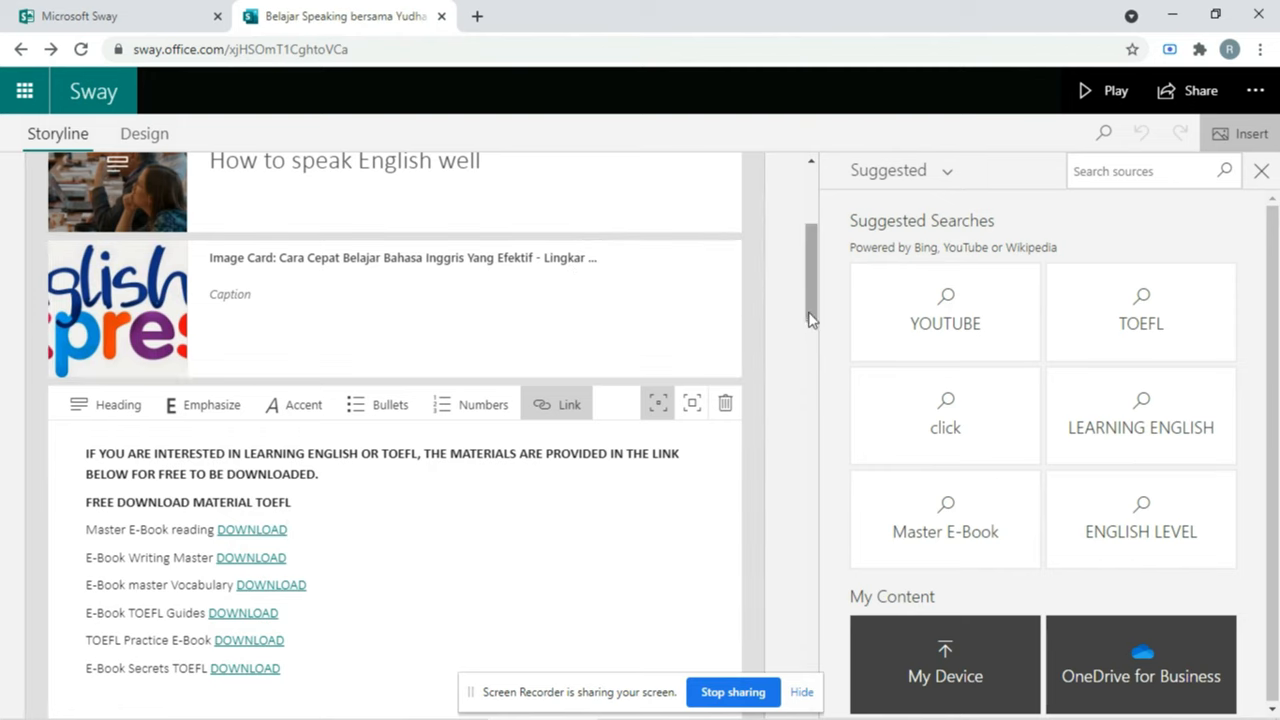
Step: Emphasize the word "speak" in the "How to speak English well" heading card
left_click(327, 183)
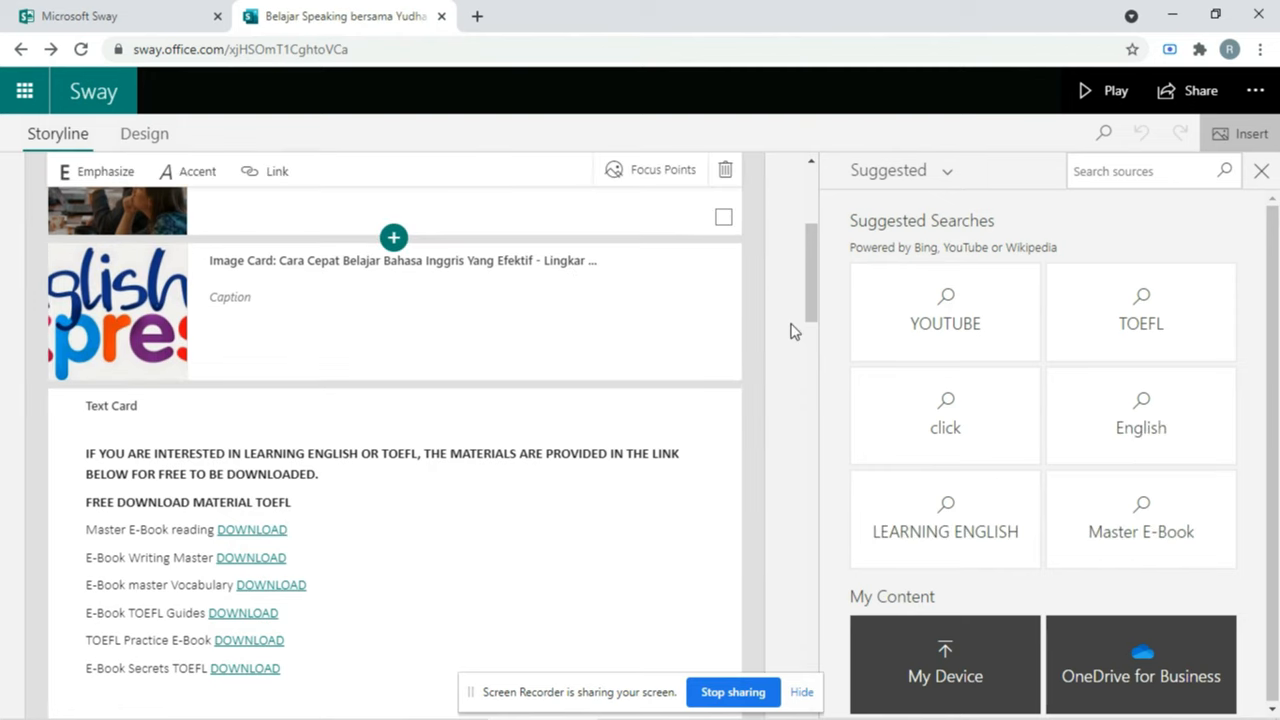
left_click_drag(809, 299, 836, 294)
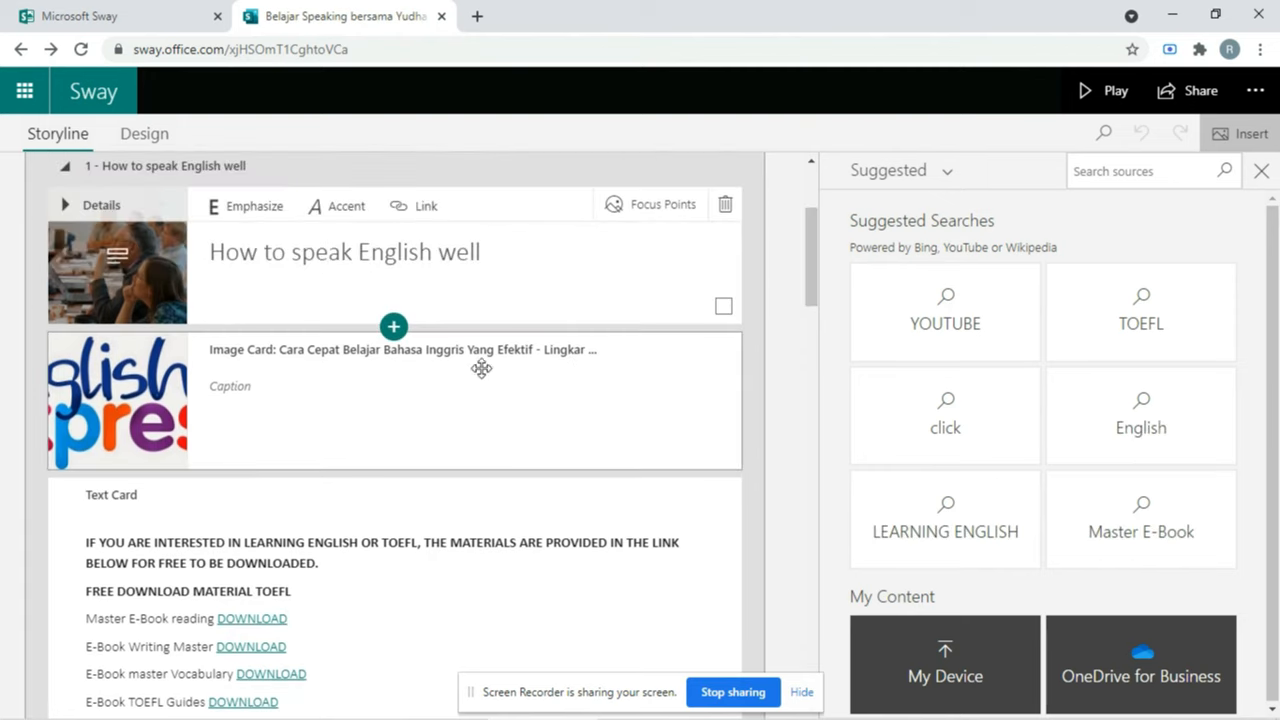
left_click(268, 204)
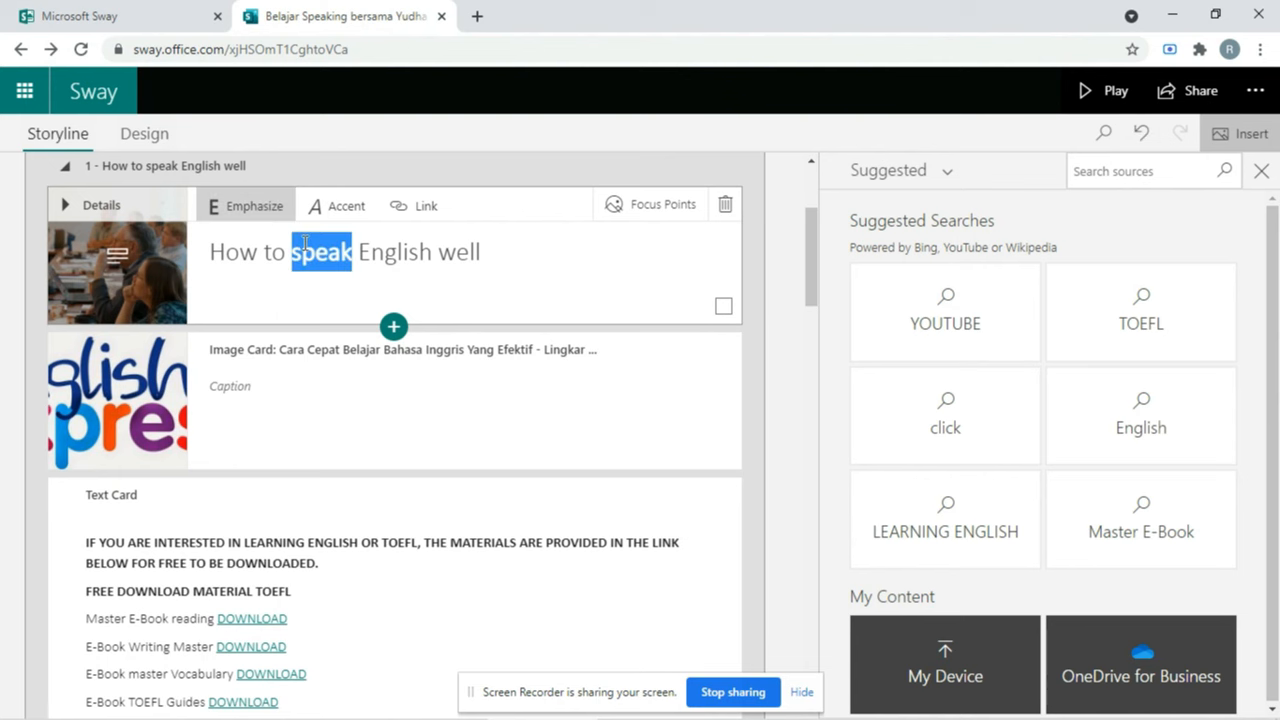
Step: Preview the heading in the design view and select its emphasized word "speak"
left_click(133, 134)
scroll(380, 298, "up", 5)
scroll(400, 299, "down", 5)
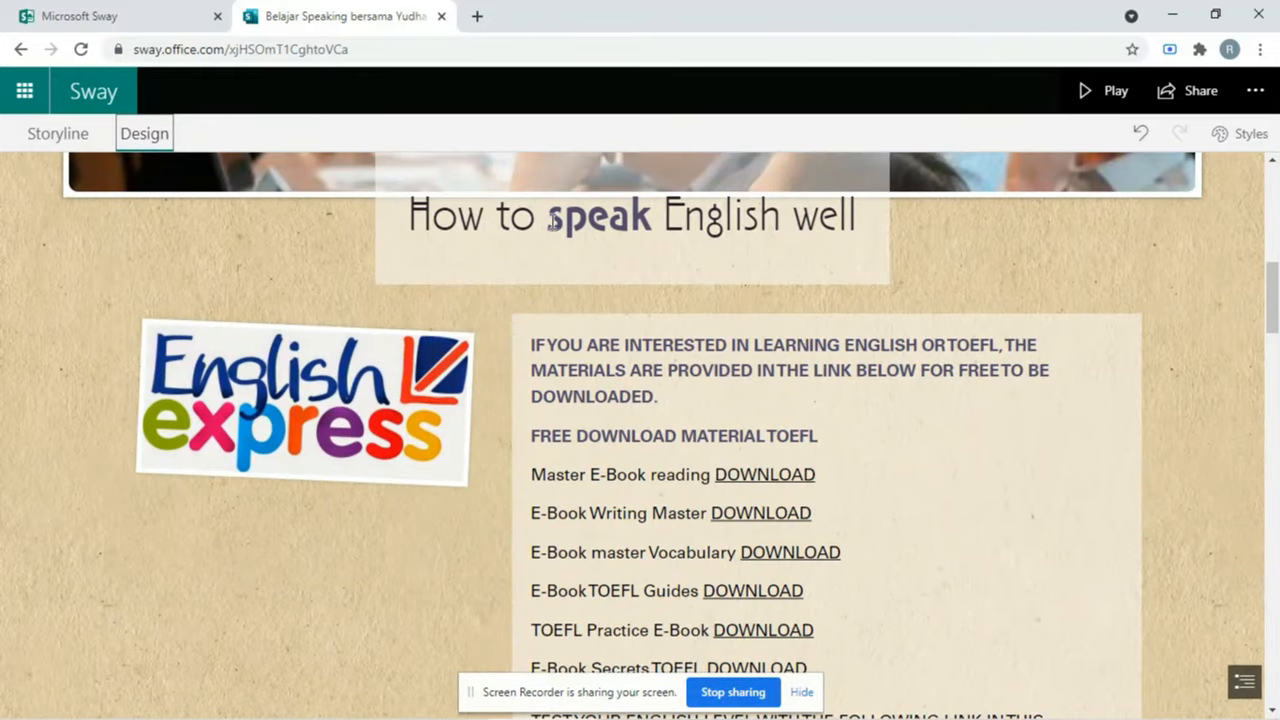
left_click_drag(649, 221, 546, 222)
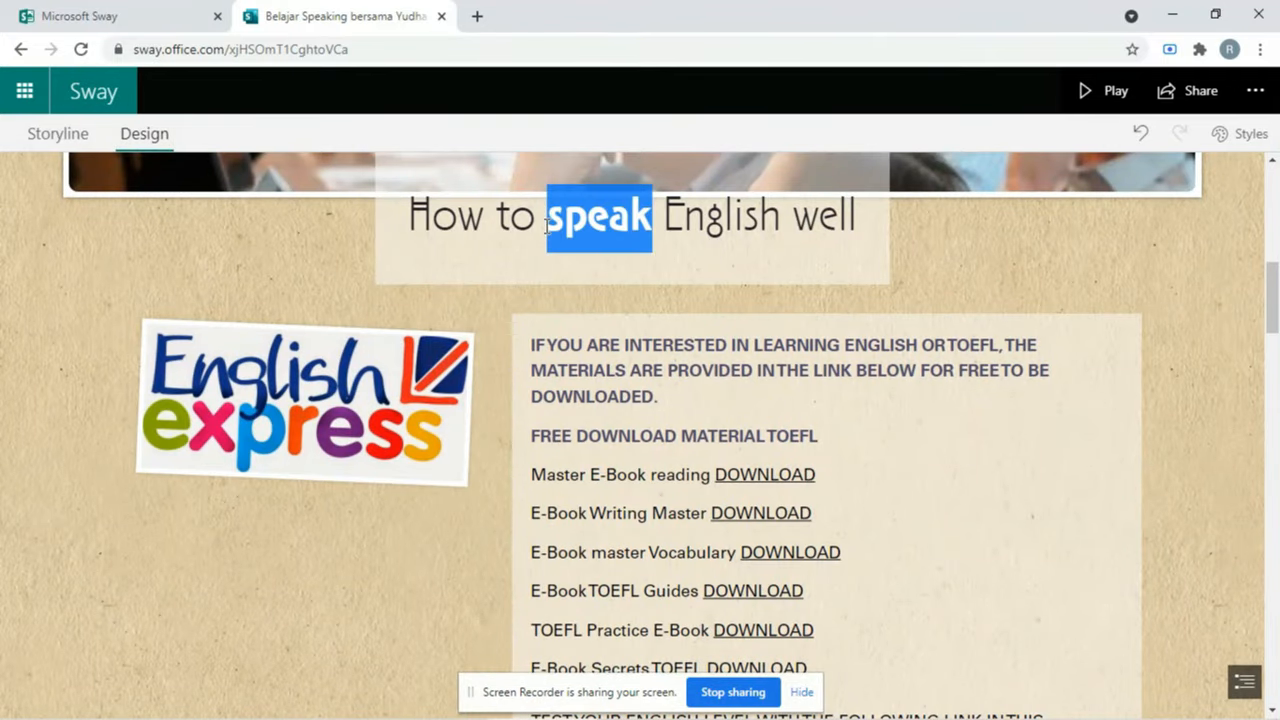
Step: Return to the storyline and remove the emphasis from the word "speak" in the heading card
left_click(62, 130)
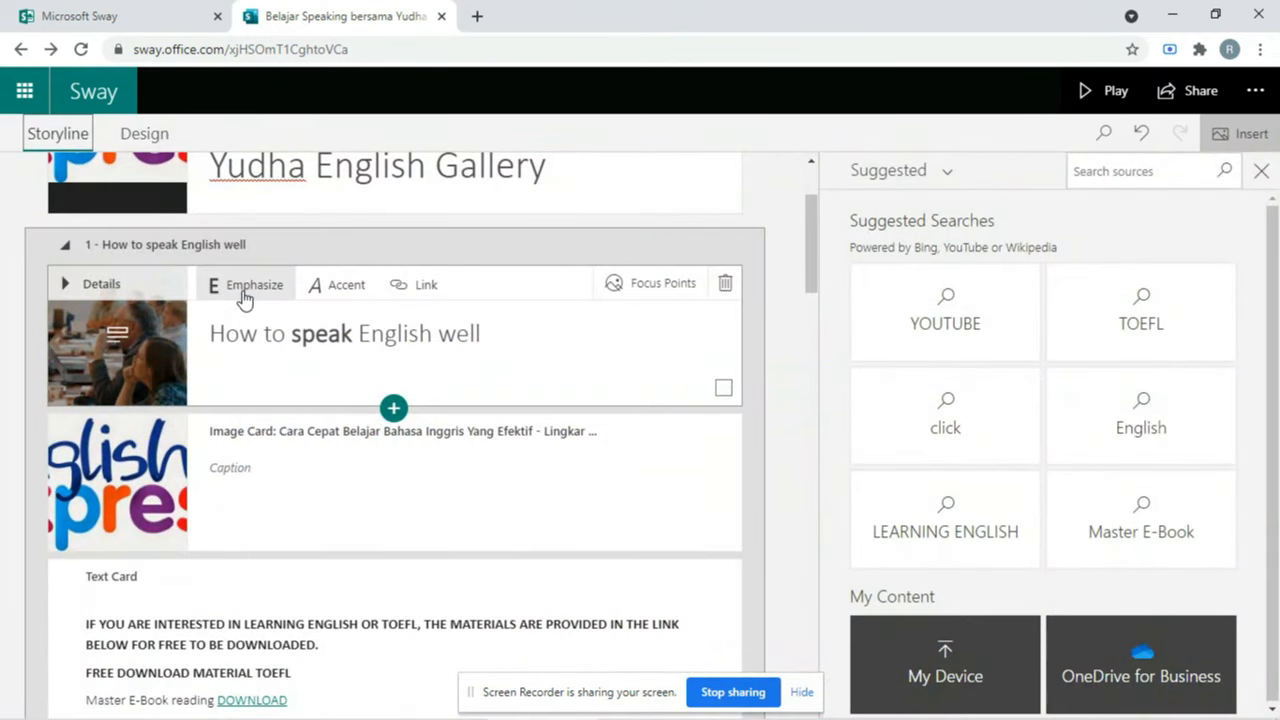
double_click(305, 333)
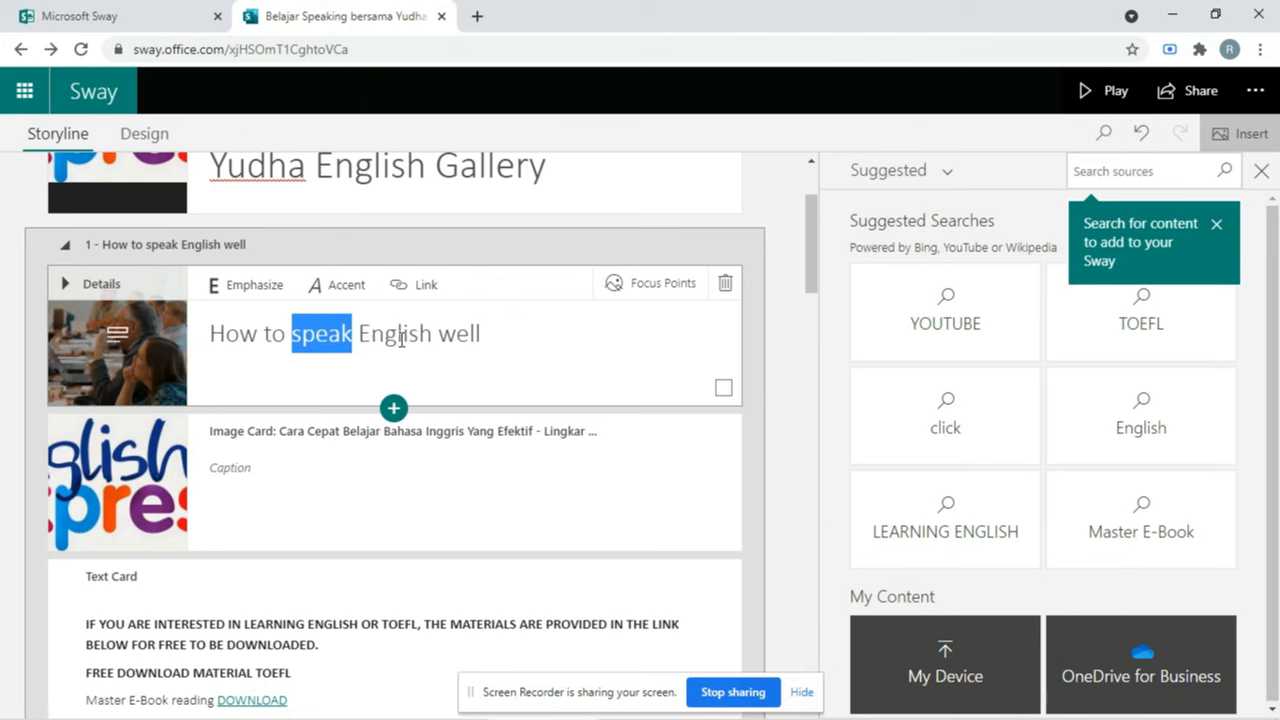
left_click(440, 334)
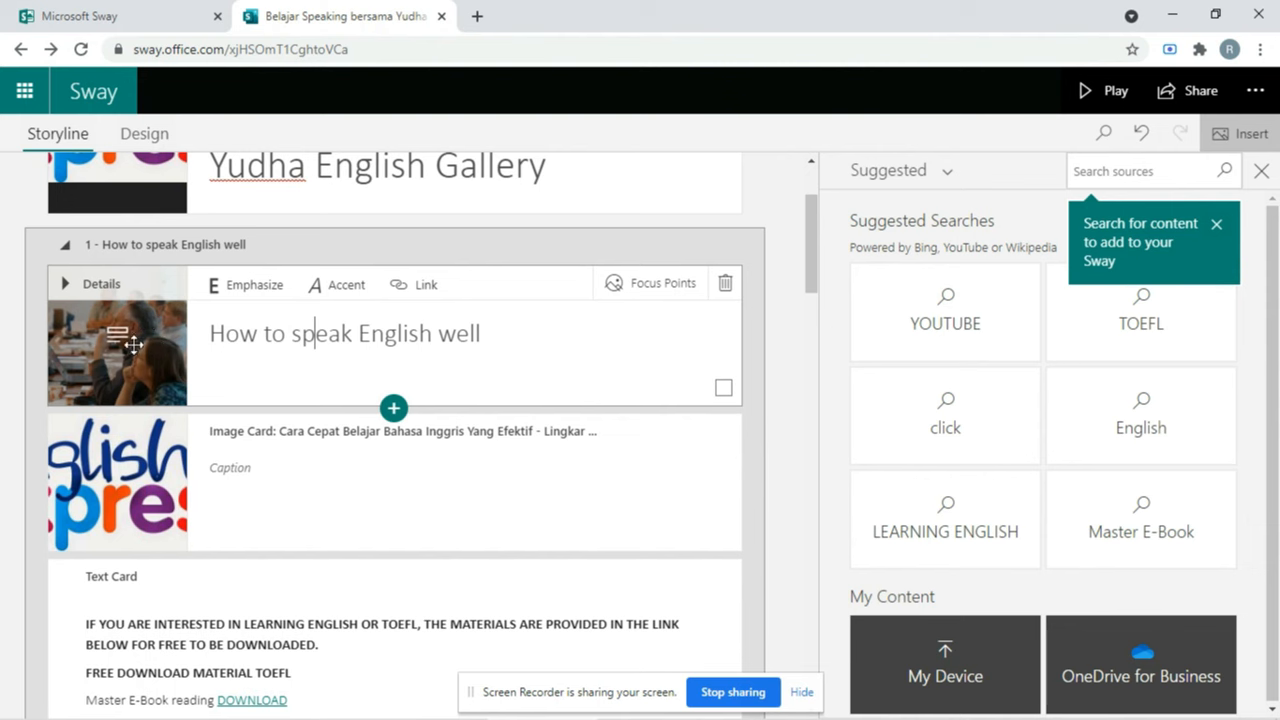
Step: Check the heading "How to speak English well" without emphasis in the design view, then return to the storyline
left_click(168, 134)
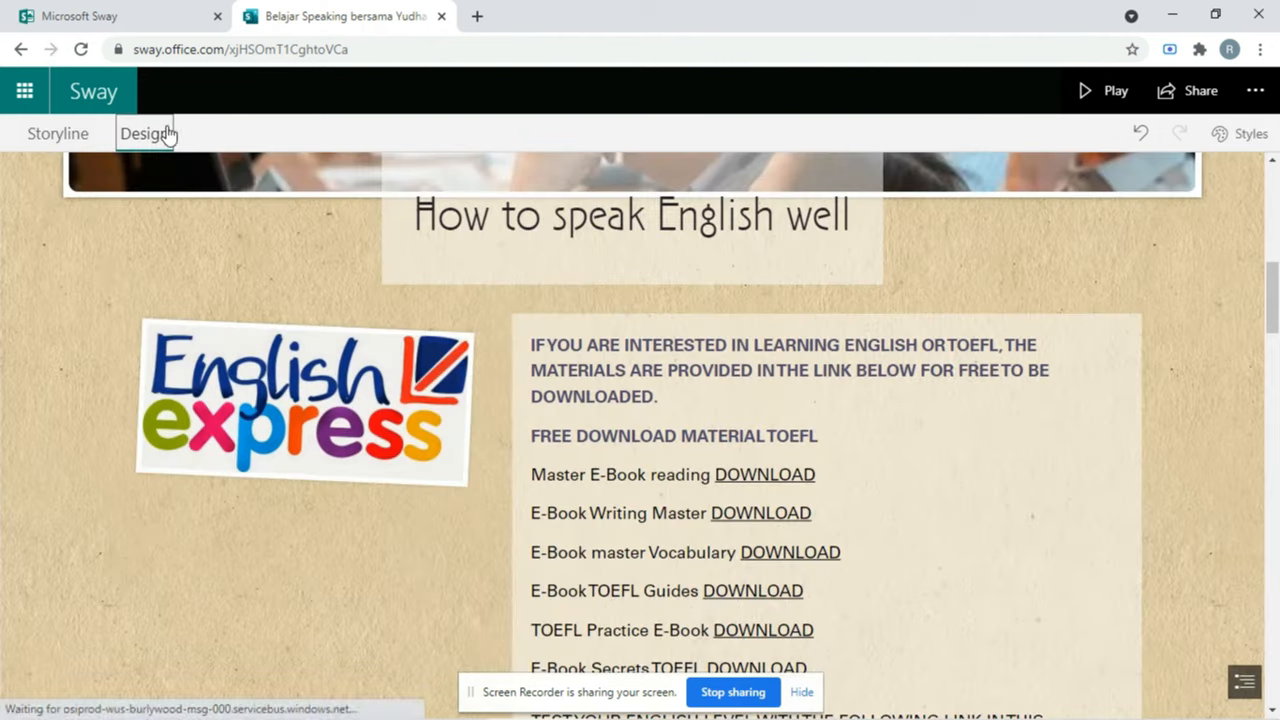
scroll(629, 329, "up", 5)
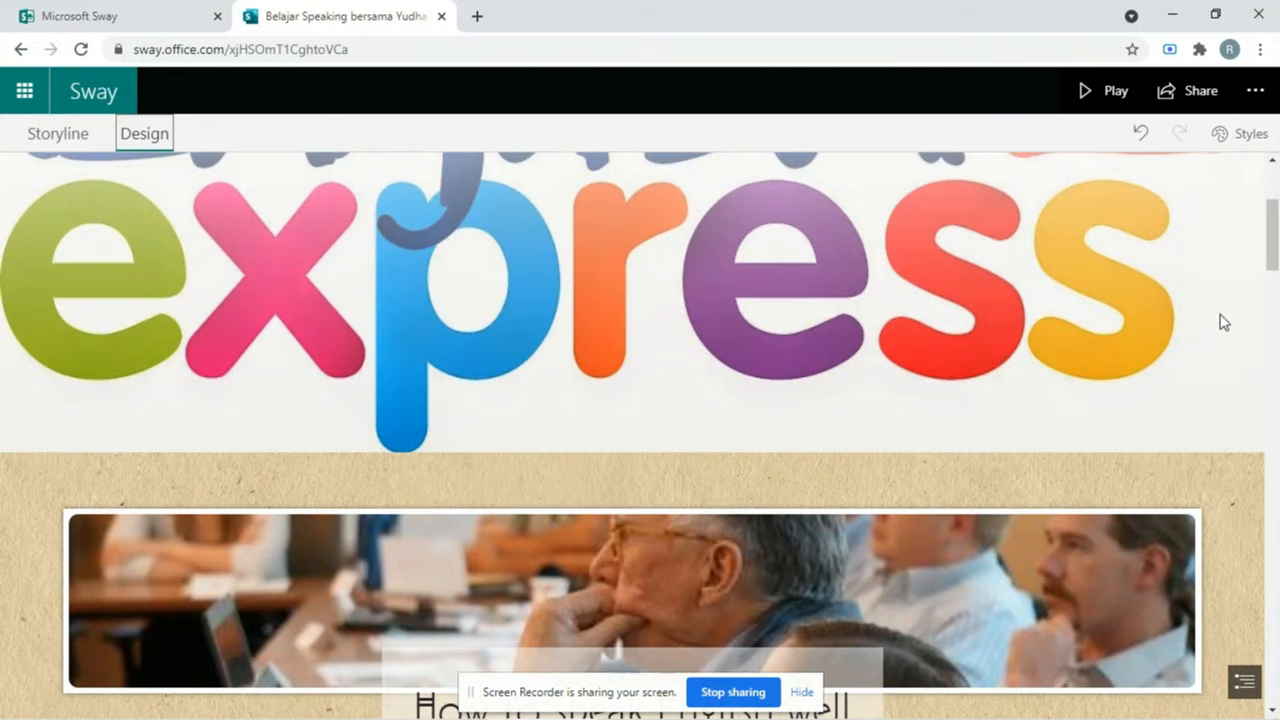
scroll(1270, 260, "down", 3)
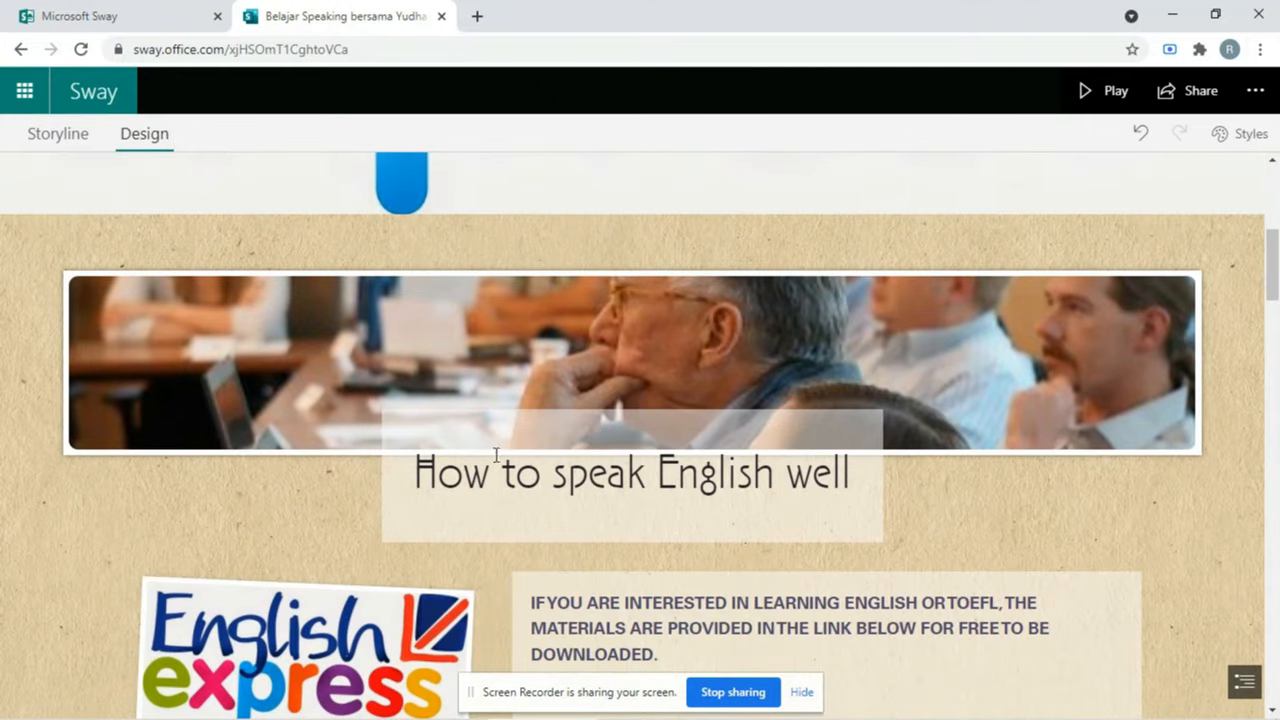
left_click_drag(408, 476, 851, 492)
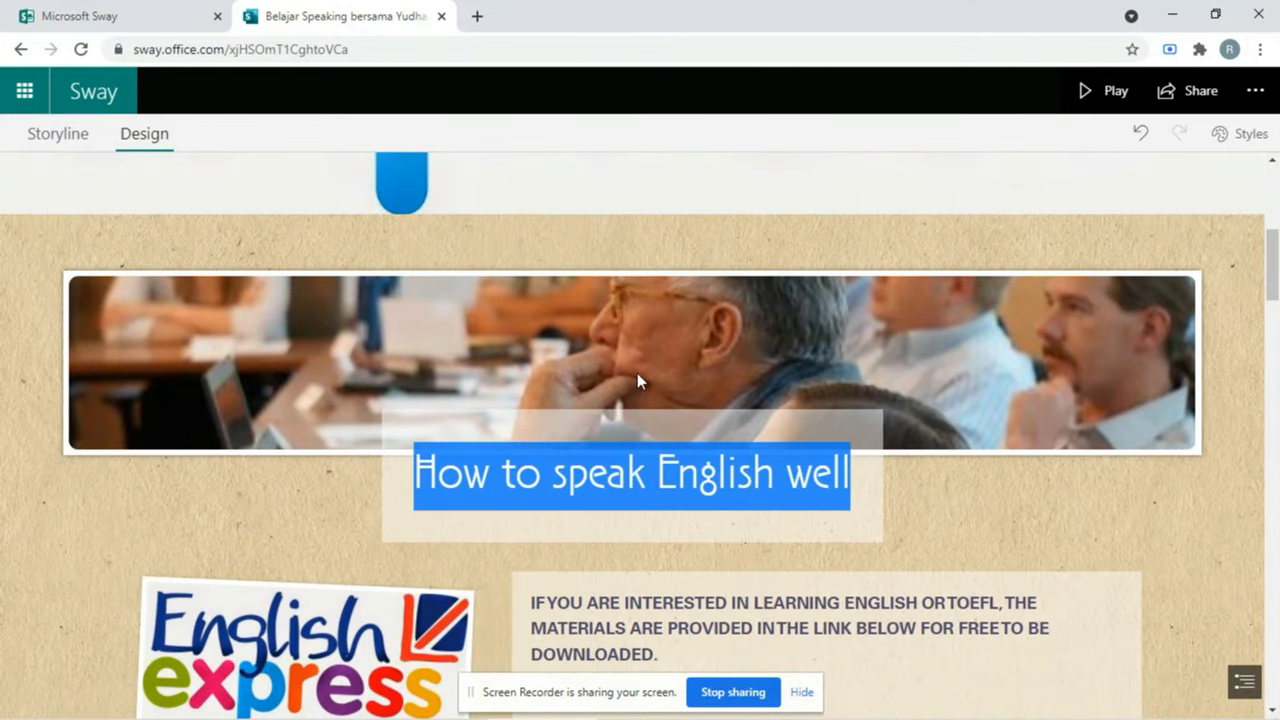
left_click(60, 138)
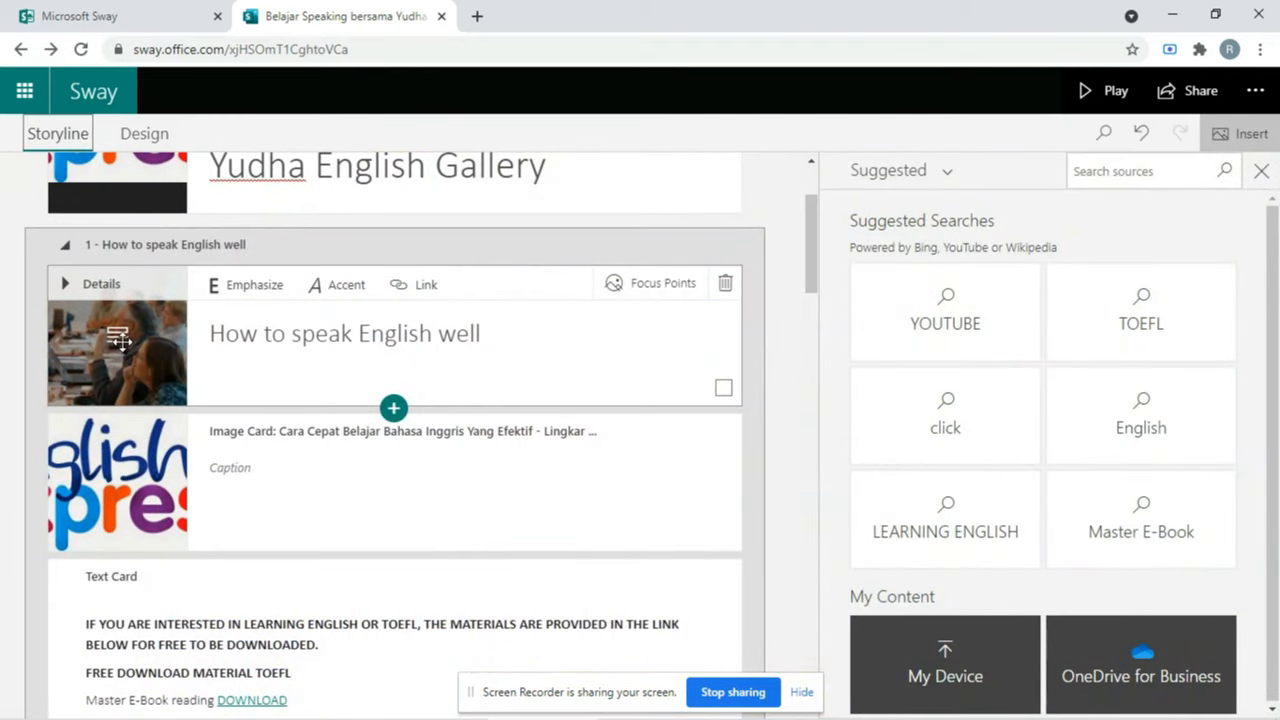
Step: Look through the "About Founder" section and its image cards in the storyline, and view the same section in the design view
left_click_drag(817, 277, 749, 466)
left_click(281, 281)
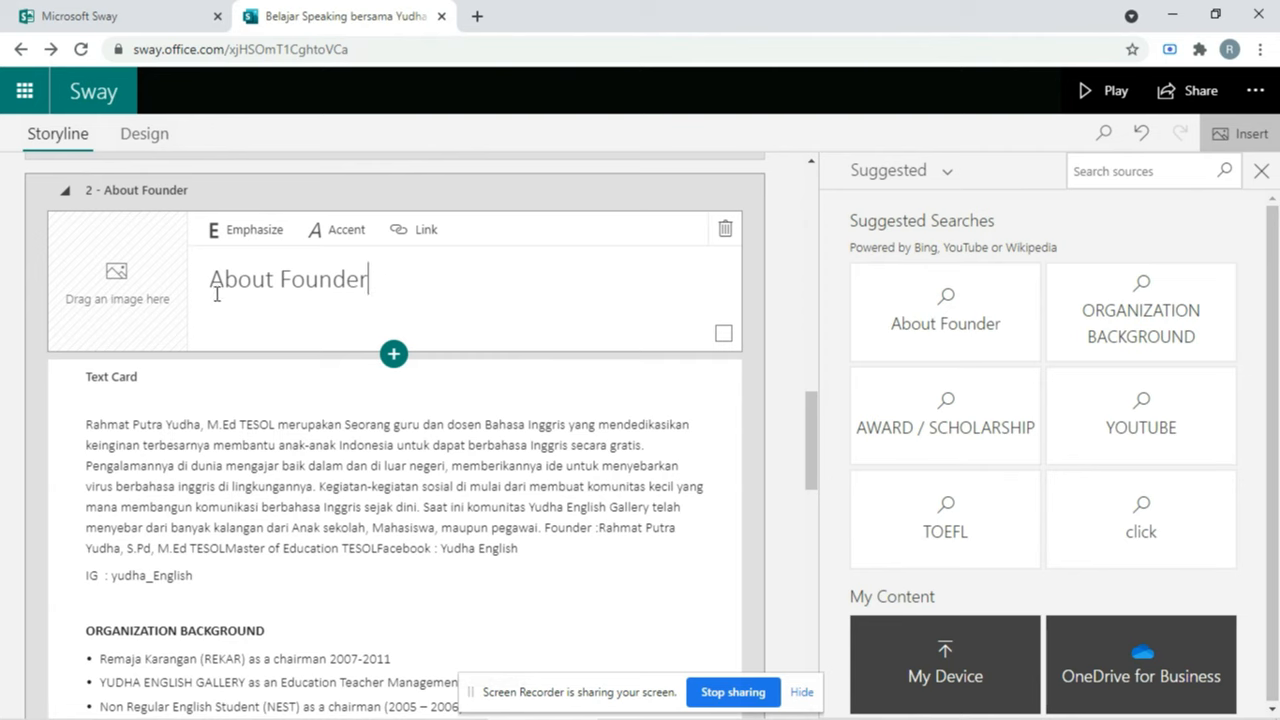
left_click_drag(813, 408, 711, 549)
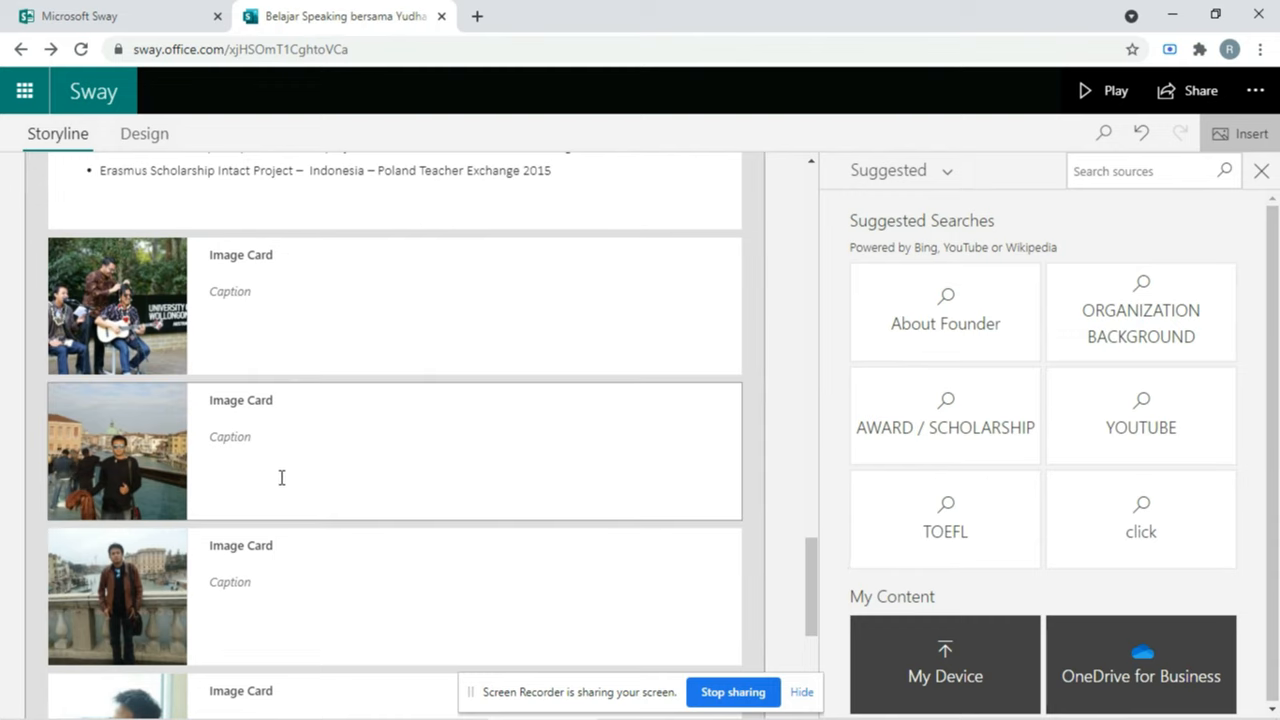
left_click_drag(818, 590, 808, 540)
left_click(145, 134)
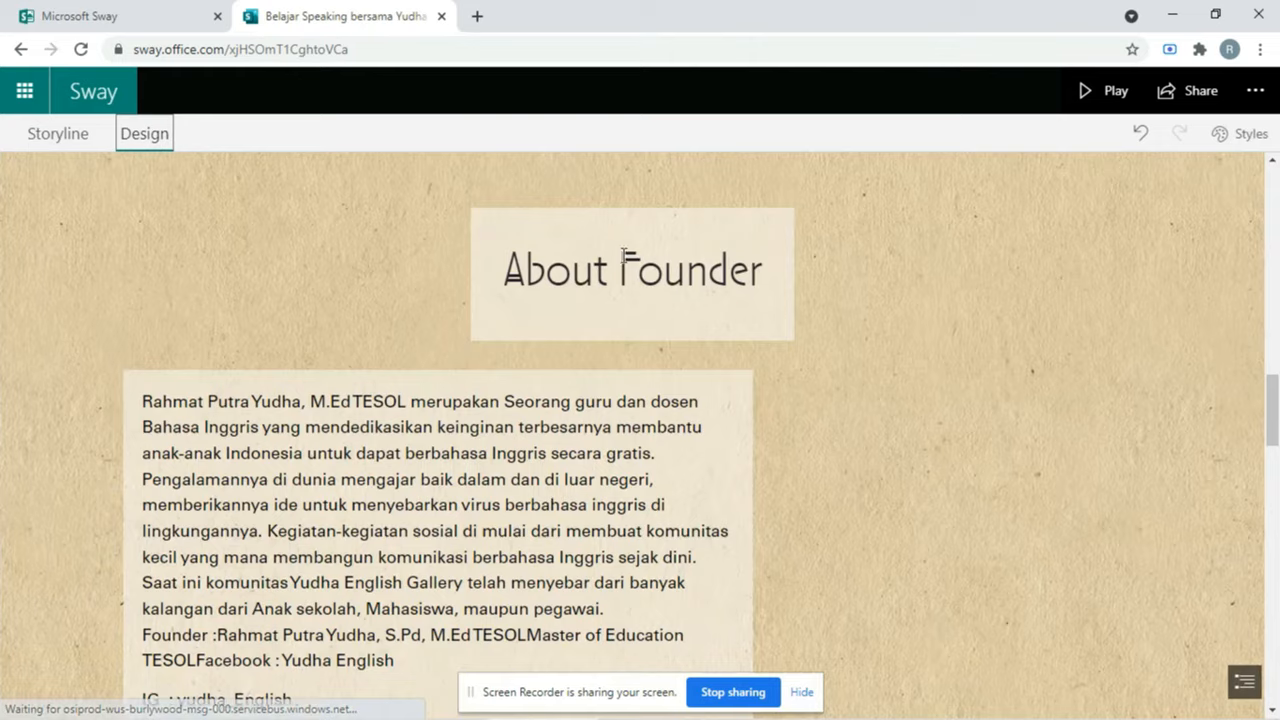
left_click_drag(1273, 413, 1270, 660)
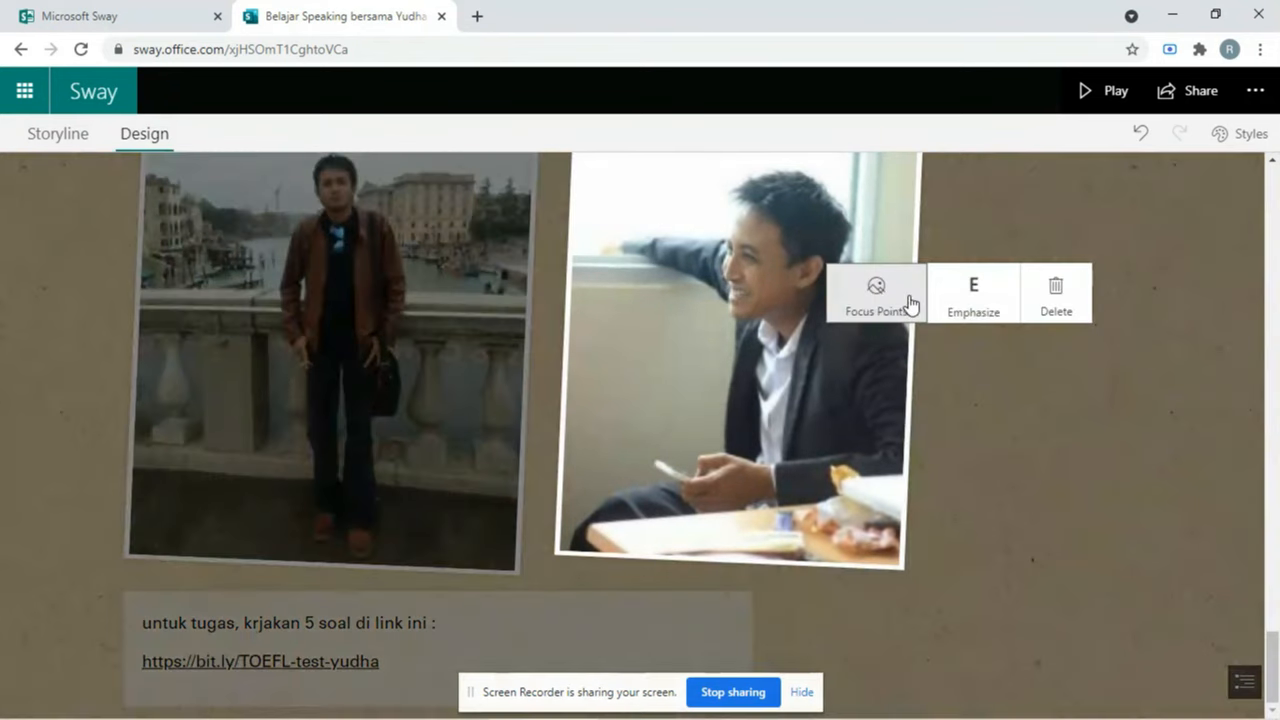
Step: Open the focus points of the last photo, try marking the entire image as important, and clear that option again
left_click(880, 293)
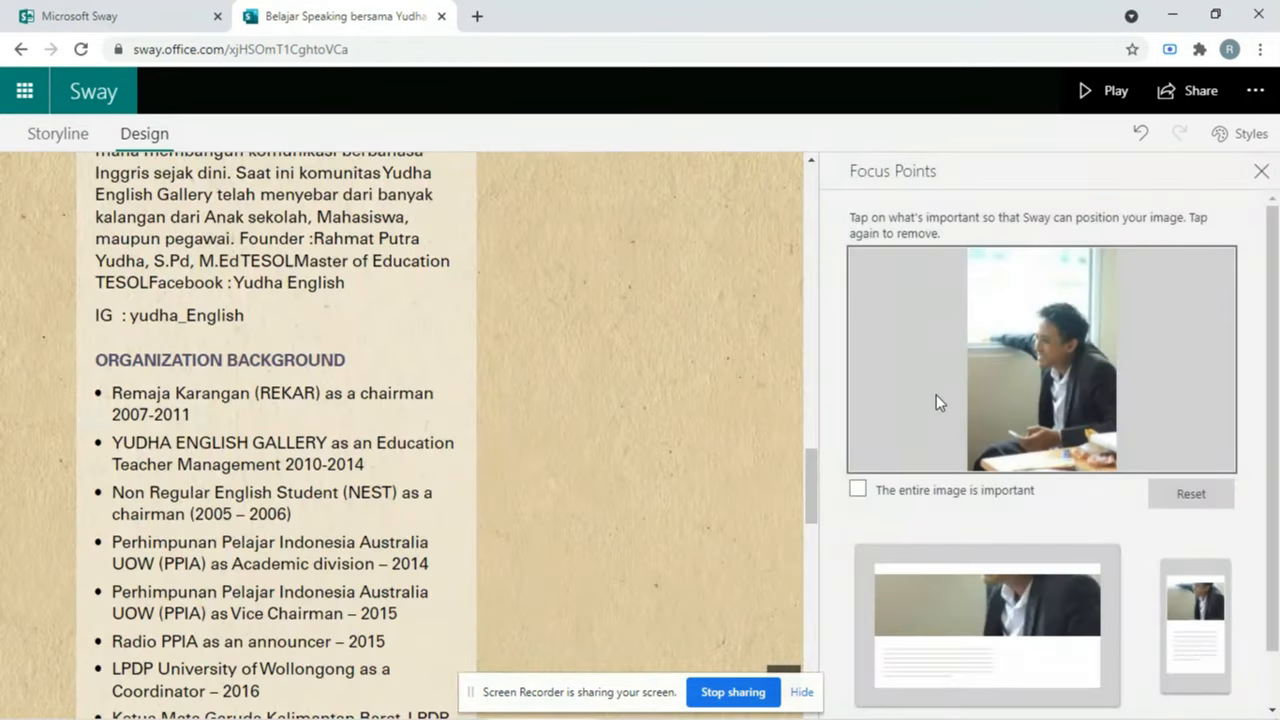
left_click(860, 489)
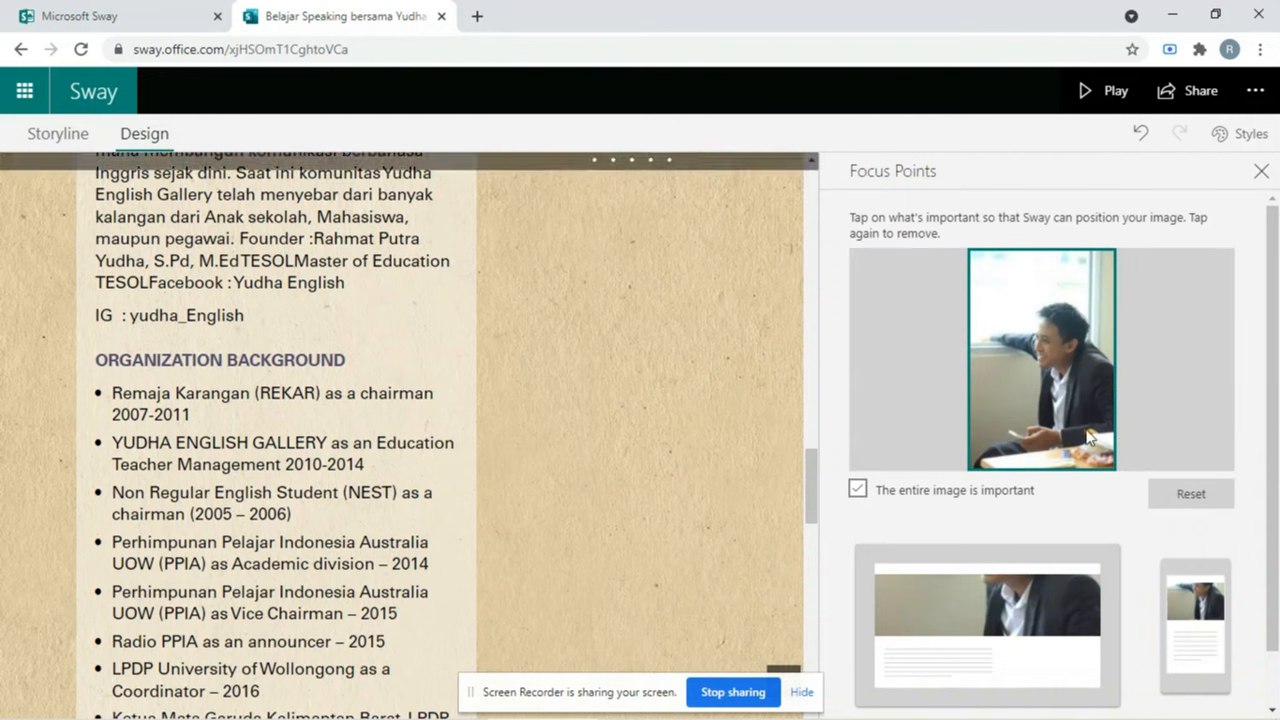
left_click(858, 490)
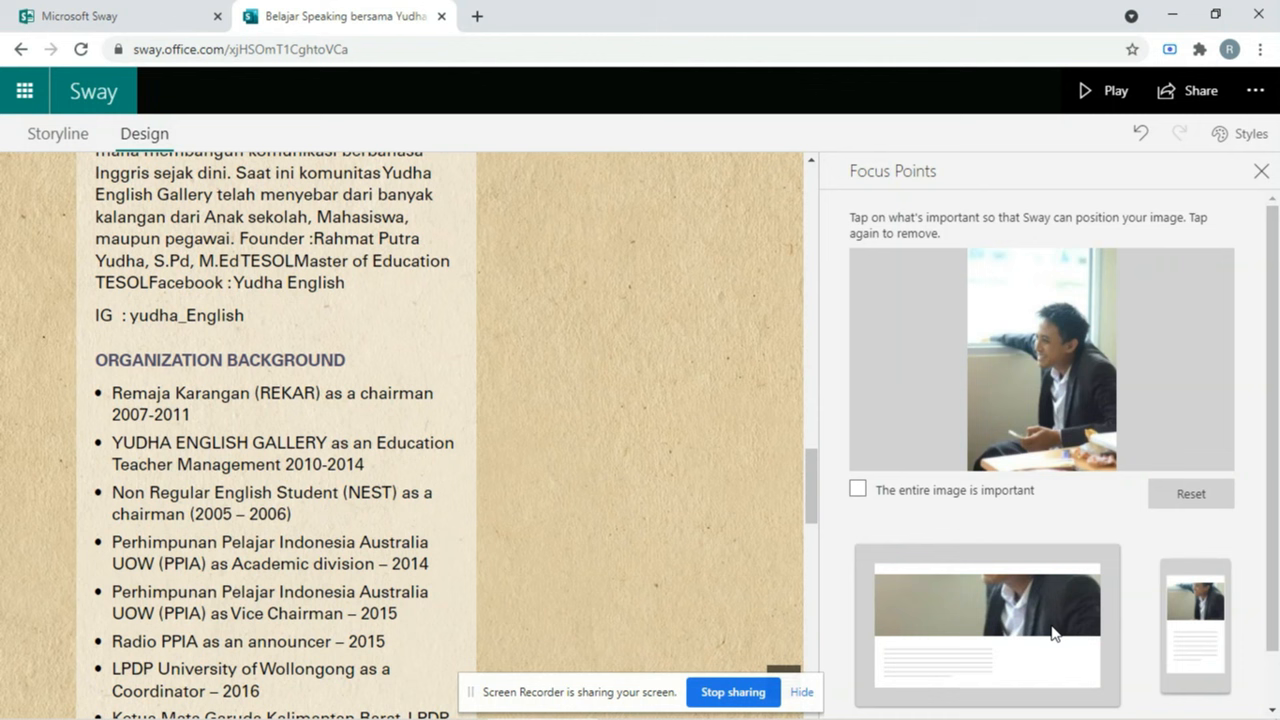
scroll(1245, 450, "down", 1)
scroll(1249, 391, "up", 1)
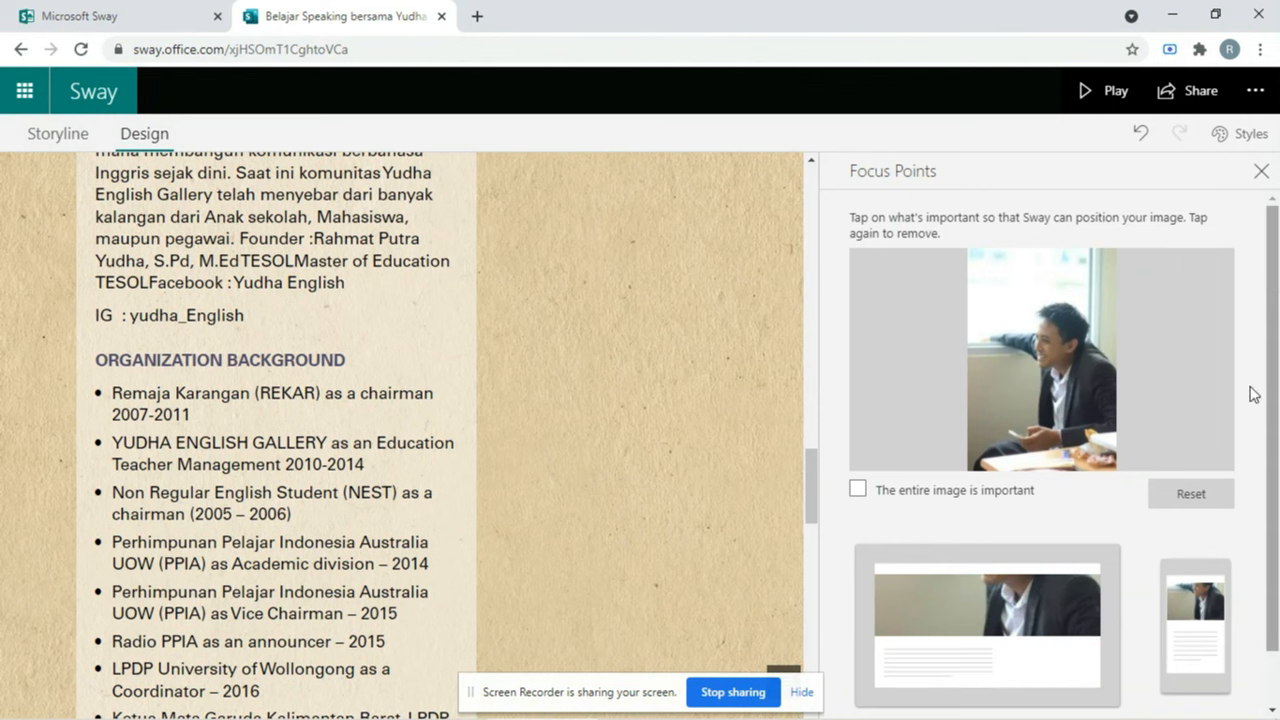
left_click(1260, 171)
scroll(600, 400, "down", 5)
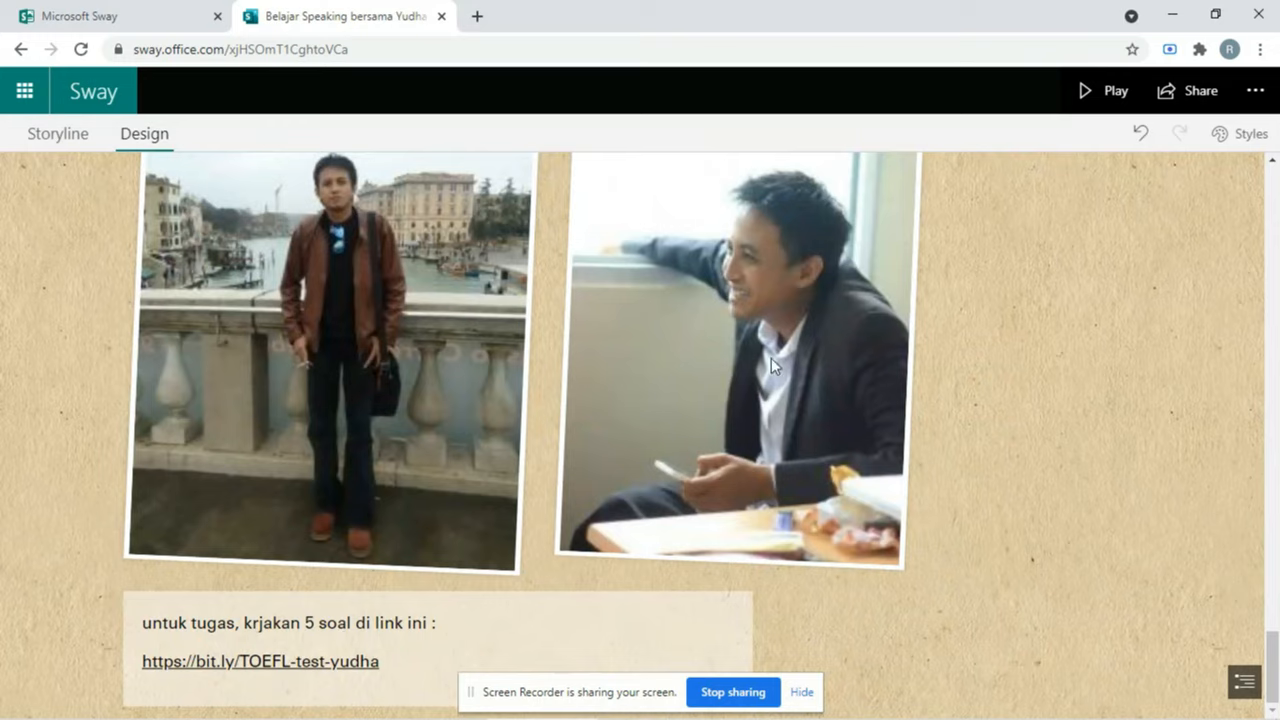
Step: Return to the storyline and look through its cards down to the final text card with the assignment link
scroll(771, 358, "up", 5)
left_click(72, 134)
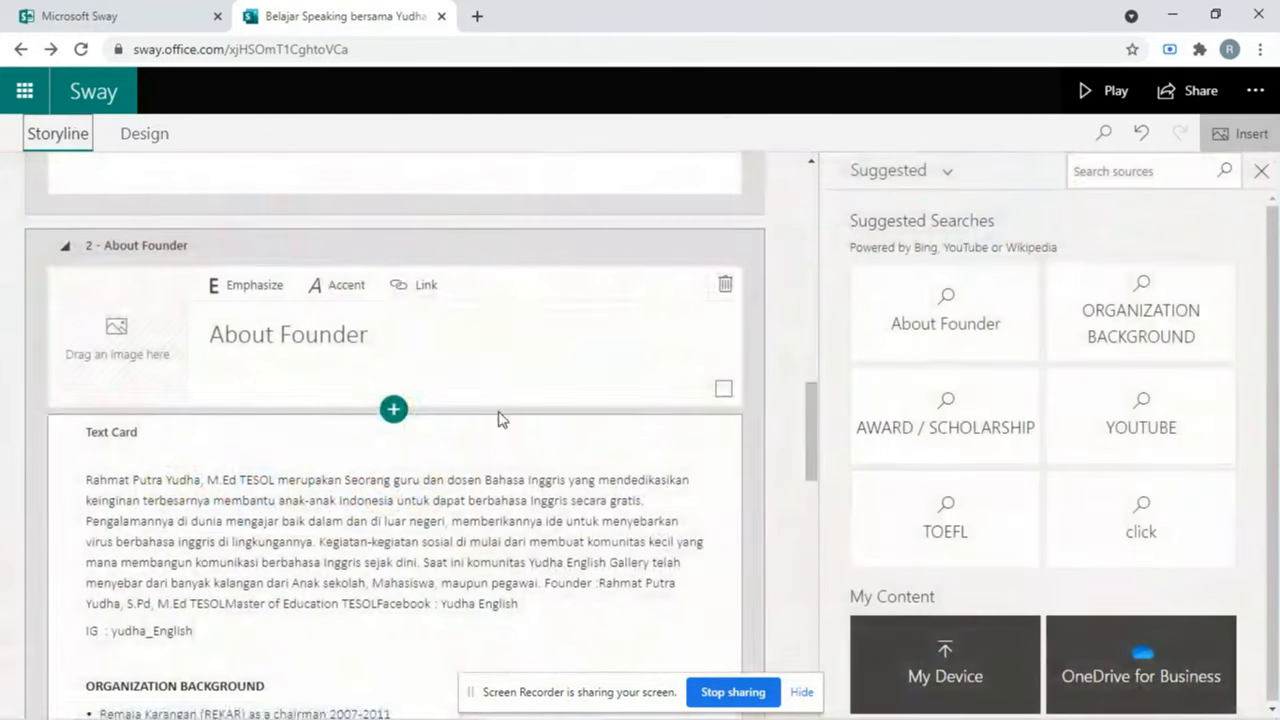
scroll(512, 395, "up", 5)
scroll(516, 394, "down", 10)
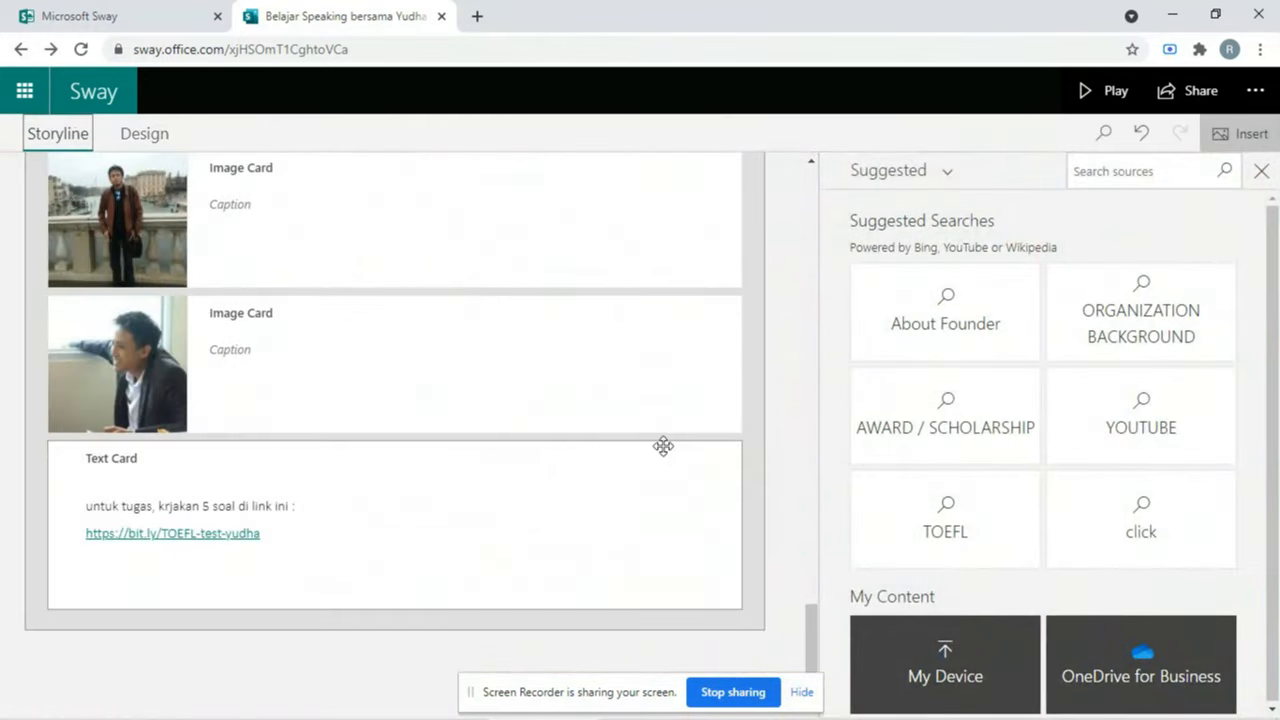
scroll(663, 446, "up", 10)
Step: Switch to the design view and examine the title and the text block with the free TOEFL material download links
left_click(140, 134)
scroll(756, 515, "up", 5)
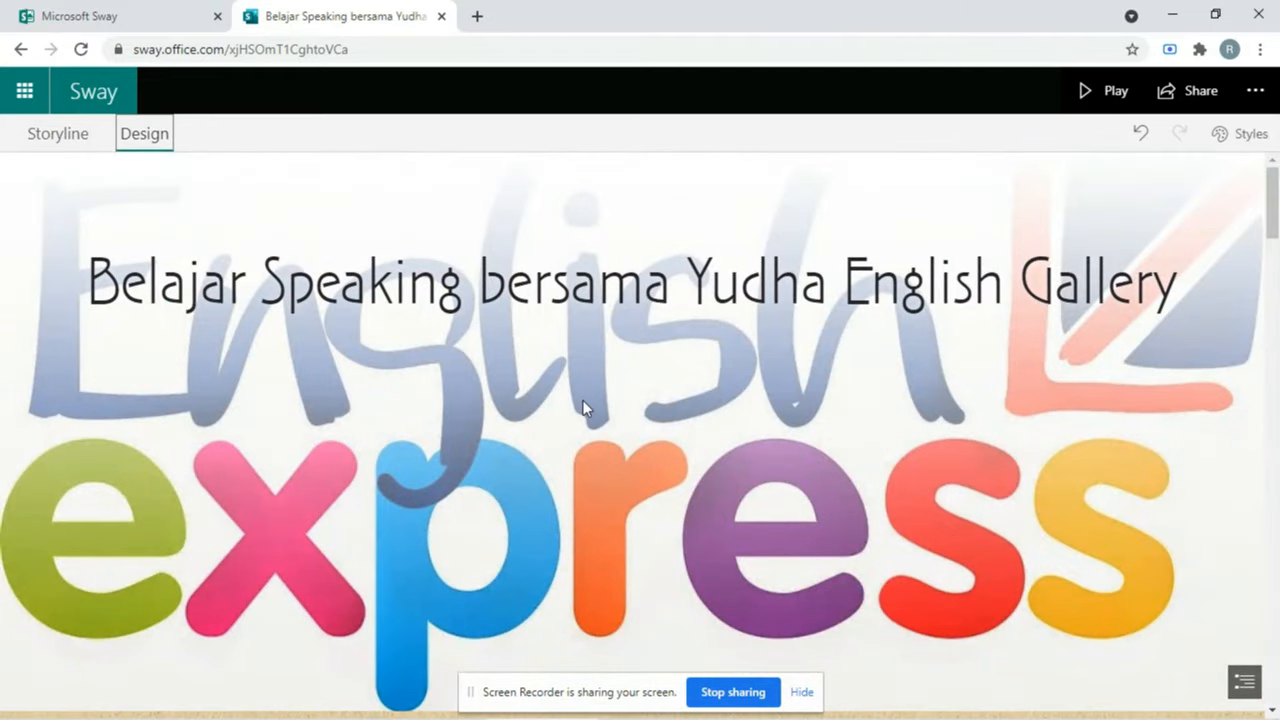
scroll(583, 403, "down", 10)
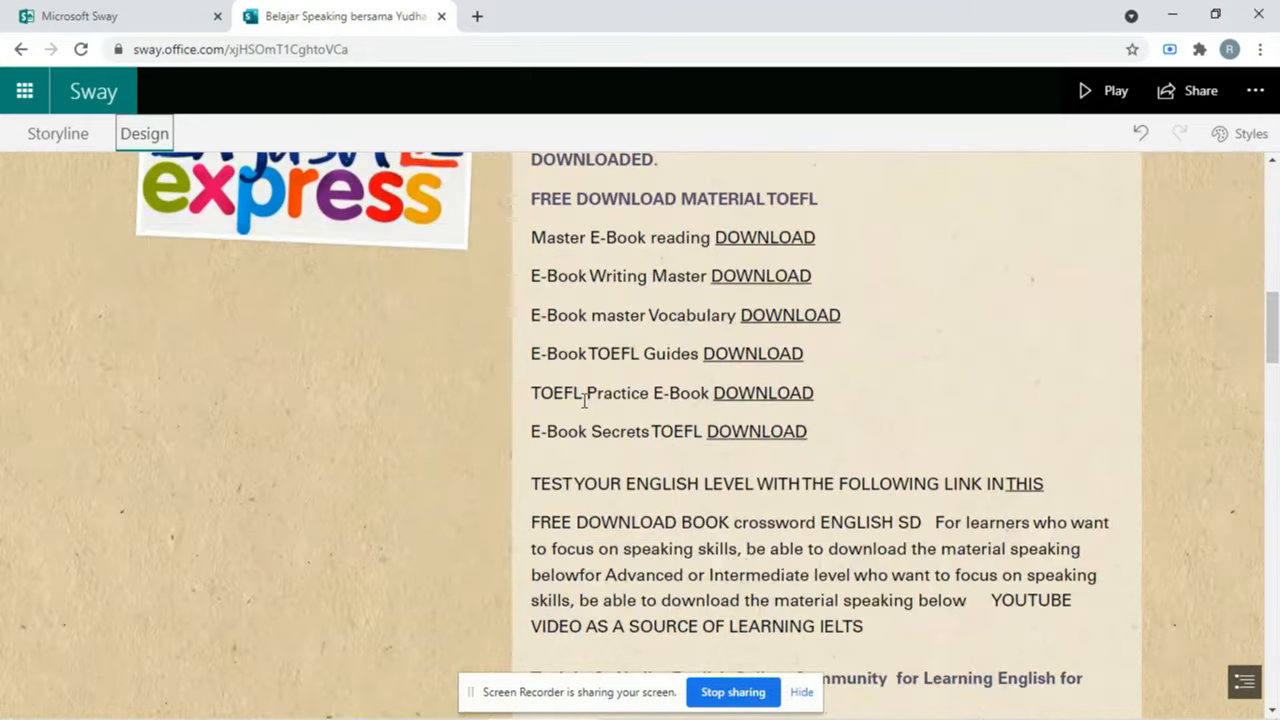
scroll(585, 398, "up", 10)
scroll(128, 305, "down", 10)
left_click_drag(490, 240, 850, 470)
left_click(851, 449)
scroll(778, 513, "down", 5)
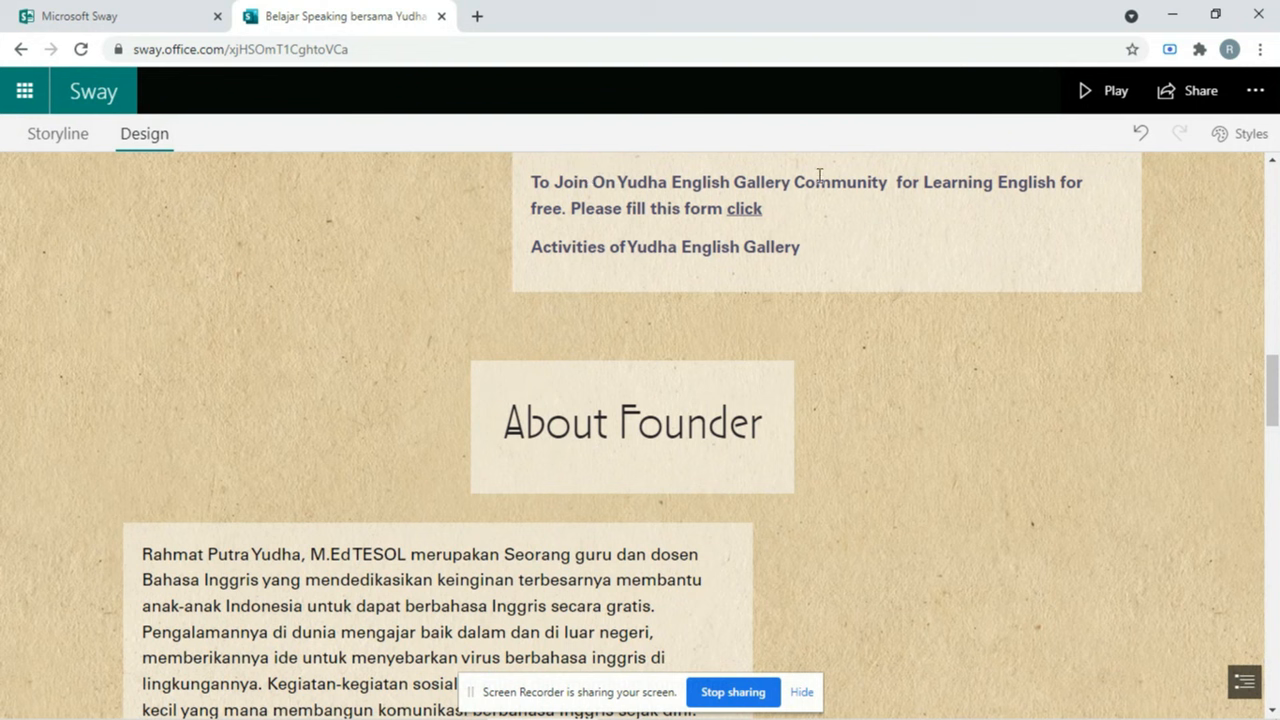
Step: Examine the community form link, the award and scholarship list and the photos down to the assignment link
left_click(740, 208)
scroll(354, 348, "down", 10)
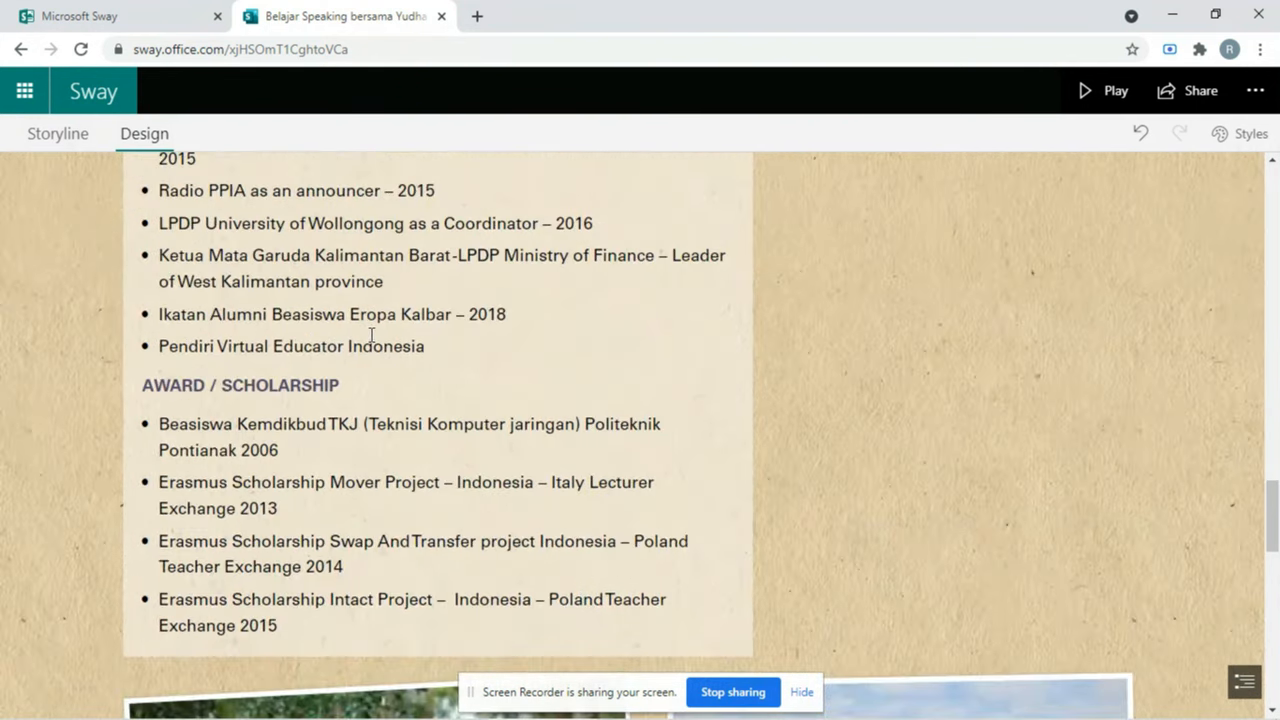
scroll(371, 335, "down", 5)
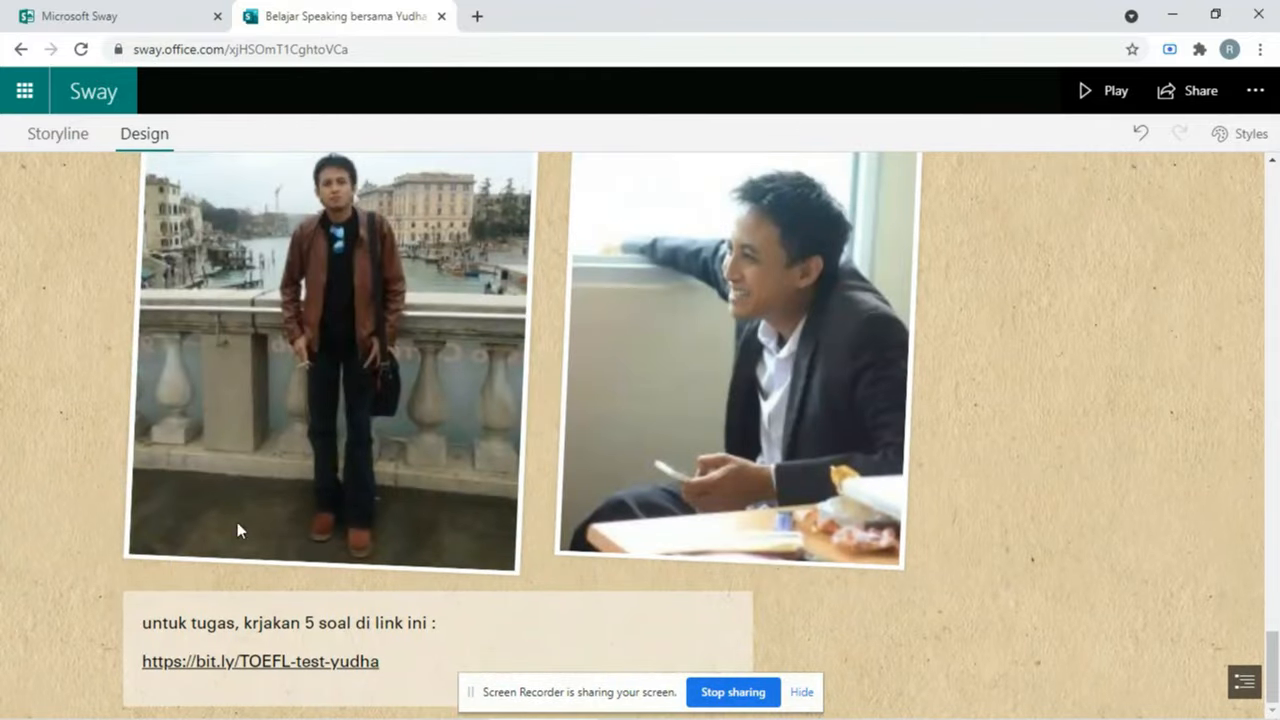
scroll(237, 522, "up", 20)
scroll(483, 469, "down", 15)
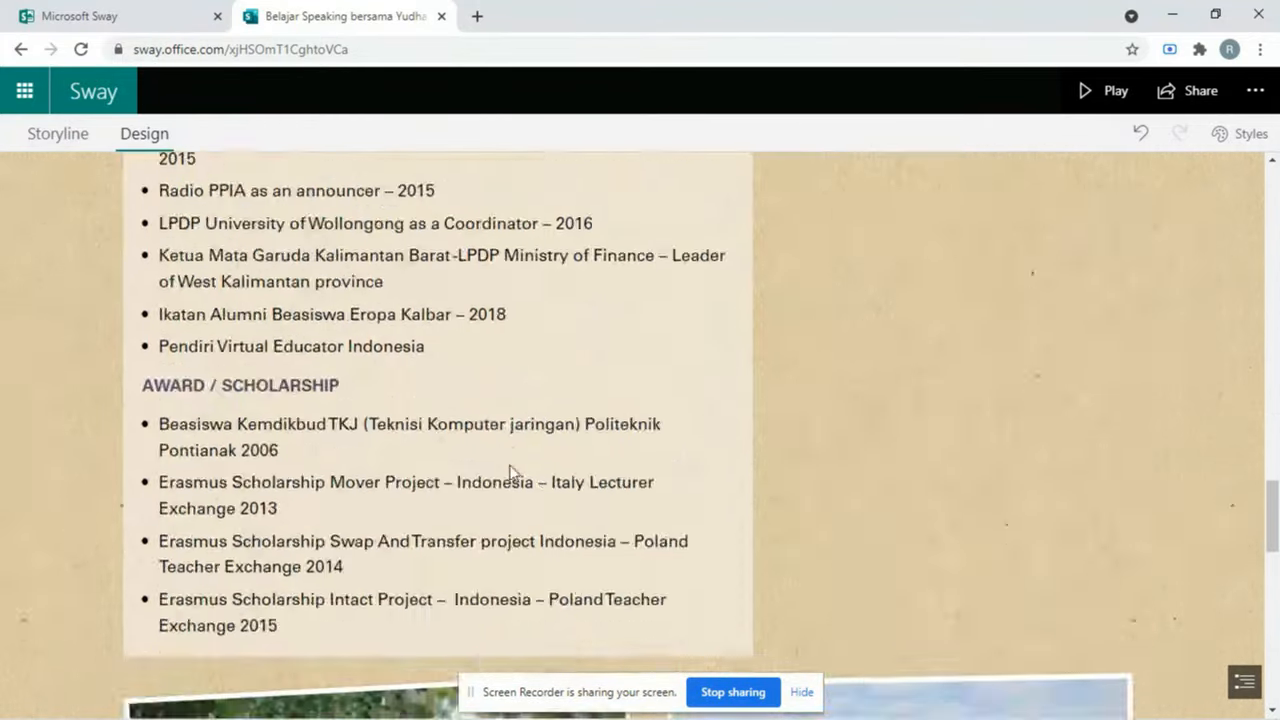
scroll(510, 470, "down", 5)
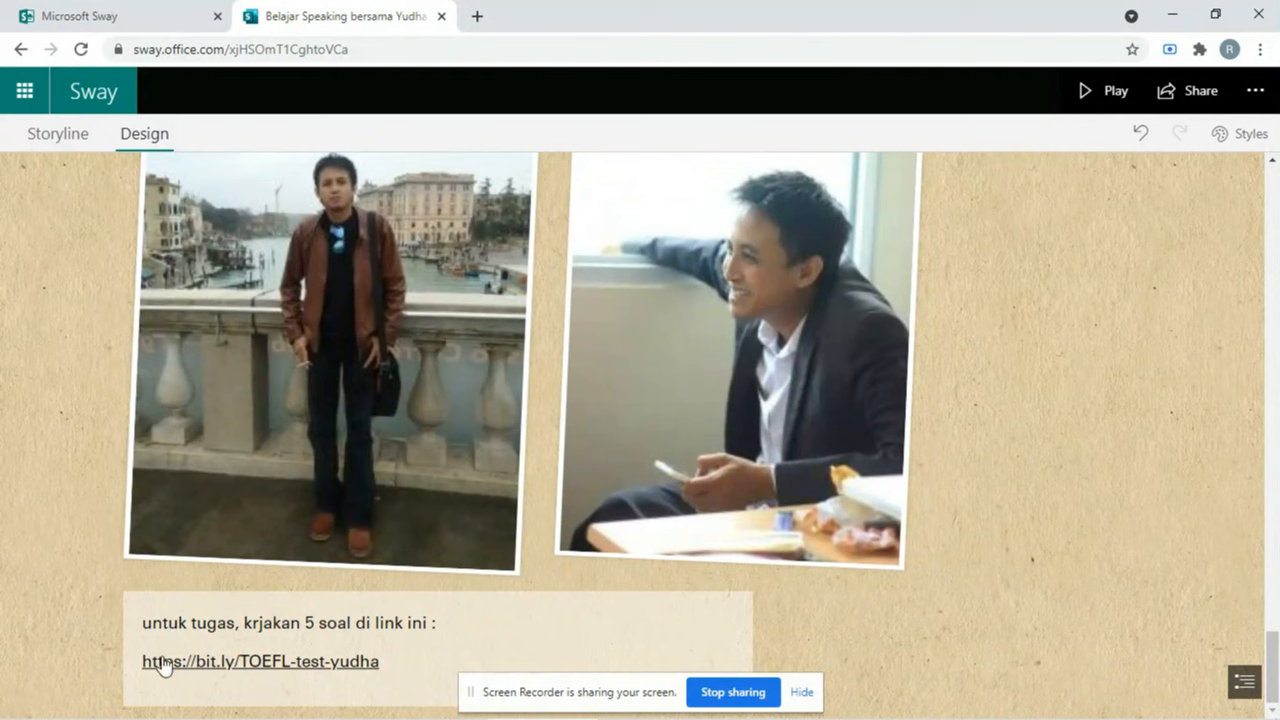
Step: Open the assignment link below the photos, accept leaving Sway, and look through the "Speaking English In the class" quiz
left_click(283, 665)
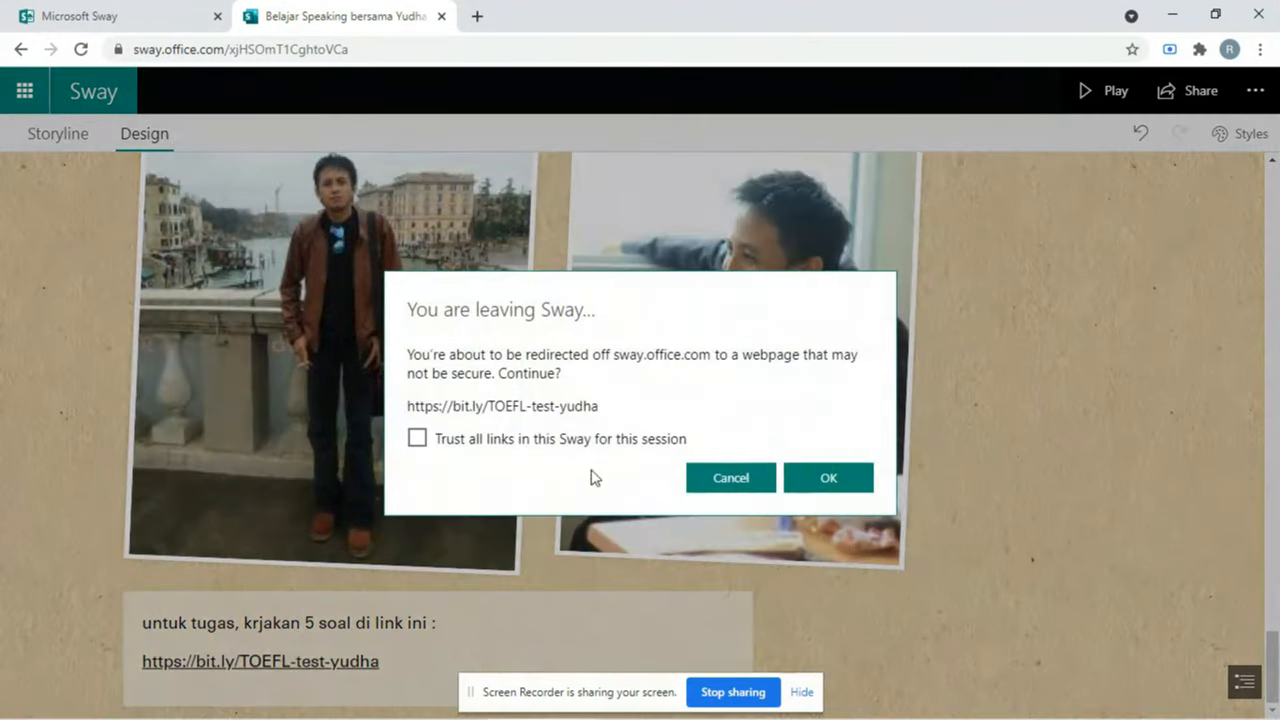
left_click(828, 477)
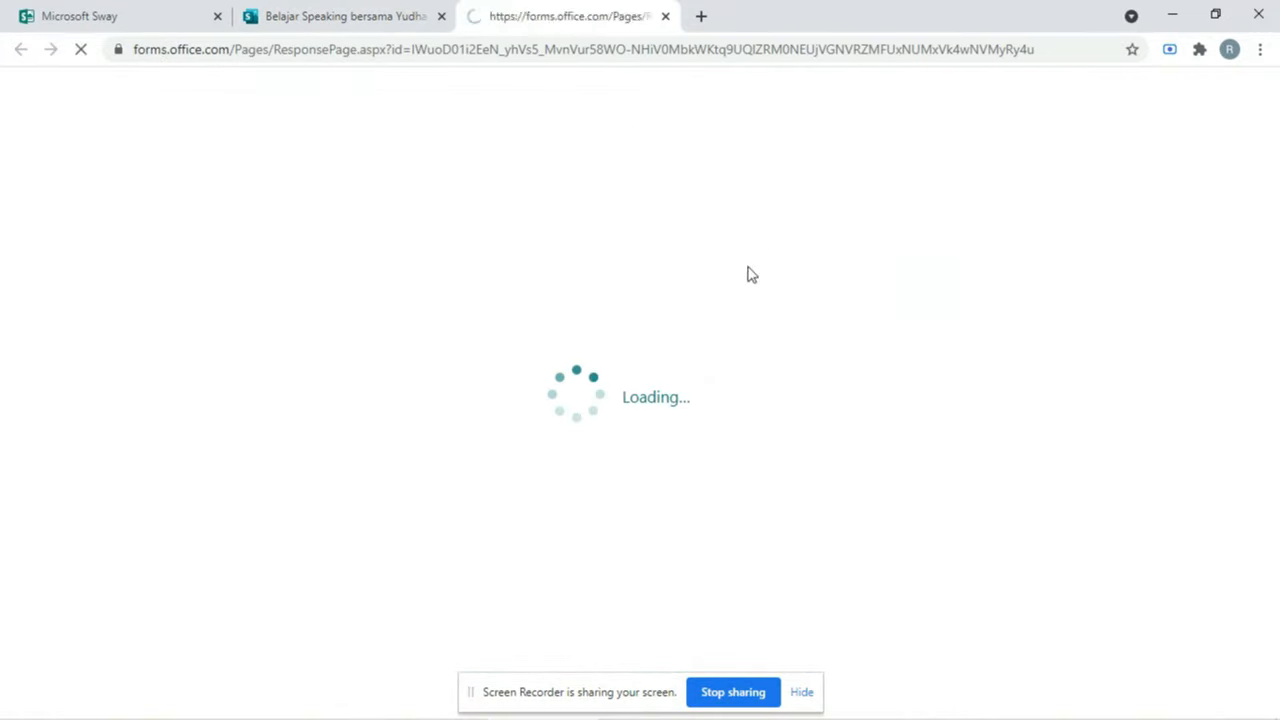
scroll(507, 316, "down", 2)
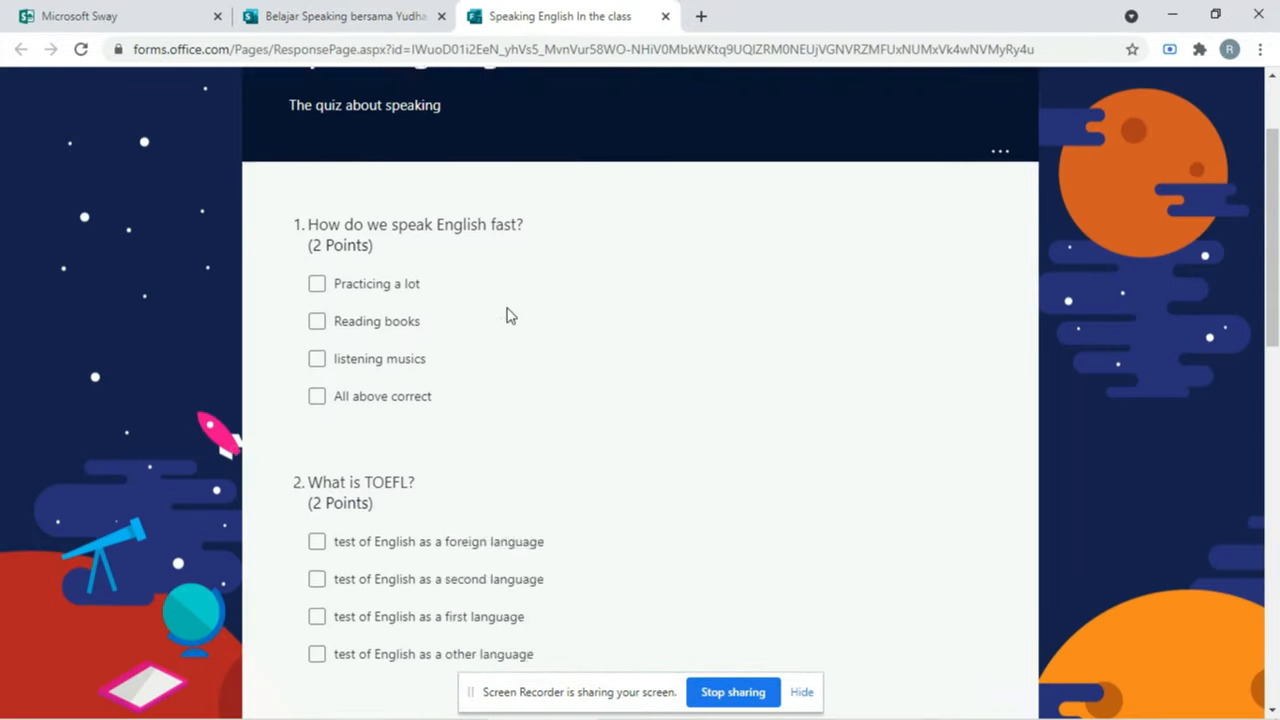
scroll(512, 318, "down", 12)
scroll(514, 335, "up", 14)
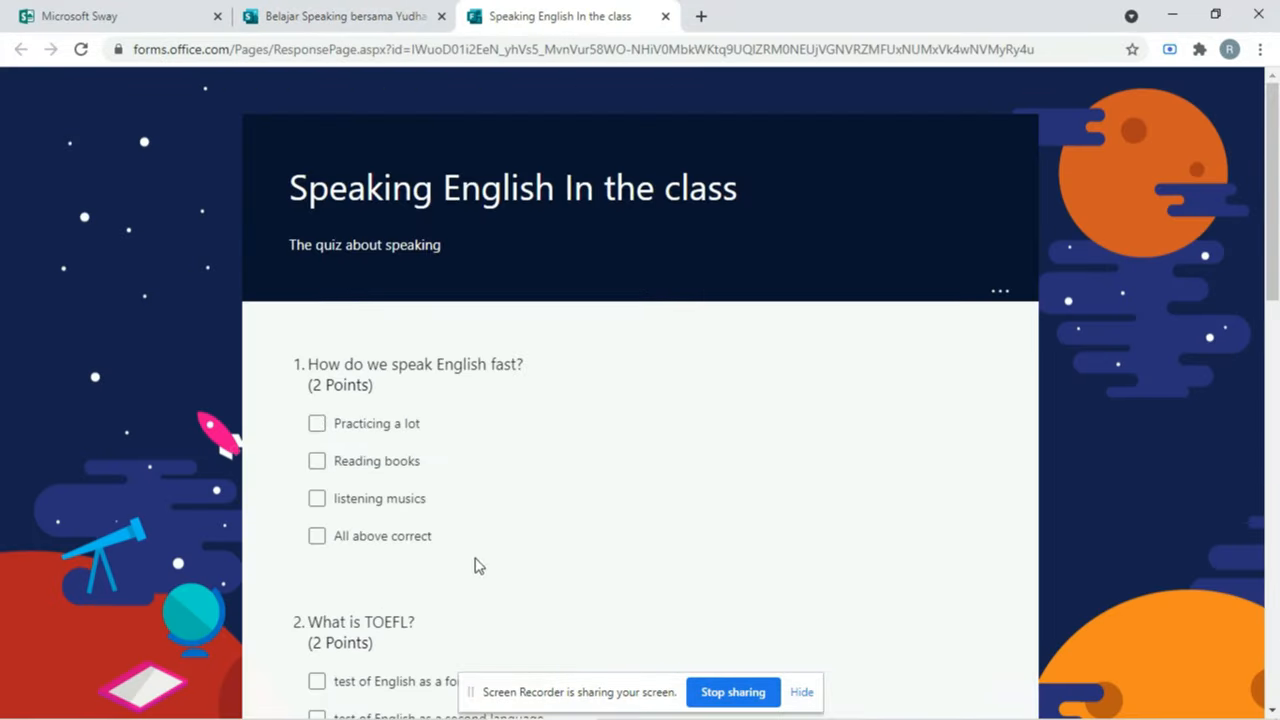
Step: Try out the answer "Practicing a lot" in question 1, and close the quiz to return to the Sway
left_click(318, 426)
scroll(492, 458, "down", 12)
scroll(424, 468, "up", 15)
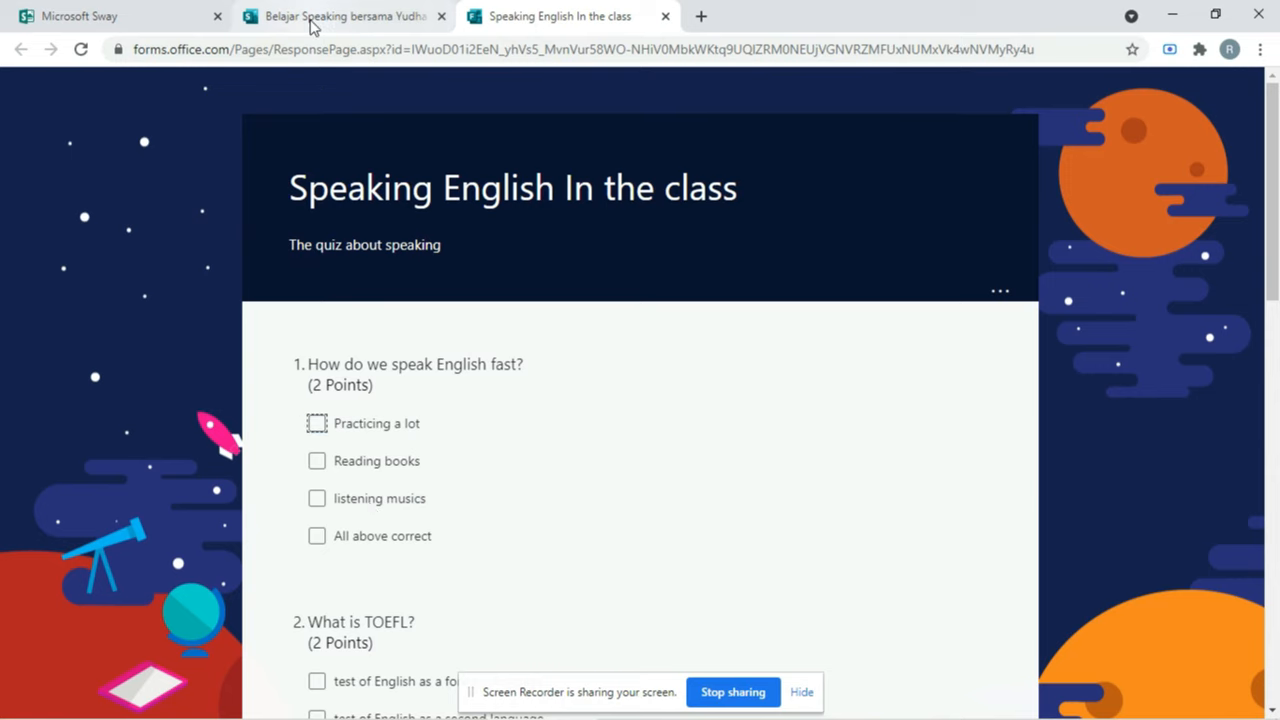
left_click(664, 17)
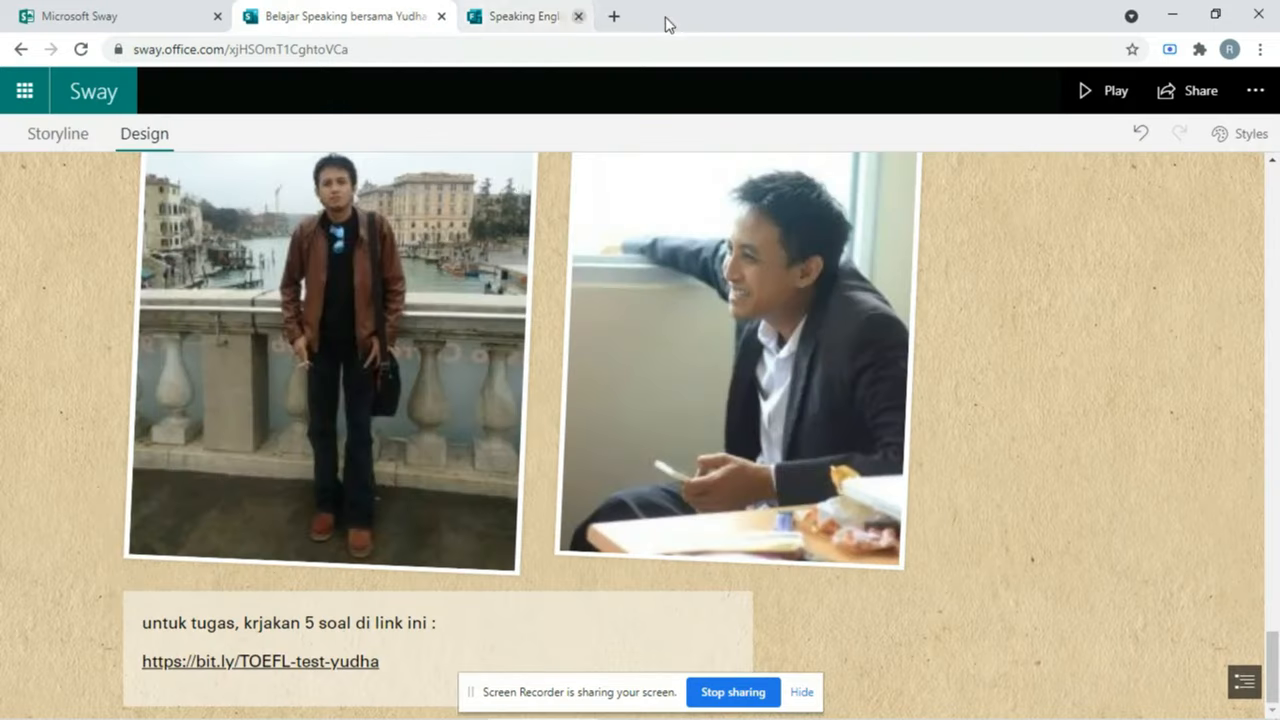
scroll(556, 410, "up", 5)
scroll(592, 460, "up", 10)
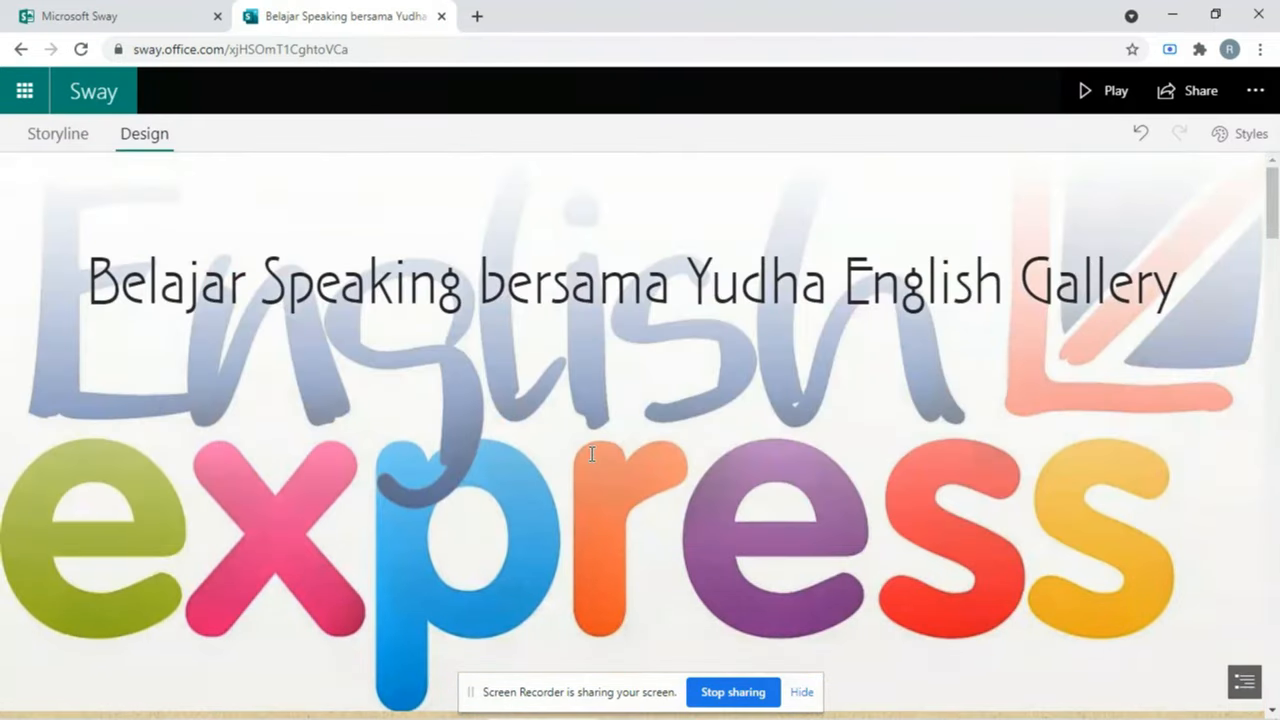
scroll(462, 535, "down", 15)
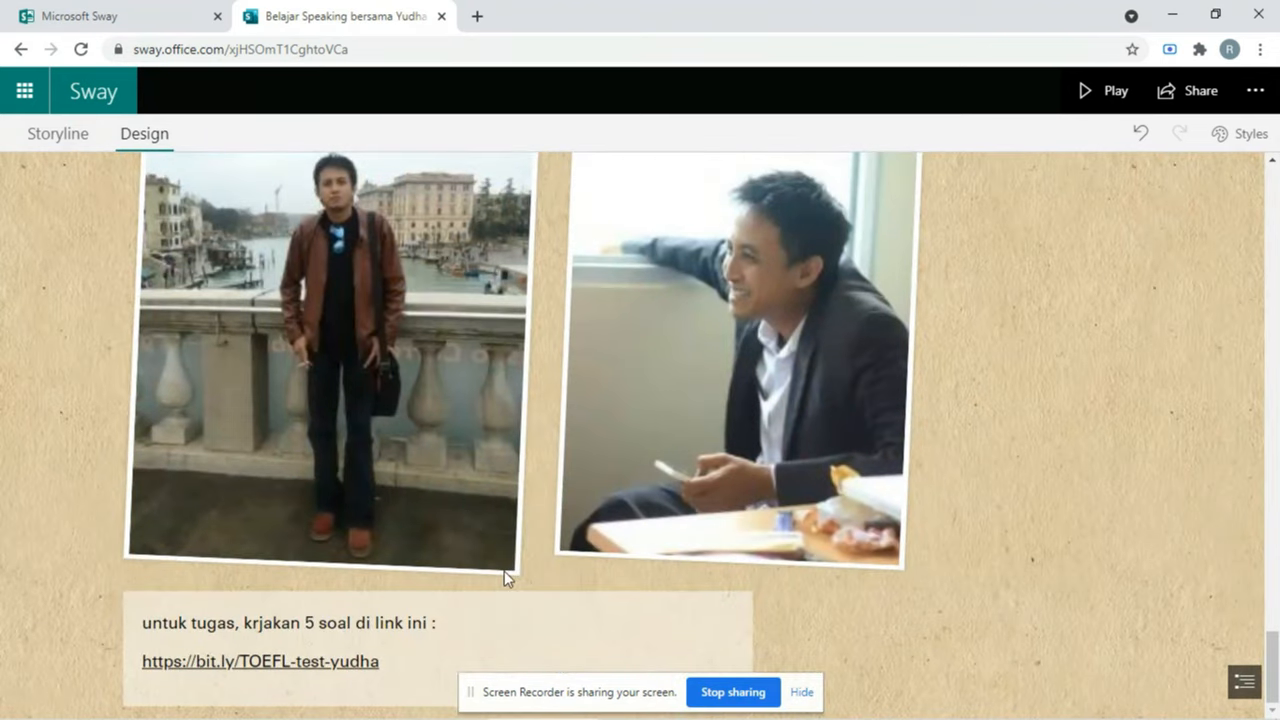
scroll(544, 537, "up", 10)
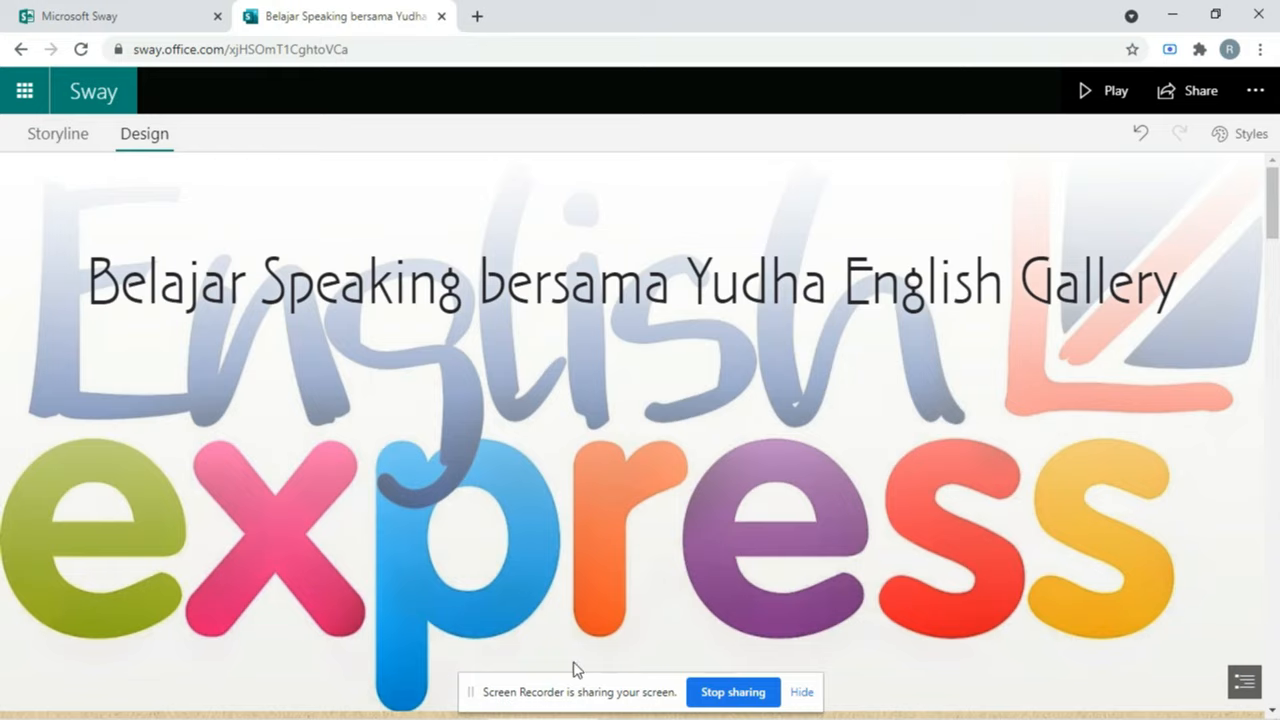
scroll(586, 400, "down", 15)
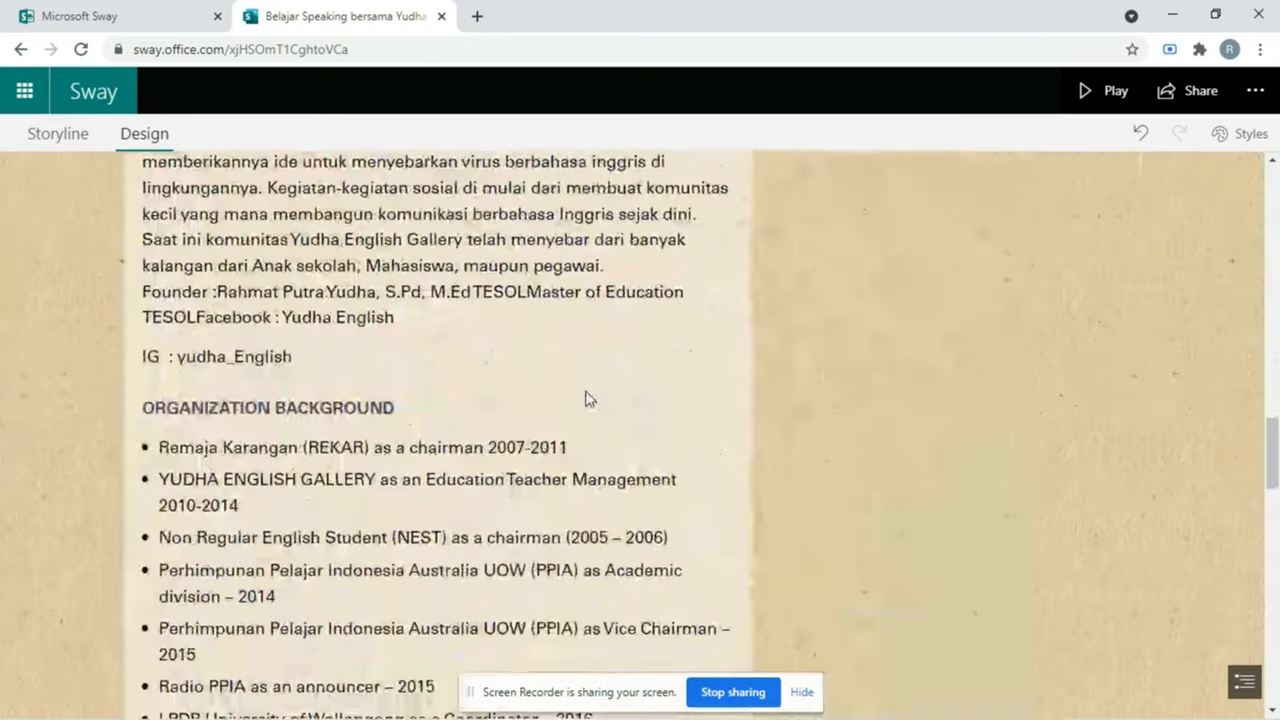
scroll(590, 398, "up", 15)
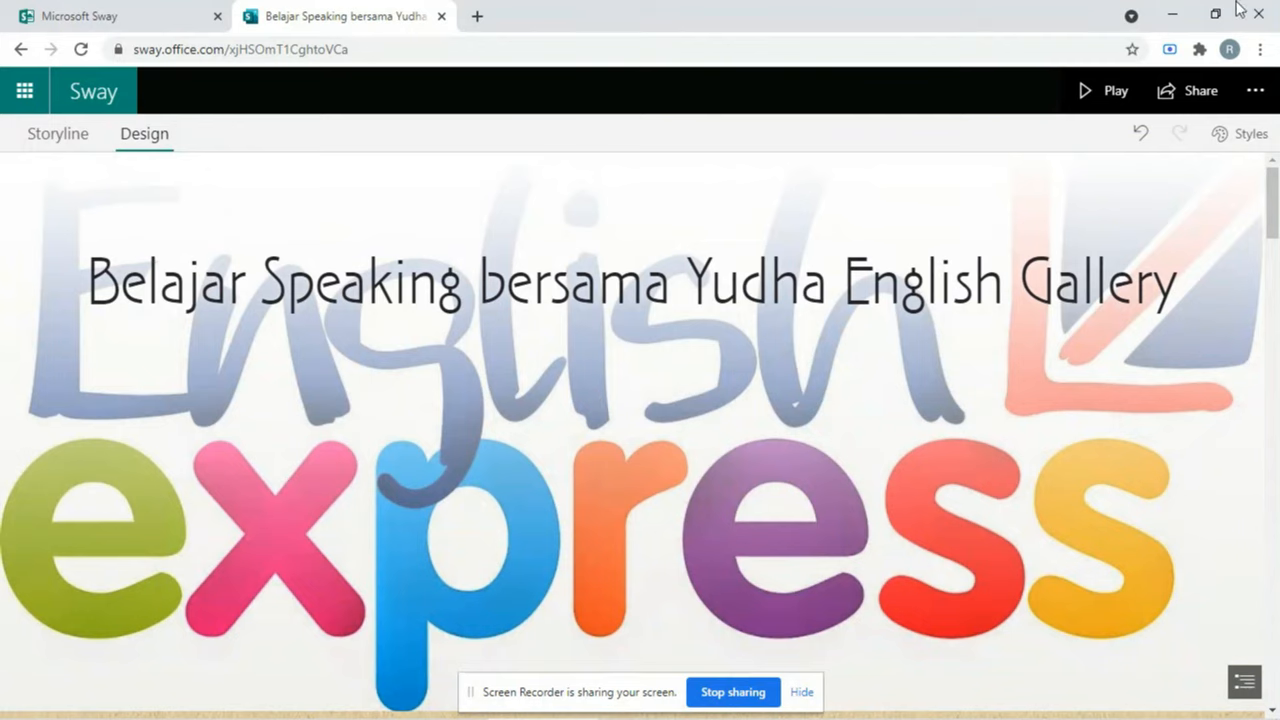
Step: Open the export options for this Sway to view the Word and PDF formats, and close them without exporting
left_click(1254, 91)
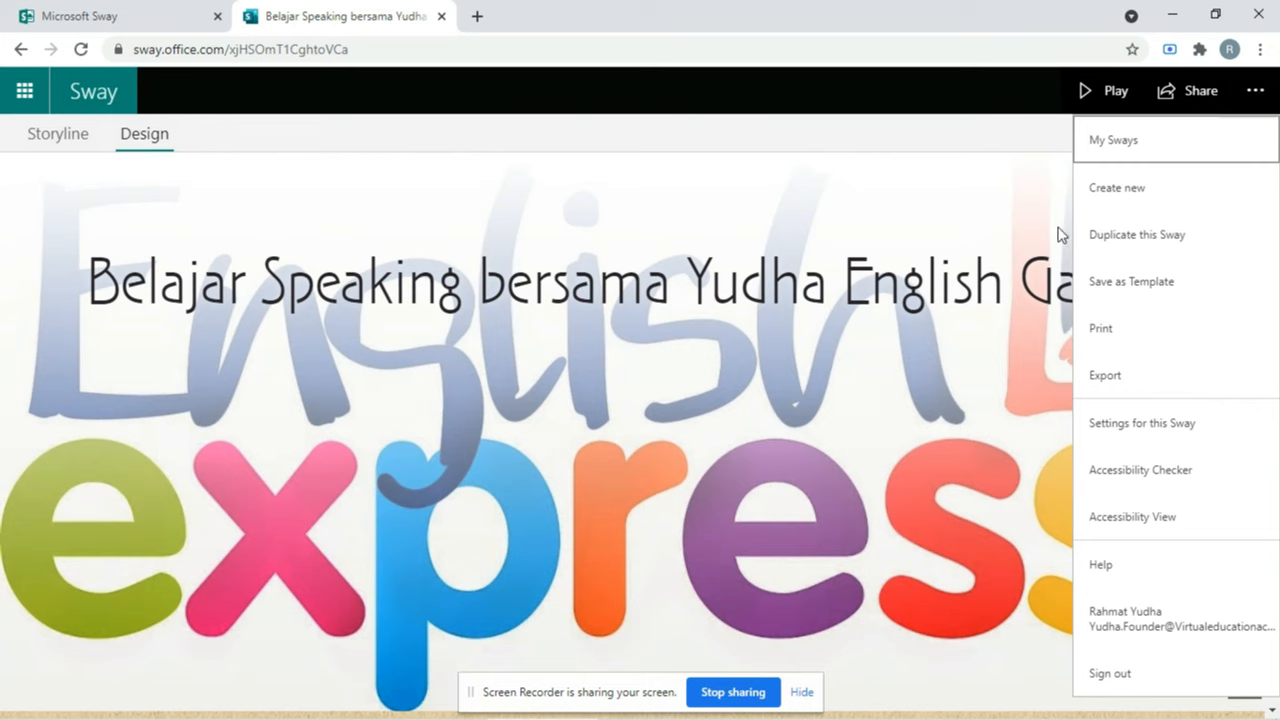
left_click(1151, 390)
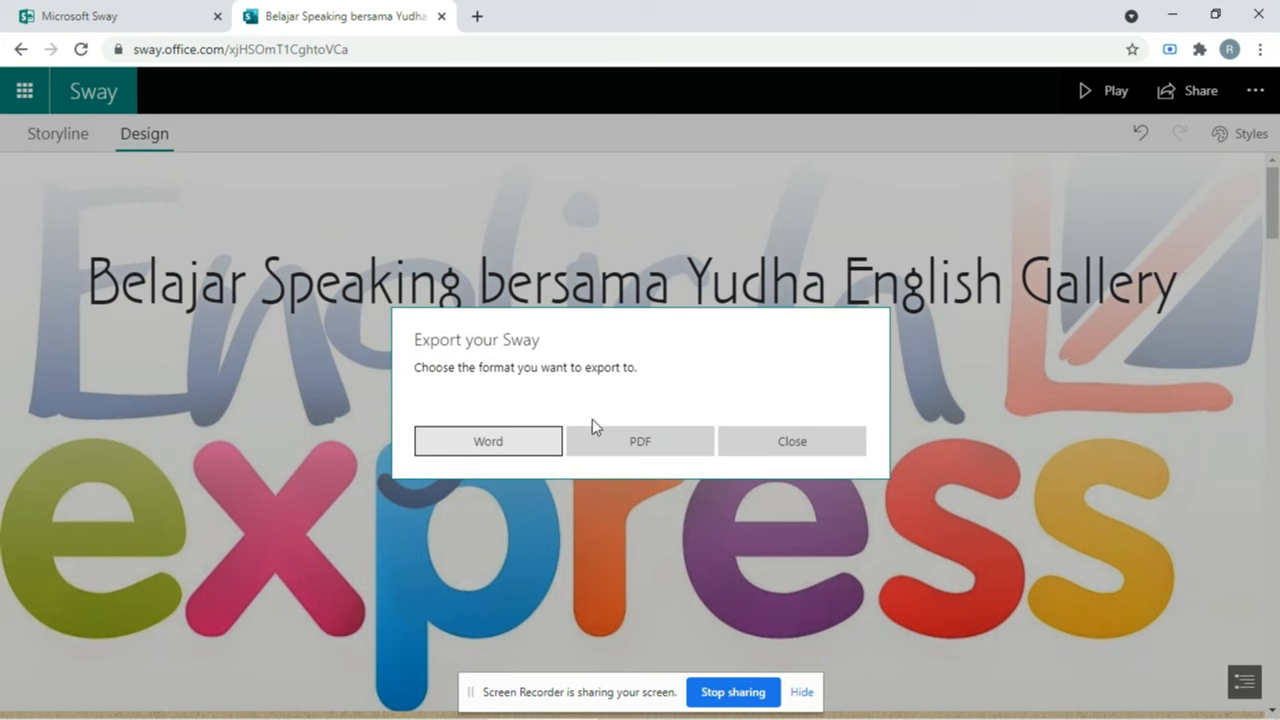
left_click(770, 442)
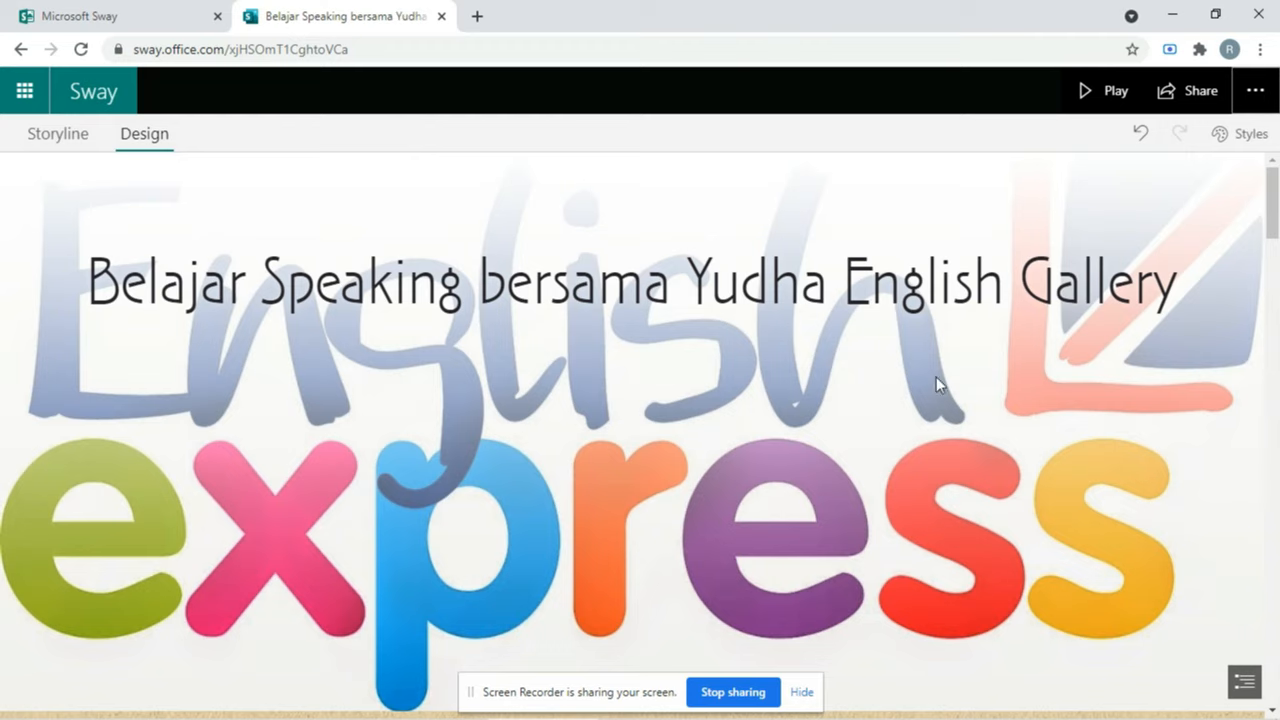
scroll(405, 373, "down", 10)
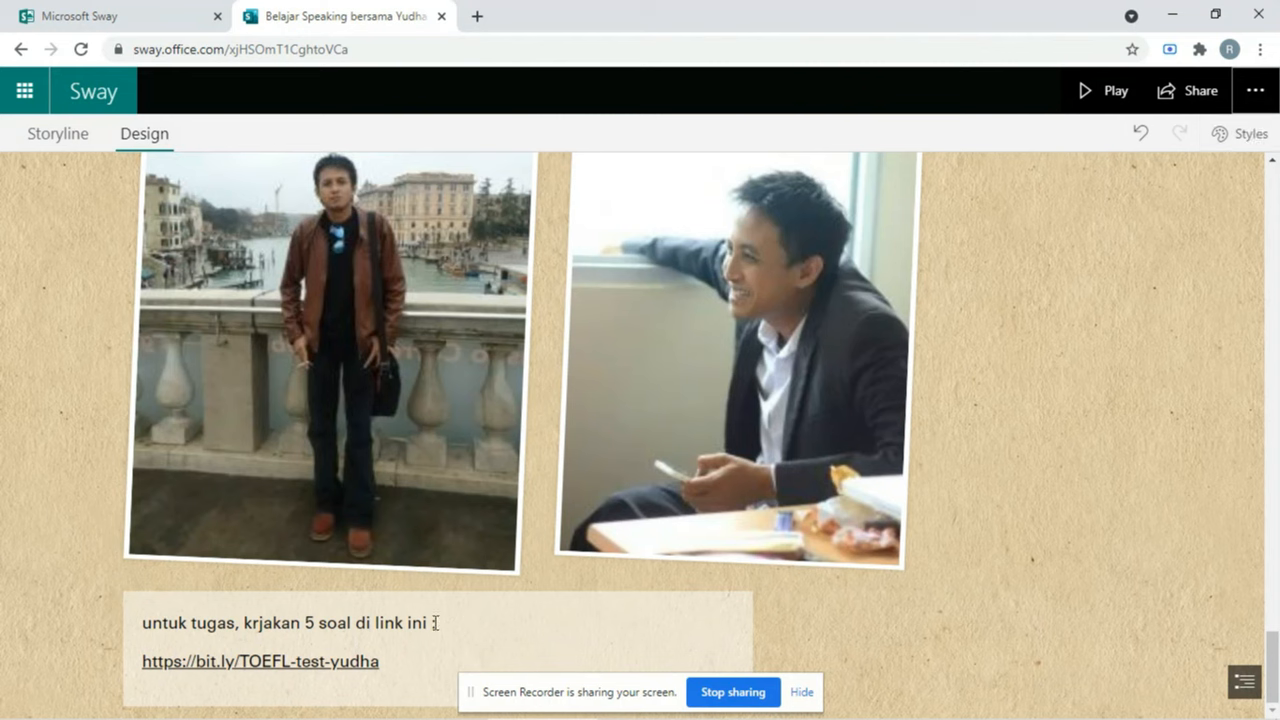
scroll(482, 451, "up", 5)
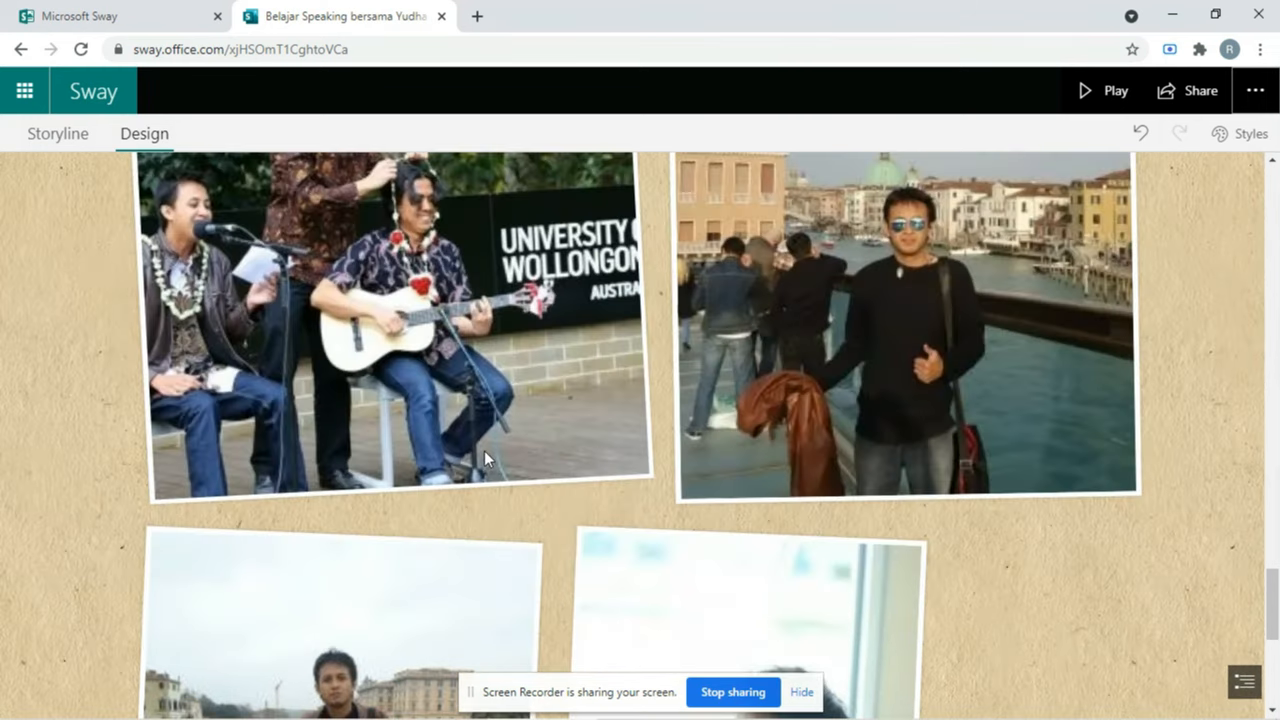
scroll(484, 450, "up", 15)
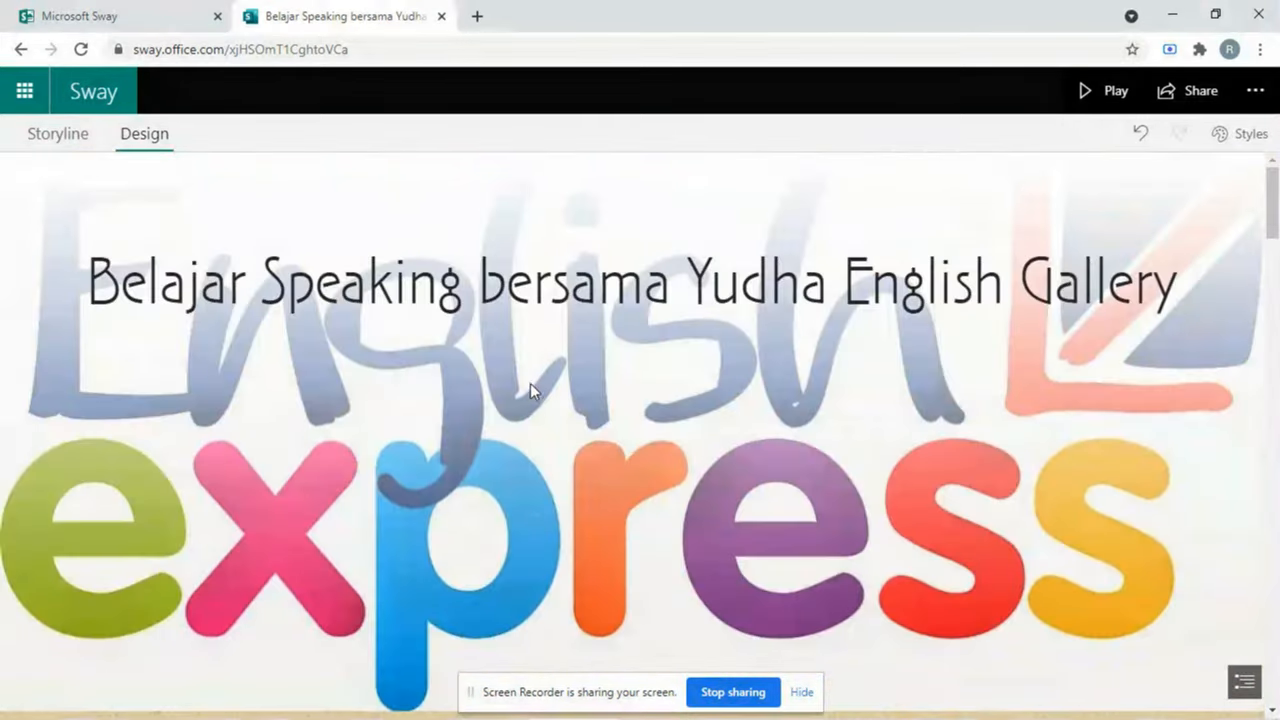
Step: Open the sharing options for this Sway and select the view link for those in the organization
left_click(1199, 95)
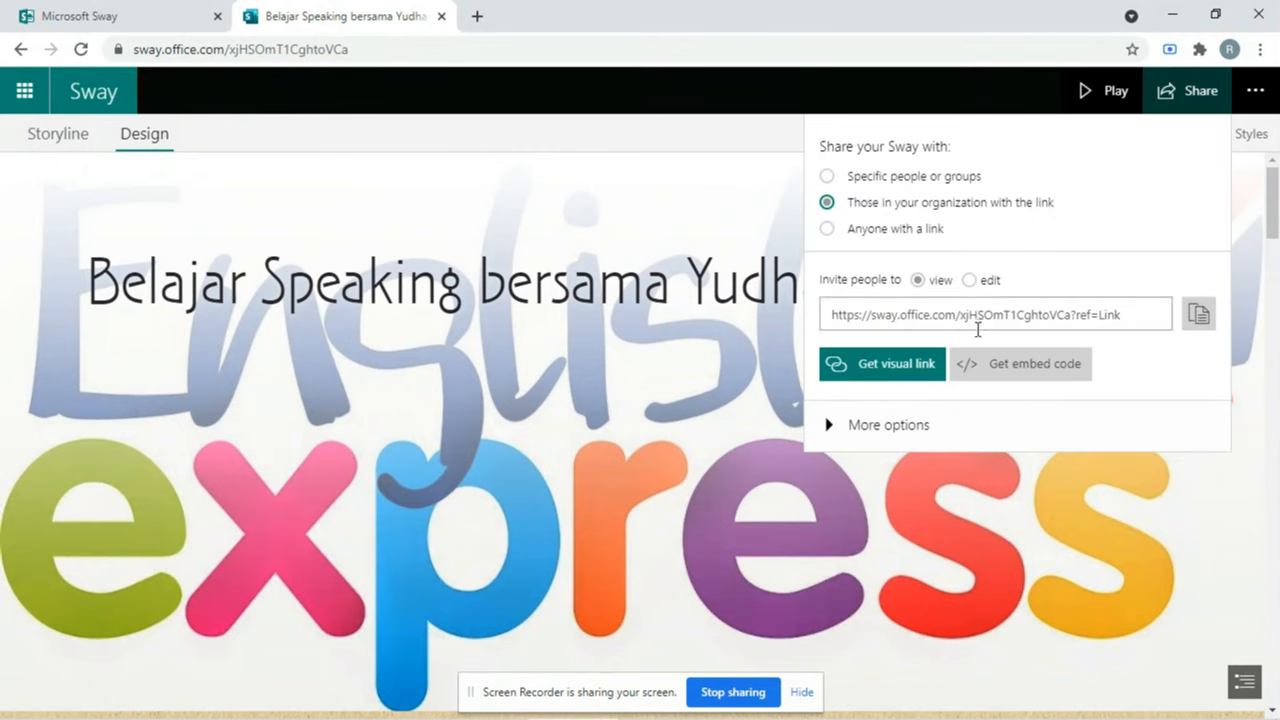
left_click(878, 316)
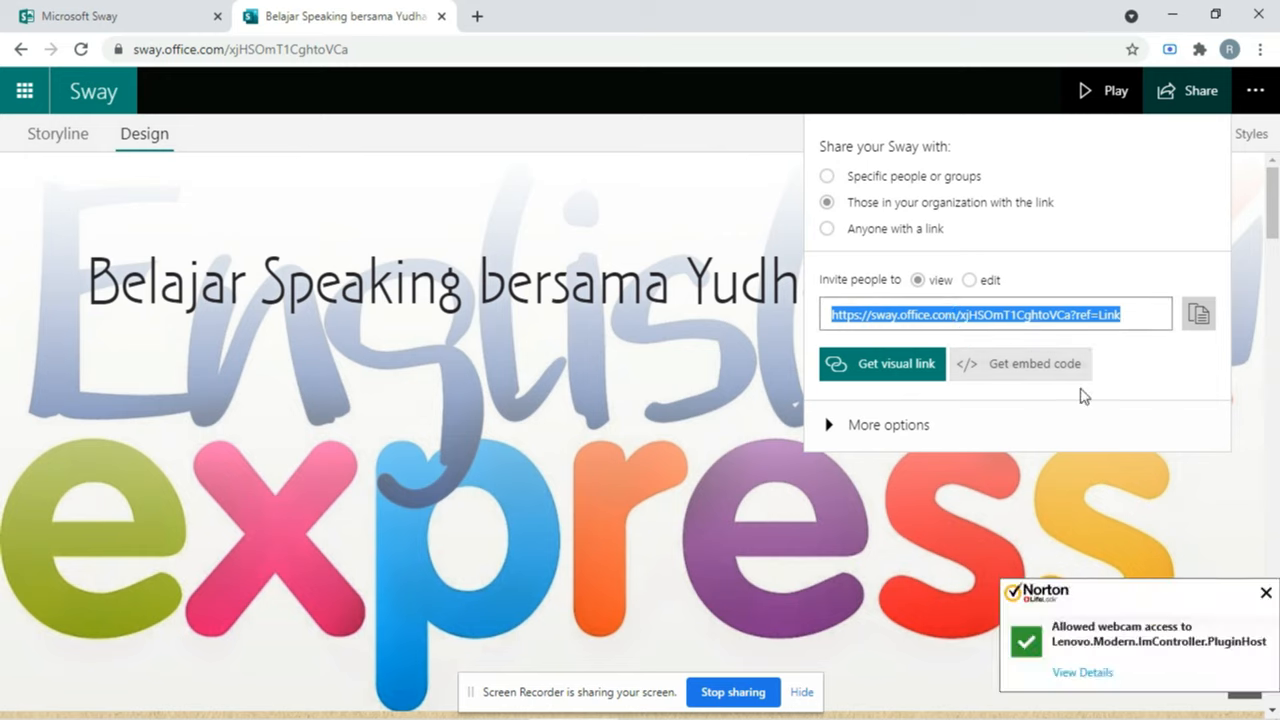
left_click(1265, 592)
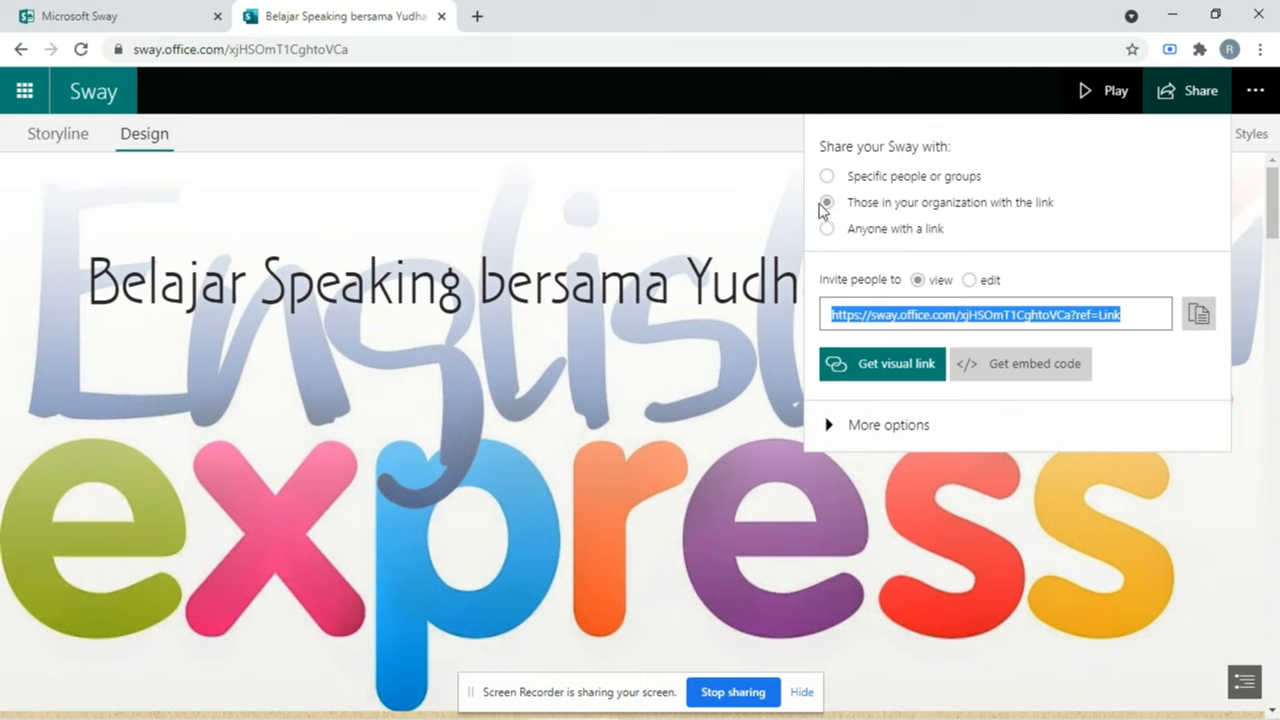
Step: Try sharing with specific people or groups, and return to sharing with those in the organization with the link
left_click(827, 177)
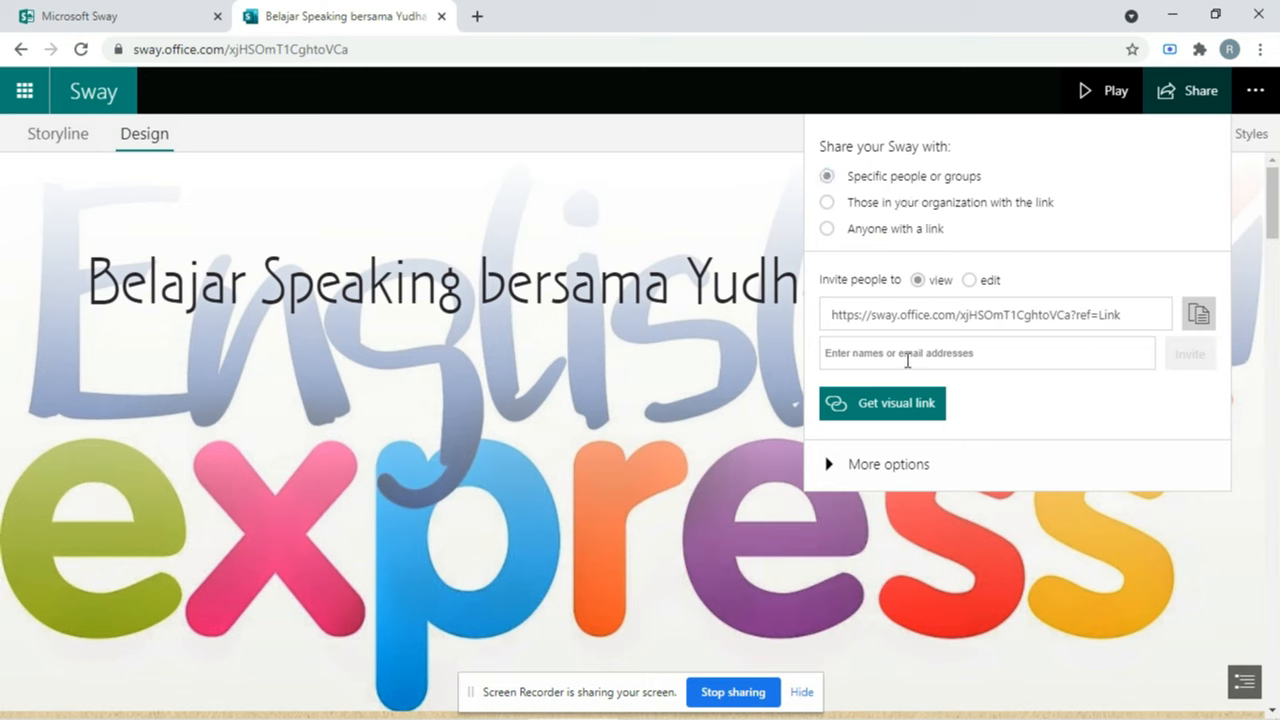
left_click(970, 203)
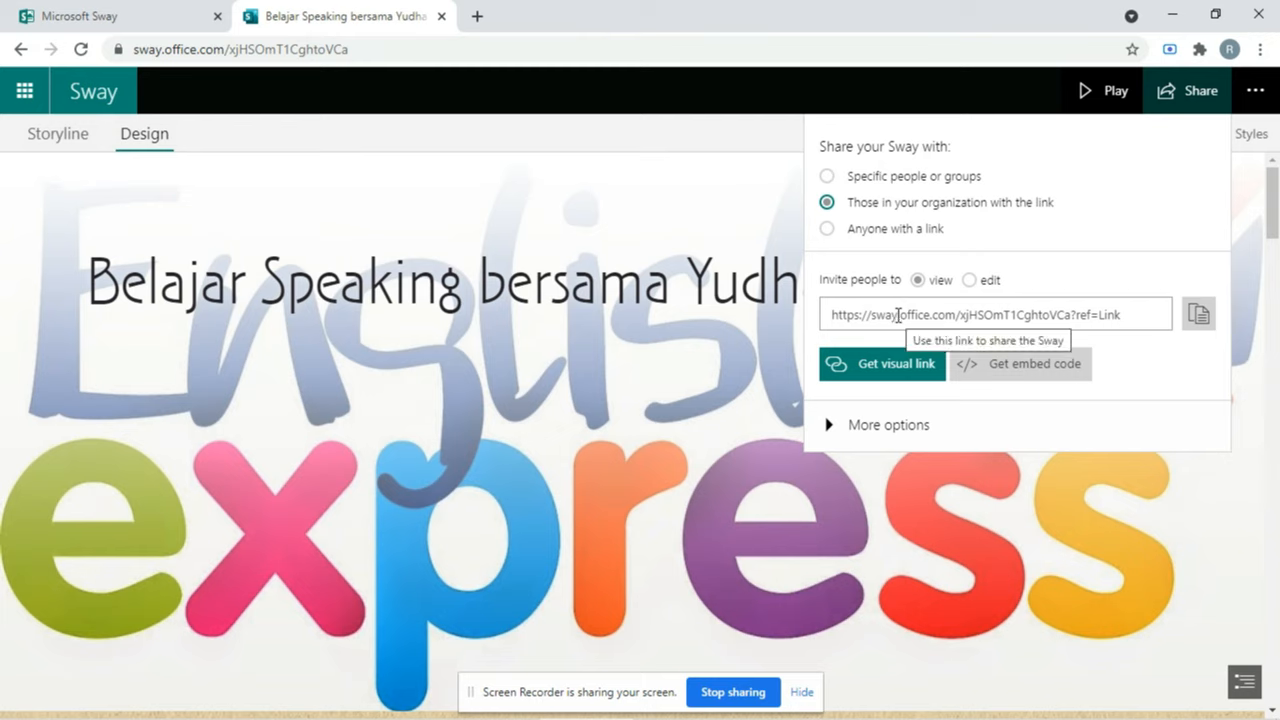
left_click(852, 314)
Step: Share the Sway with anyone with a link, set the invitation to edit, and select the edit link
left_click(827, 230)
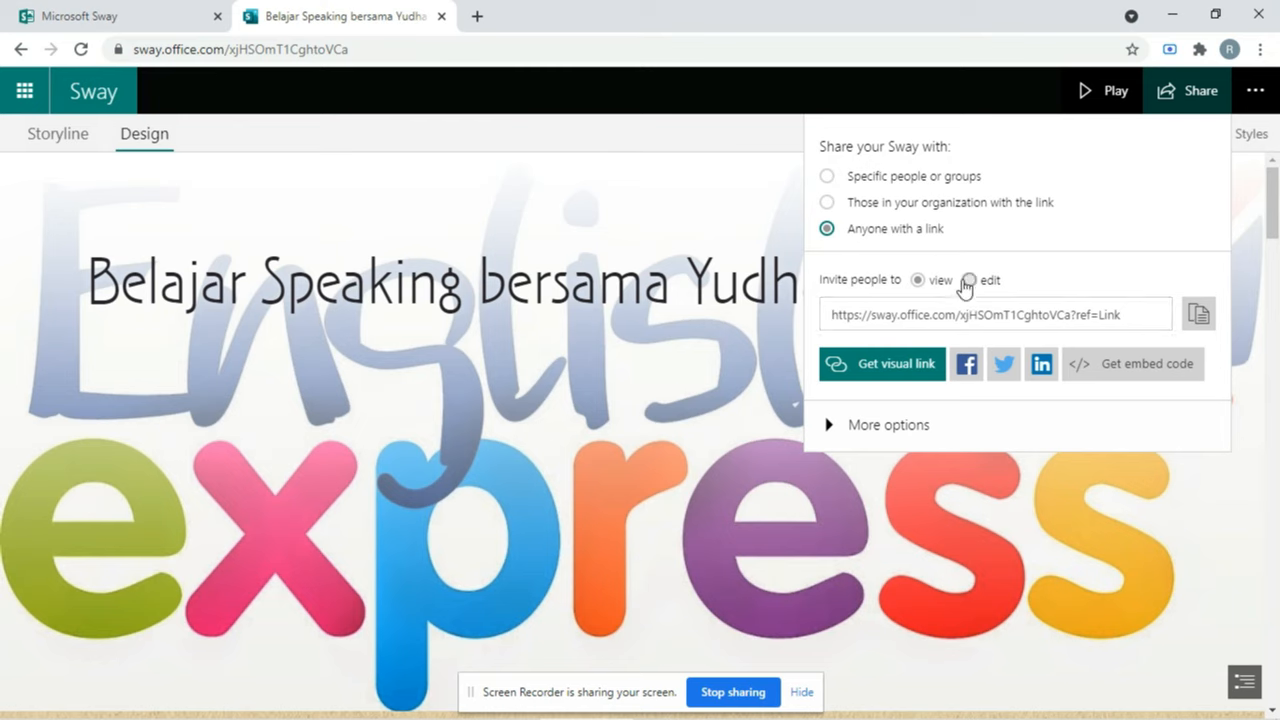
left_click(969, 281)
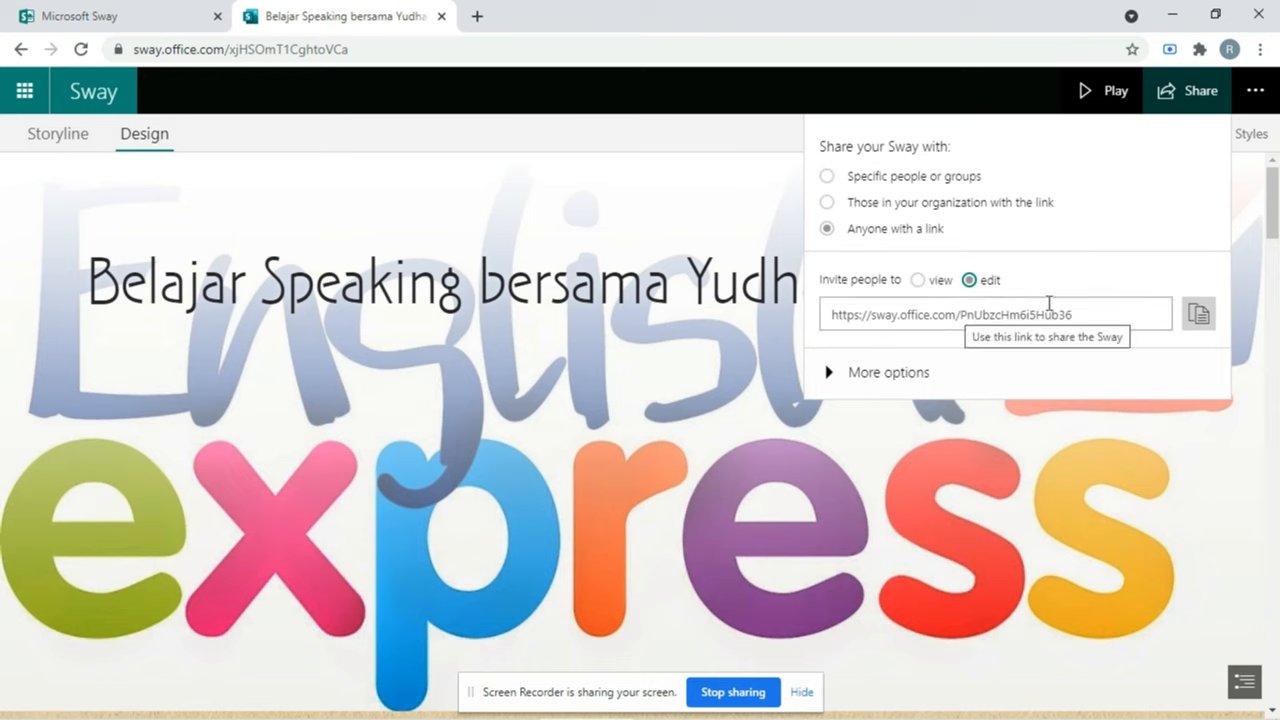
left_click(1084, 314)
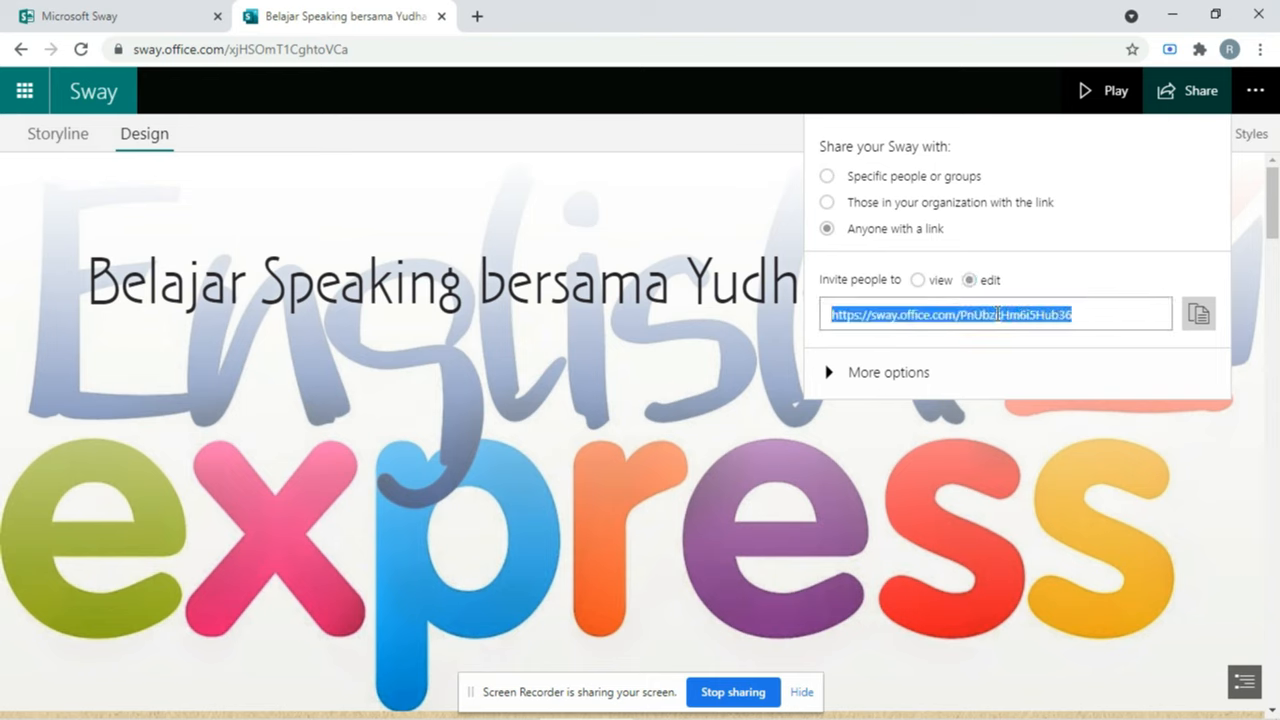
Step: Set the invitation to view, copy the share link, and close the sharing options
left_click(918, 285)
left_click(1200, 315)
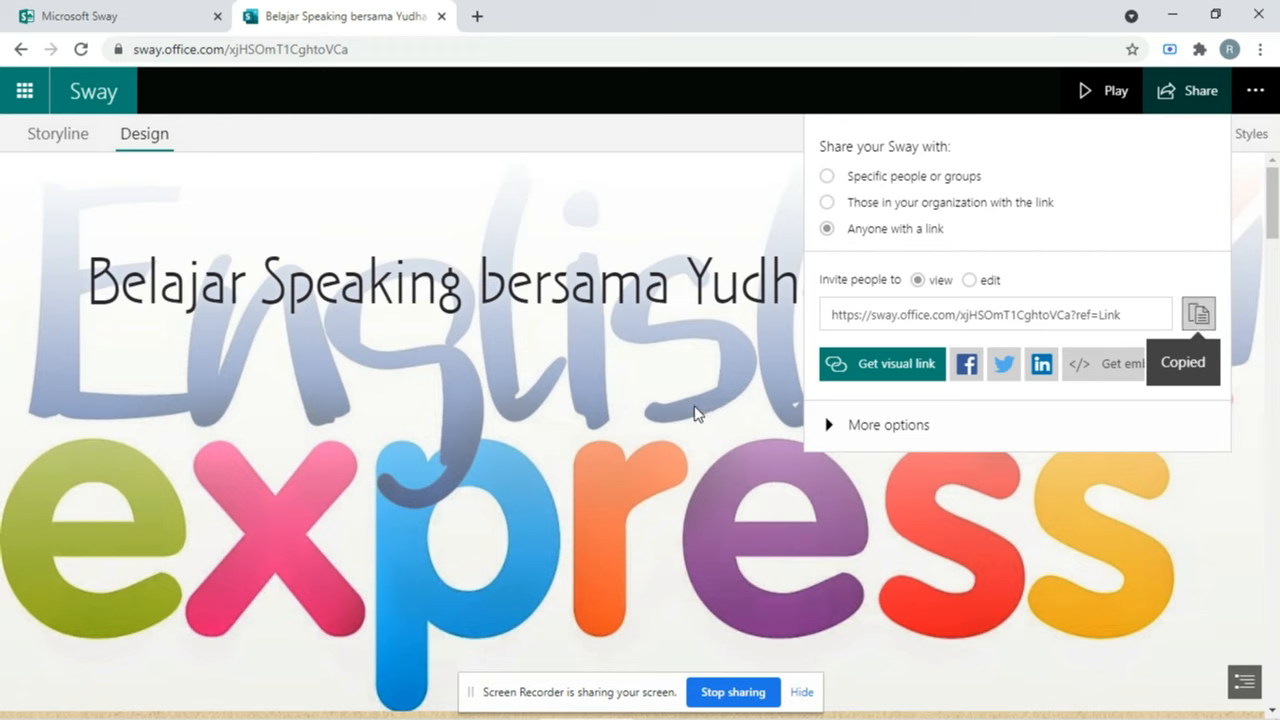
left_click(697, 413)
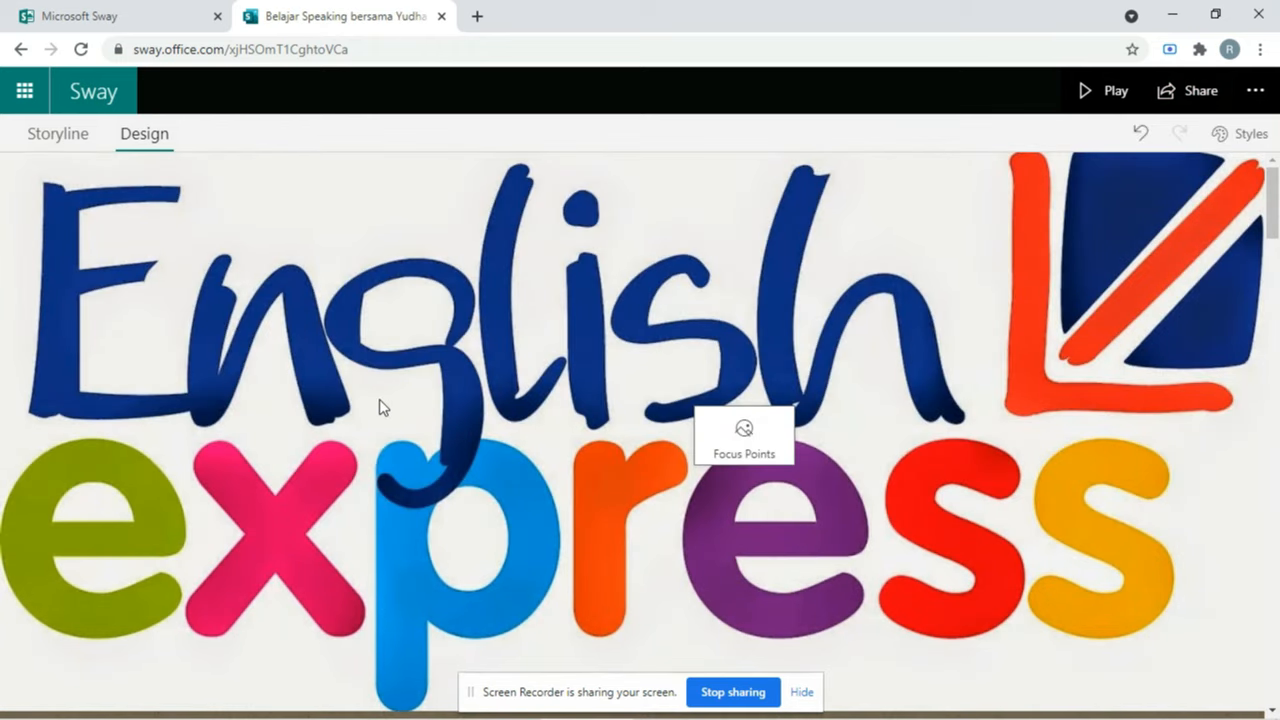
Step: Examine the Sway's design preview from the title image down to the photos and back
scroll(647, 322, "down", 20)
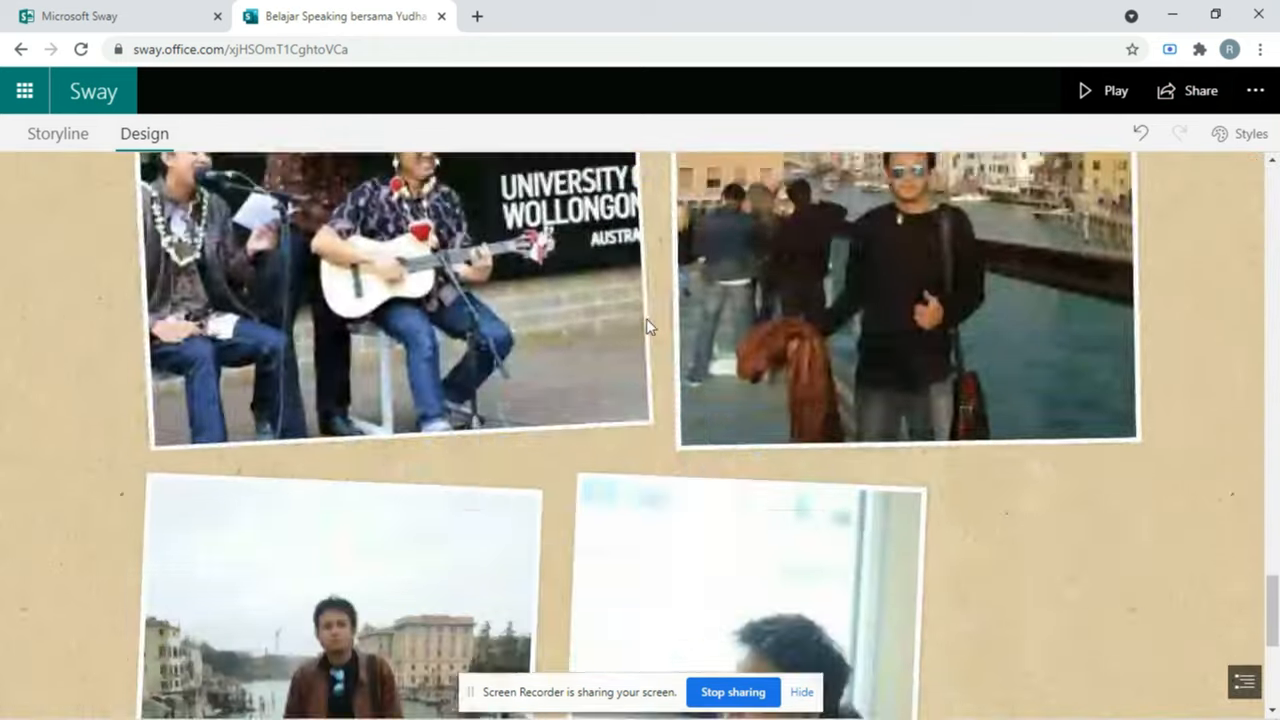
scroll(650, 320, "up", 20)
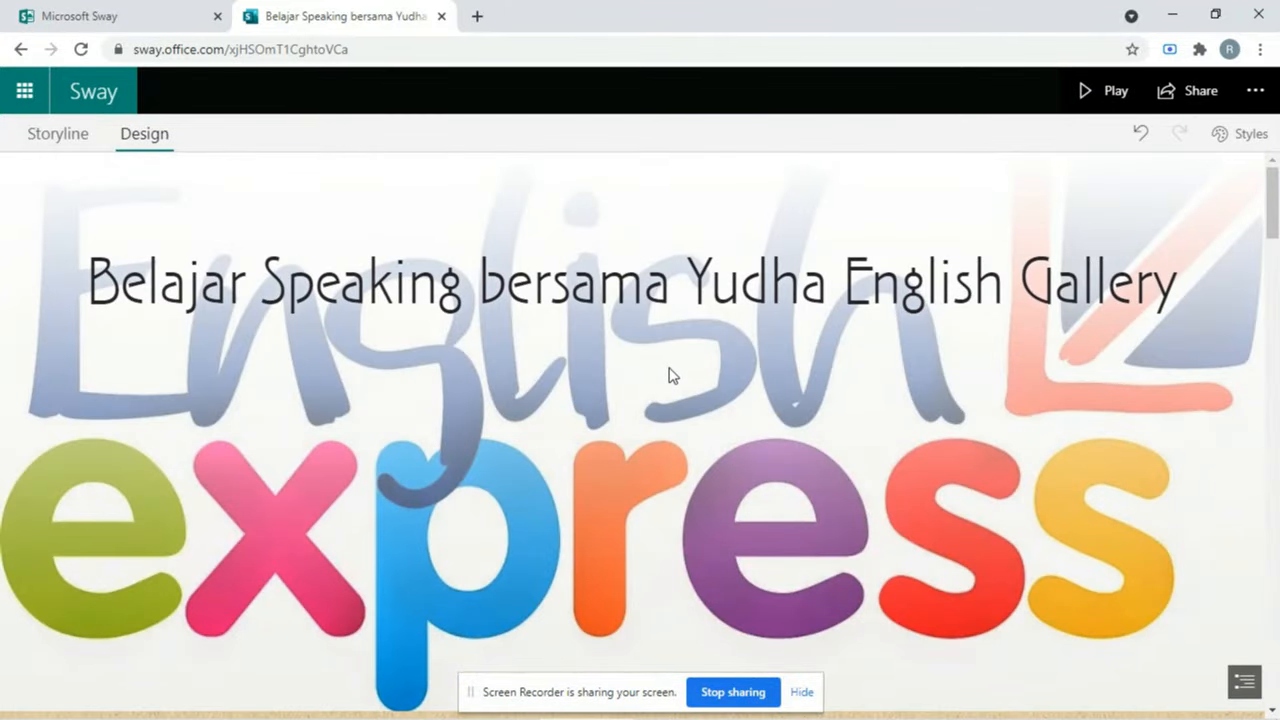
scroll(670, 372, "down", 10)
scroll(669, 370, "down", 5)
scroll(669, 370, "up", 20)
scroll(584, 398, "down", 10)
scroll(583, 400, "up", 10)
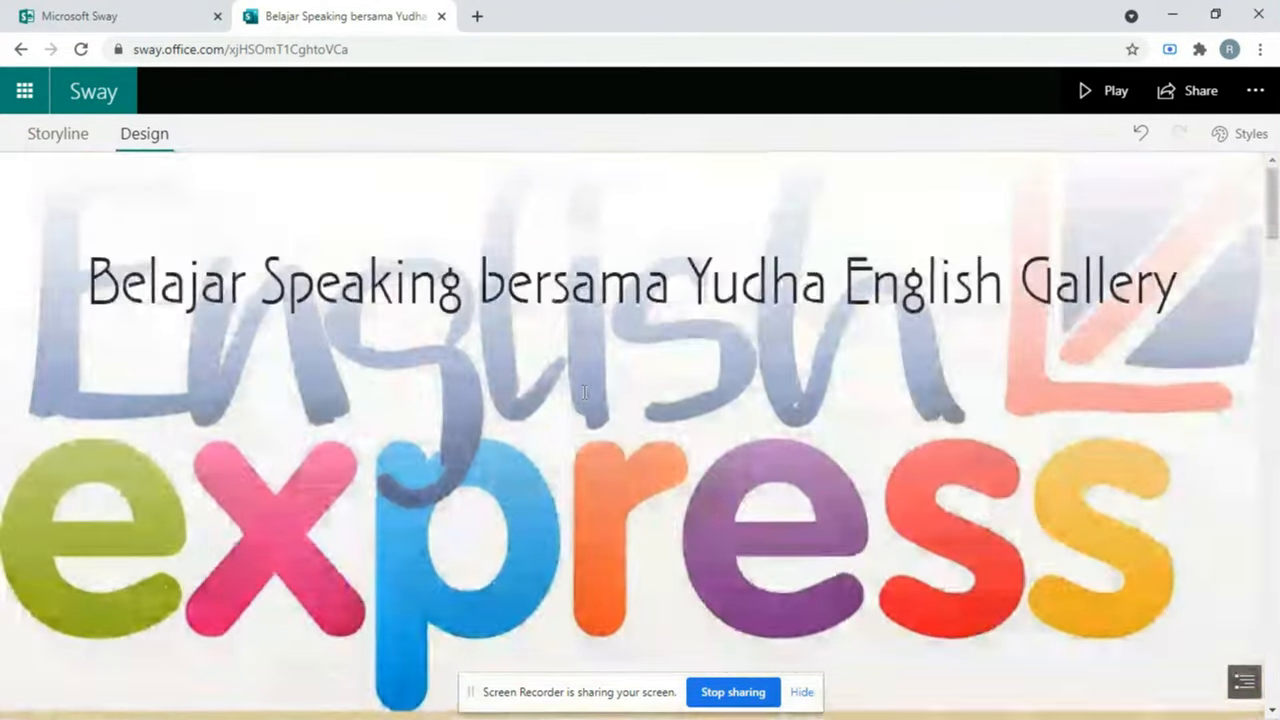
Step: View the available export formats for this Sway again, and close them without exporting
left_click(1255, 91)
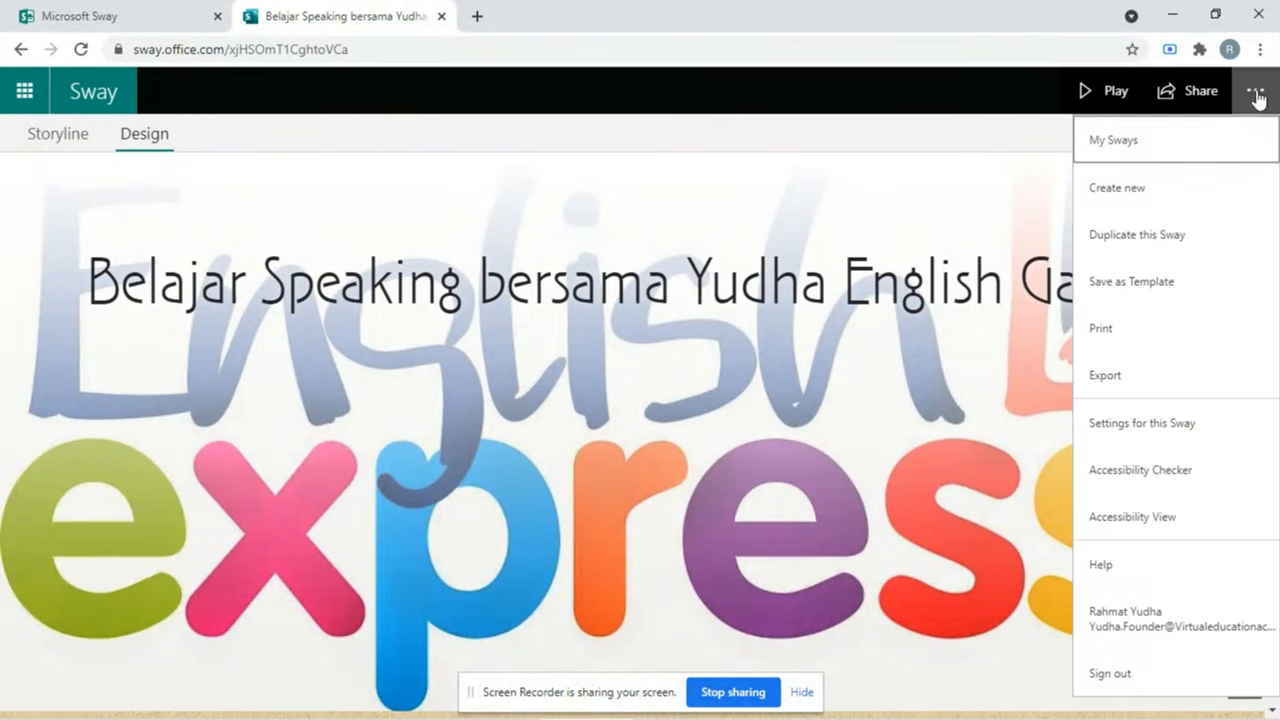
left_click(1110, 383)
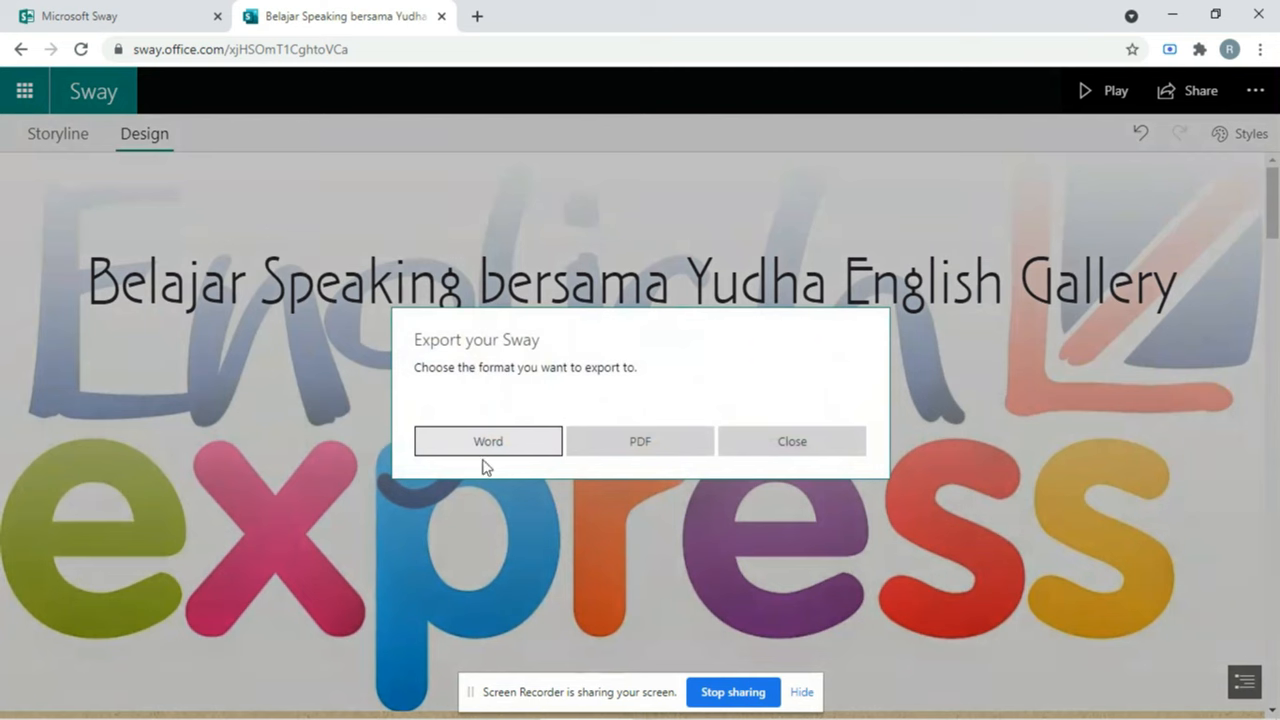
left_click(776, 441)
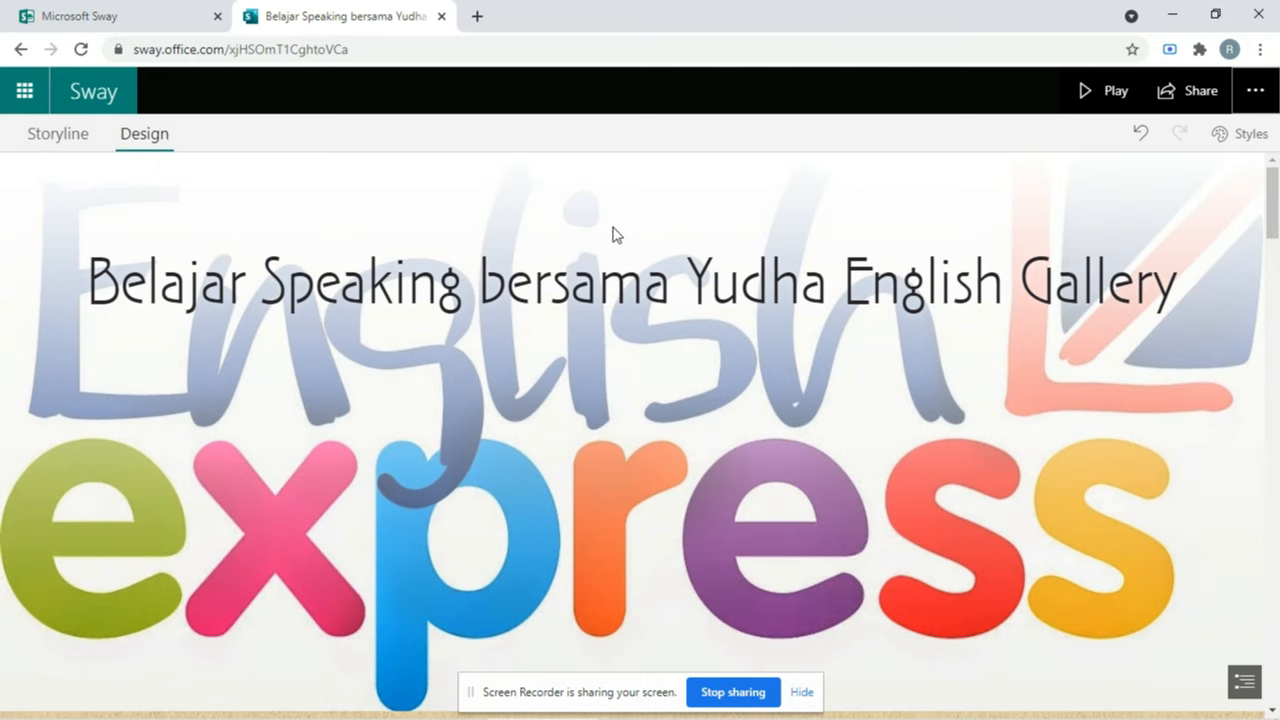
Step: Return to the Sway's storyline and look through its cards from the title card down and back
left_click(36, 137)
scroll(380, 319, "up", 10)
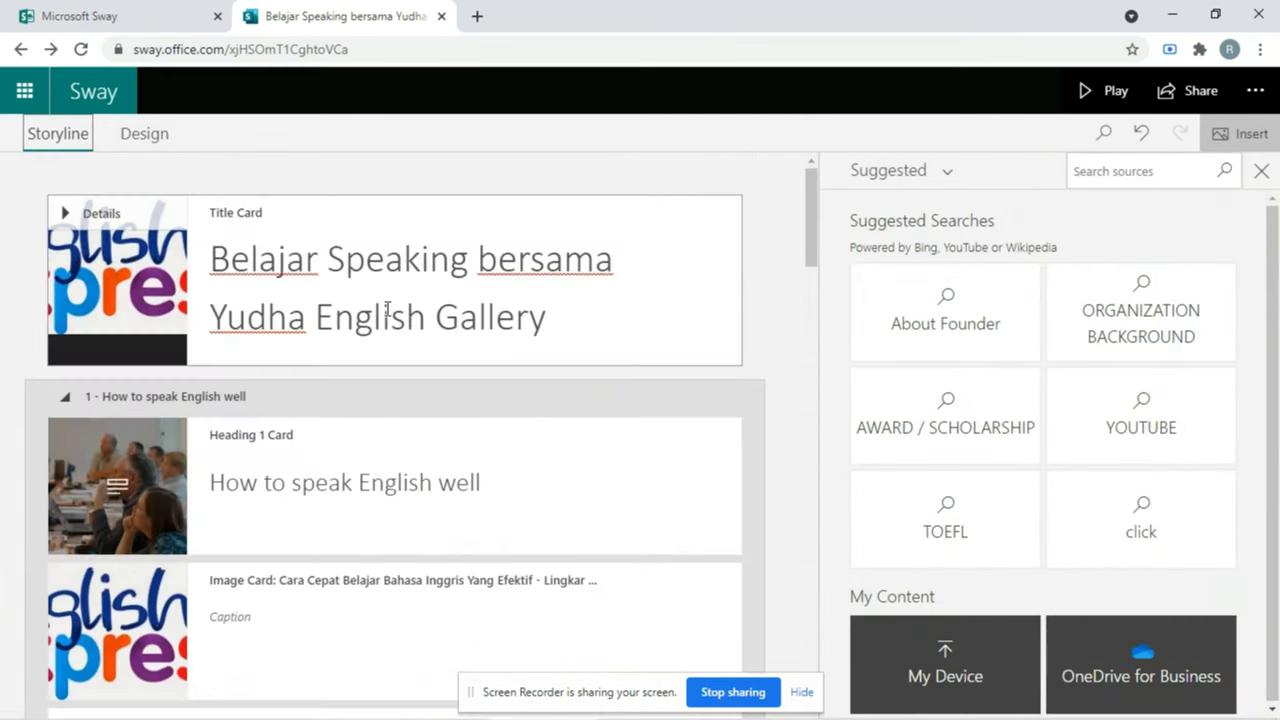
scroll(558, 430, "down", 20)
scroll(560, 410, "up", 10)
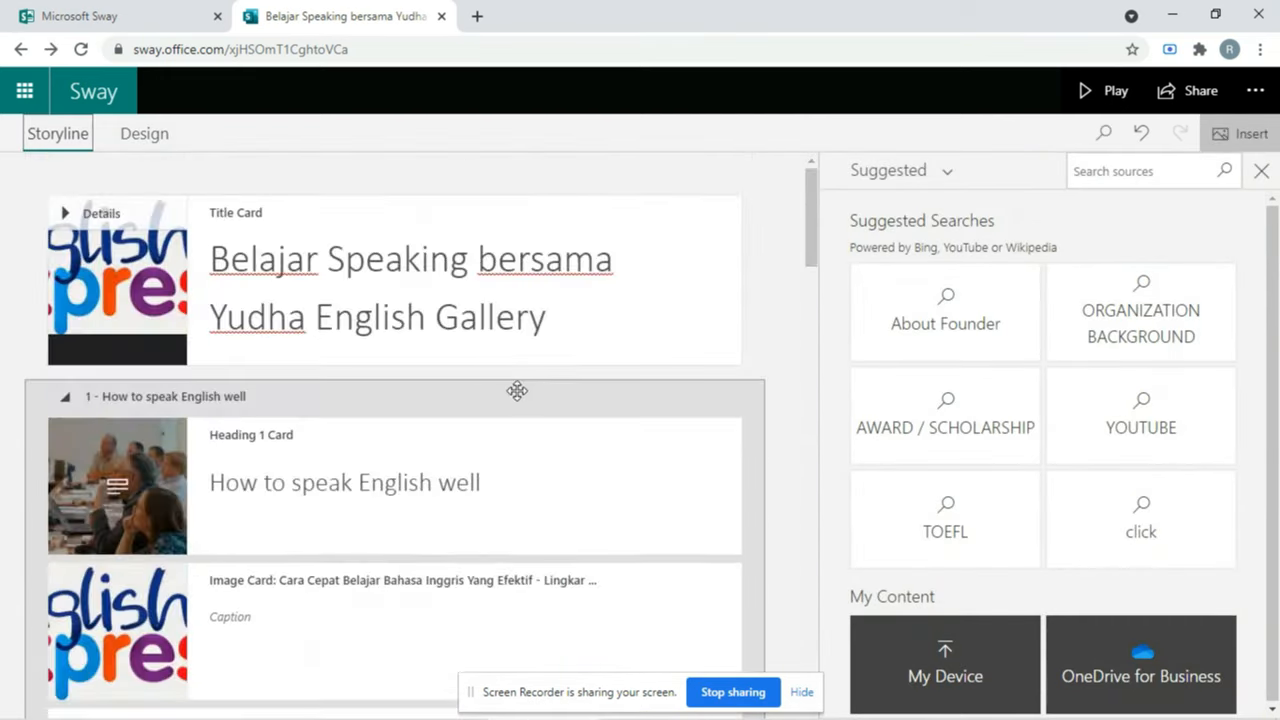
left_click(128, 18)
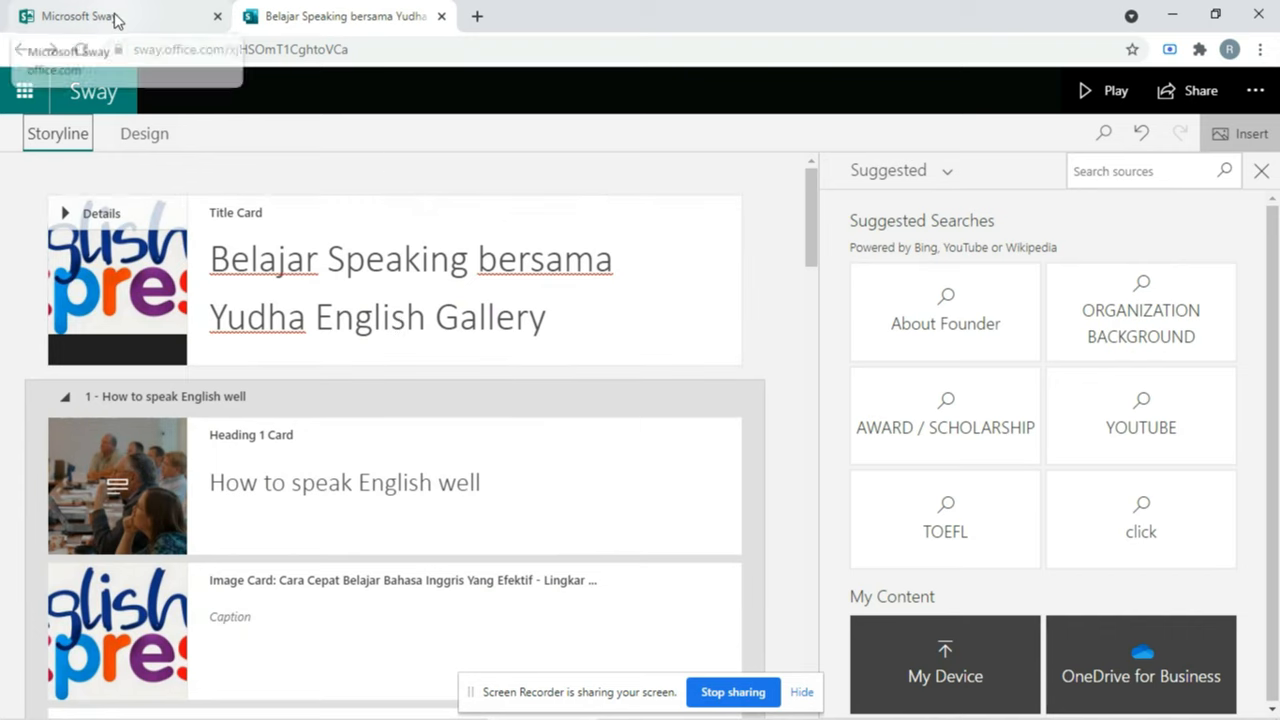
left_click(314, 20)
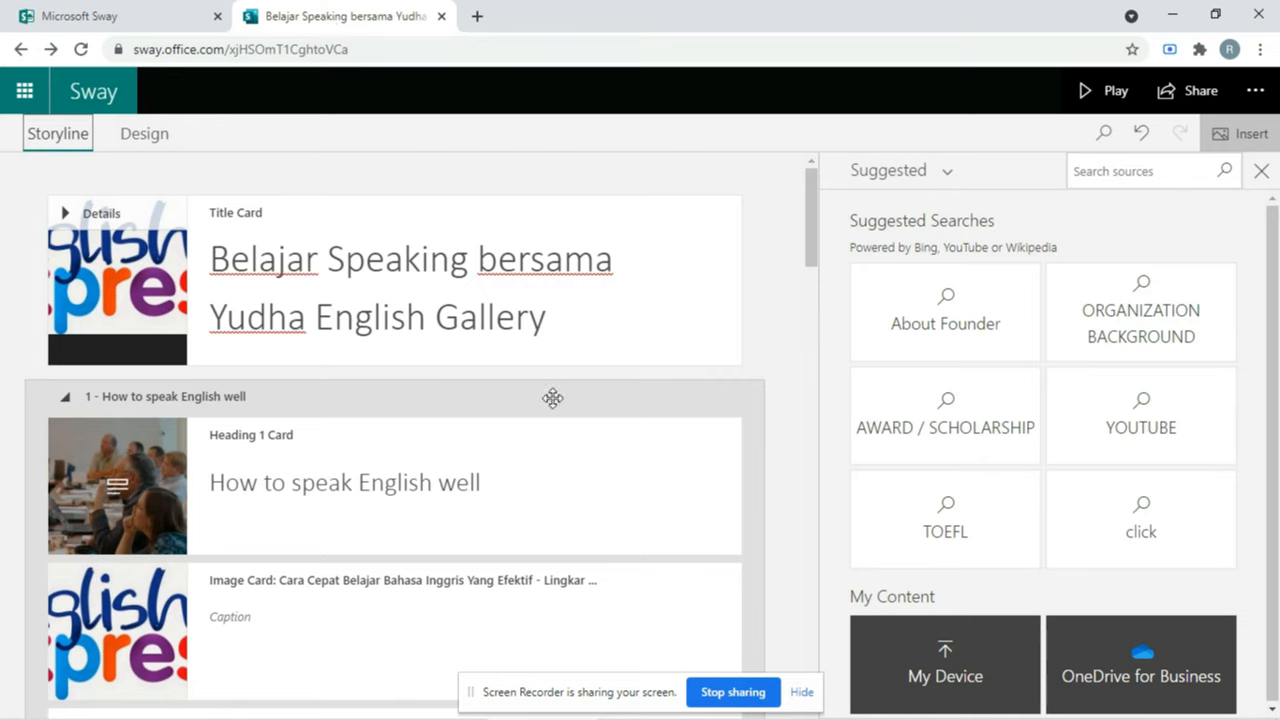